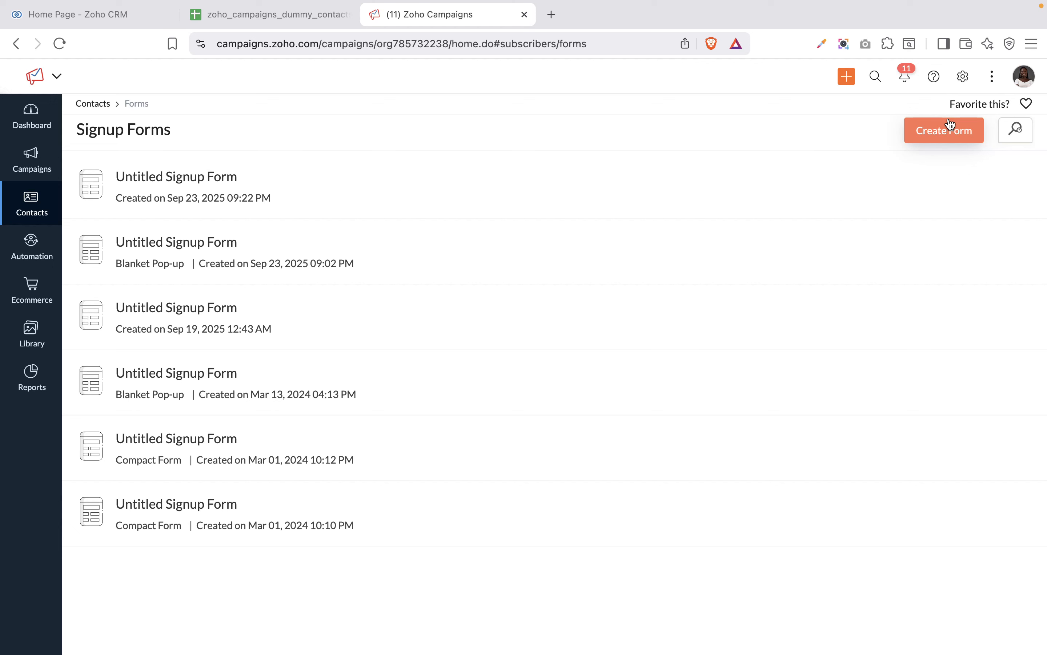
Create a new signup form and open its template selection
left_click(961, 136)
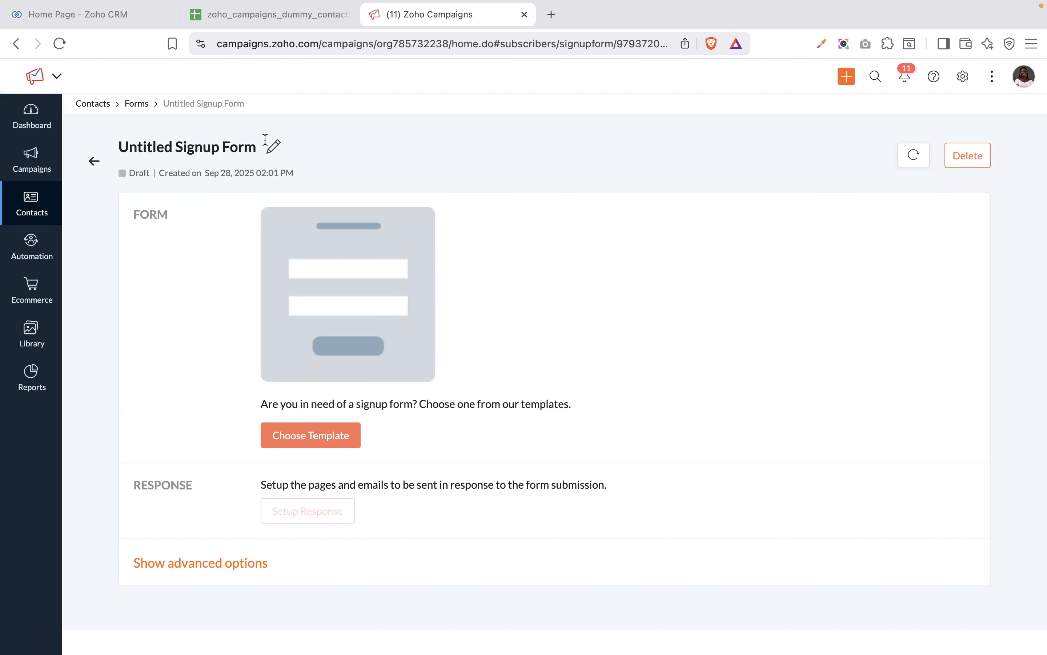
left_click(323, 439)
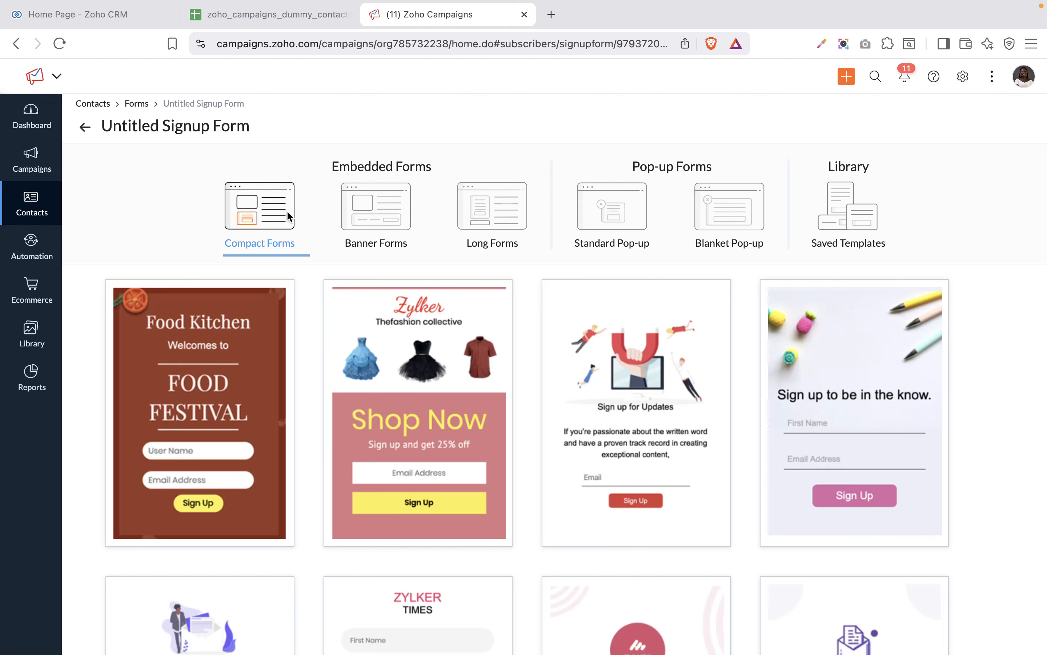
Examine the template categories for embedded forms (compact, banner, long), pop-up forms (standard, blanket) and saved templates
left_click(386, 221)
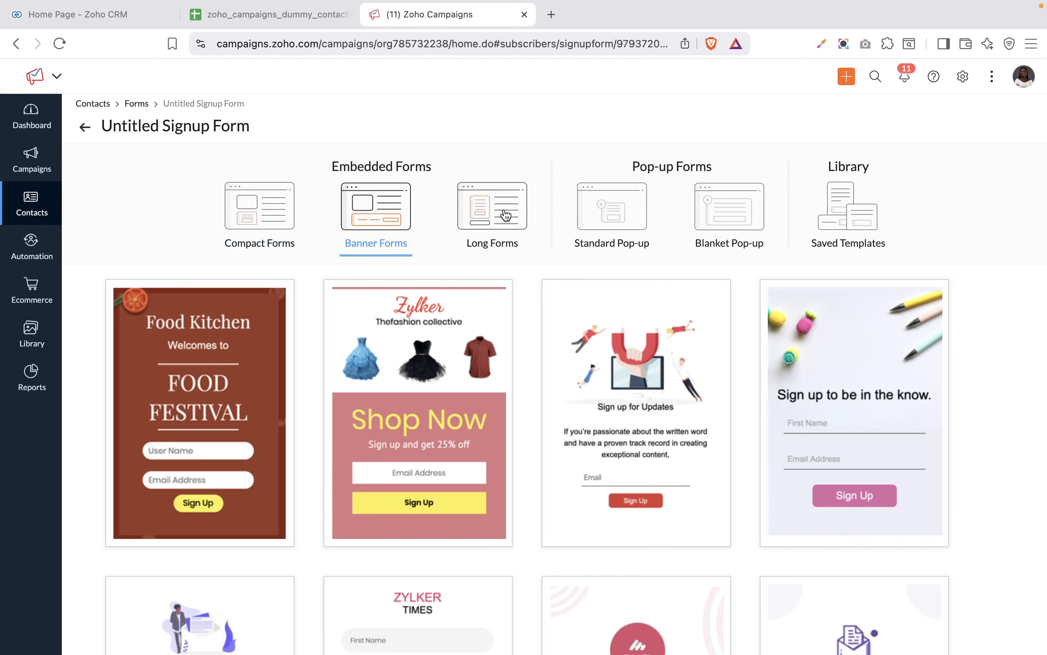
left_click(506, 216)
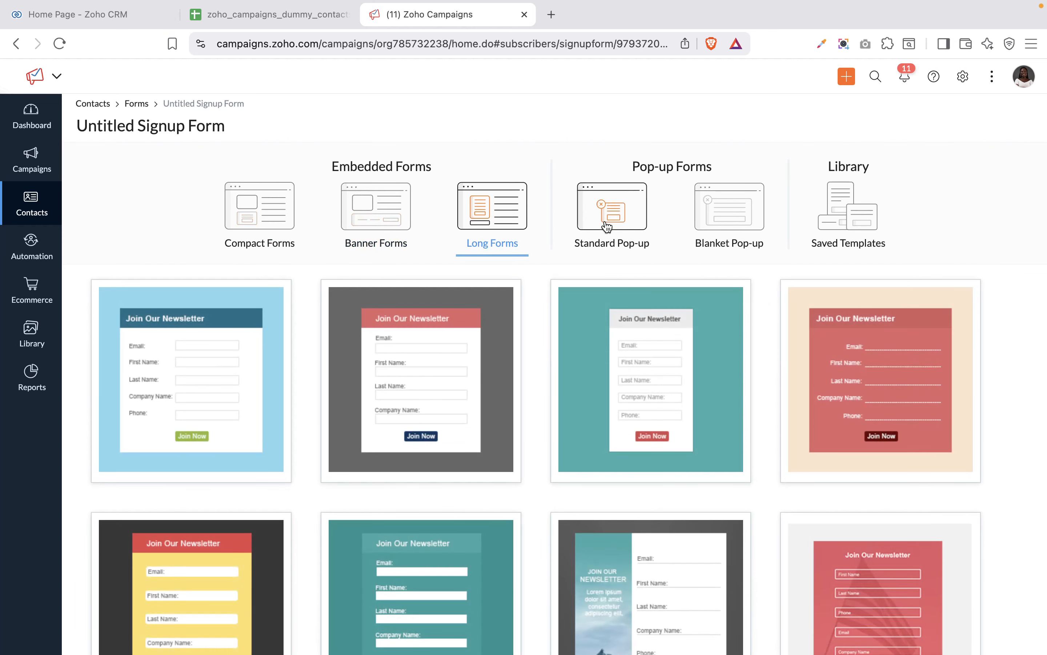
left_click(606, 222)
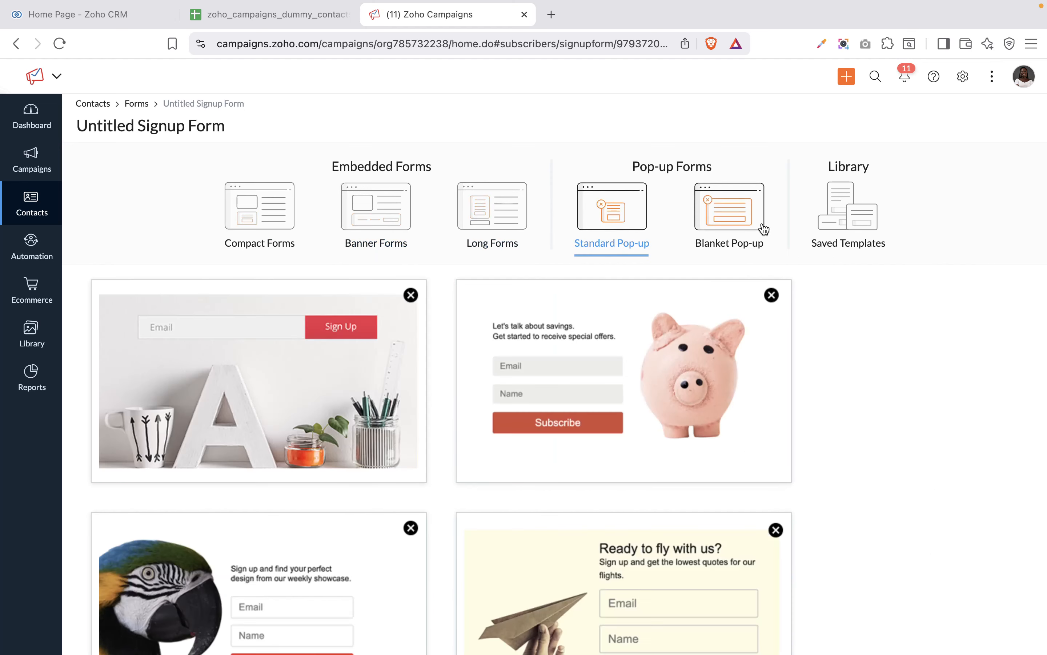
left_click(254, 205)
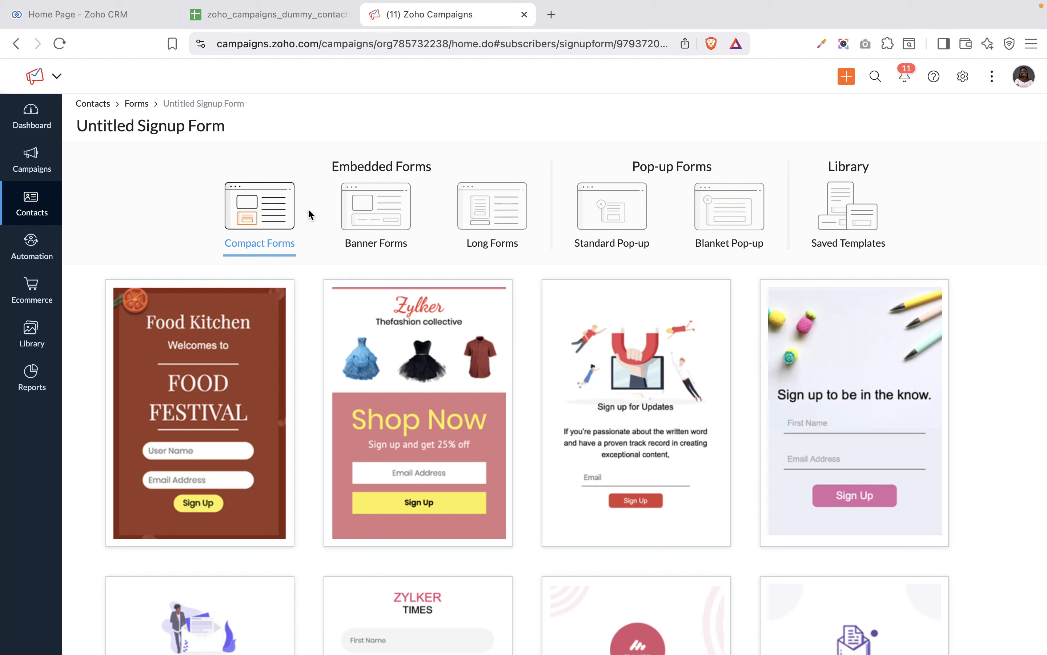
left_click(344, 213)
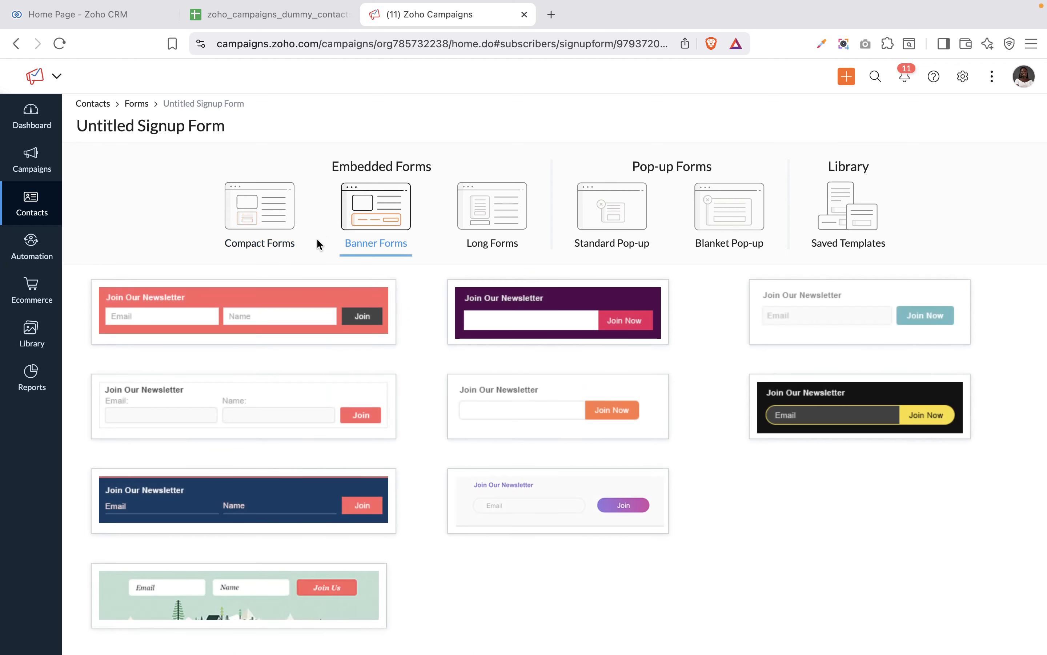
mouse_move(356, 491)
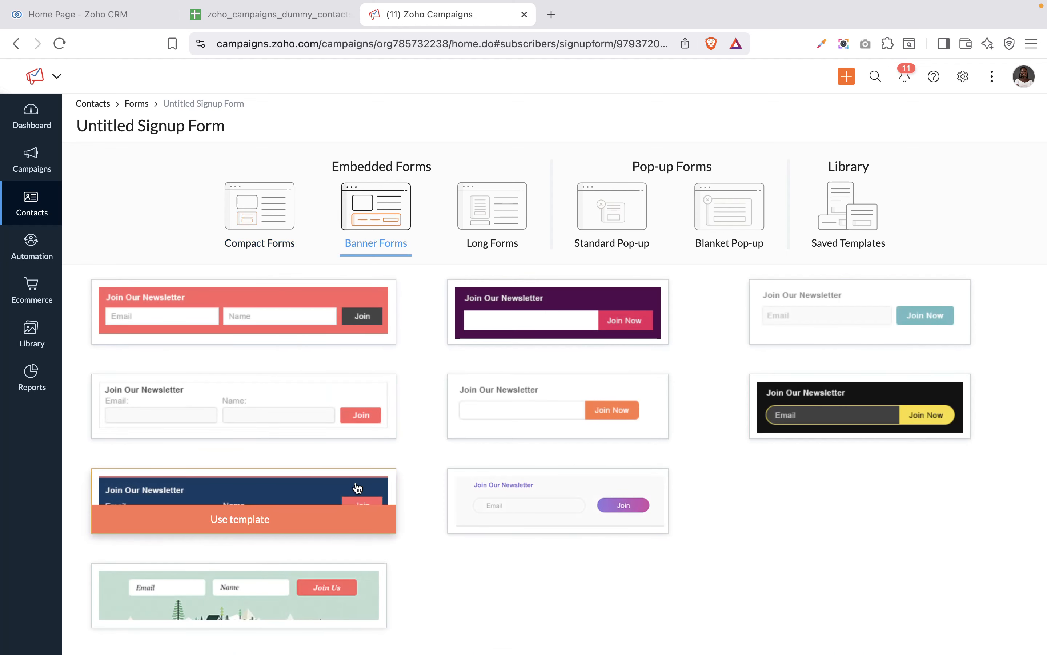
mouse_move(316, 314)
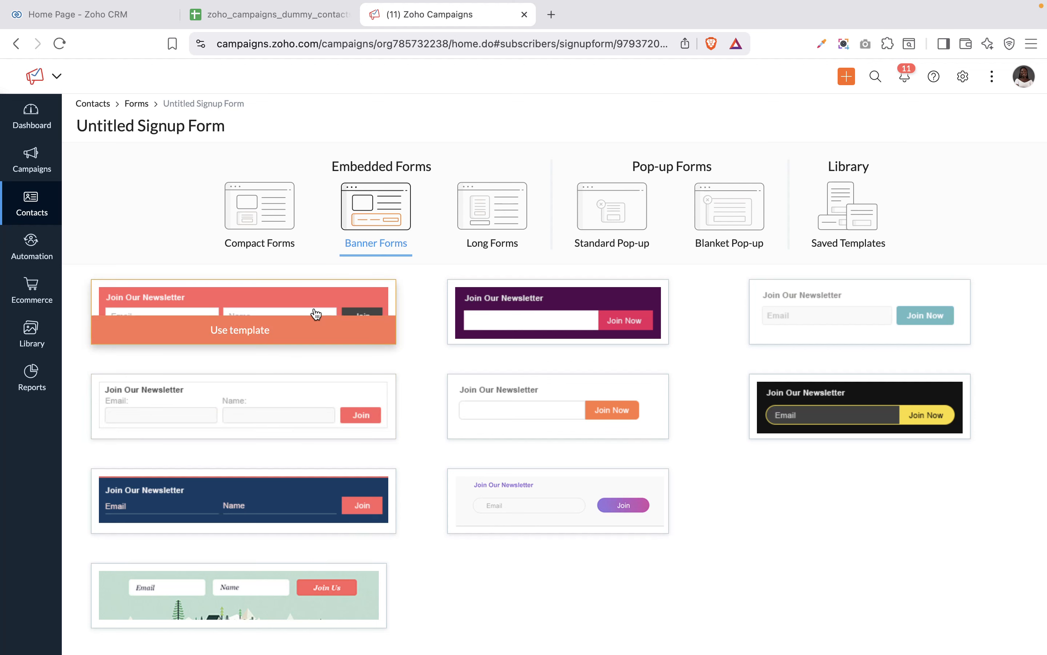
left_click(493, 223)
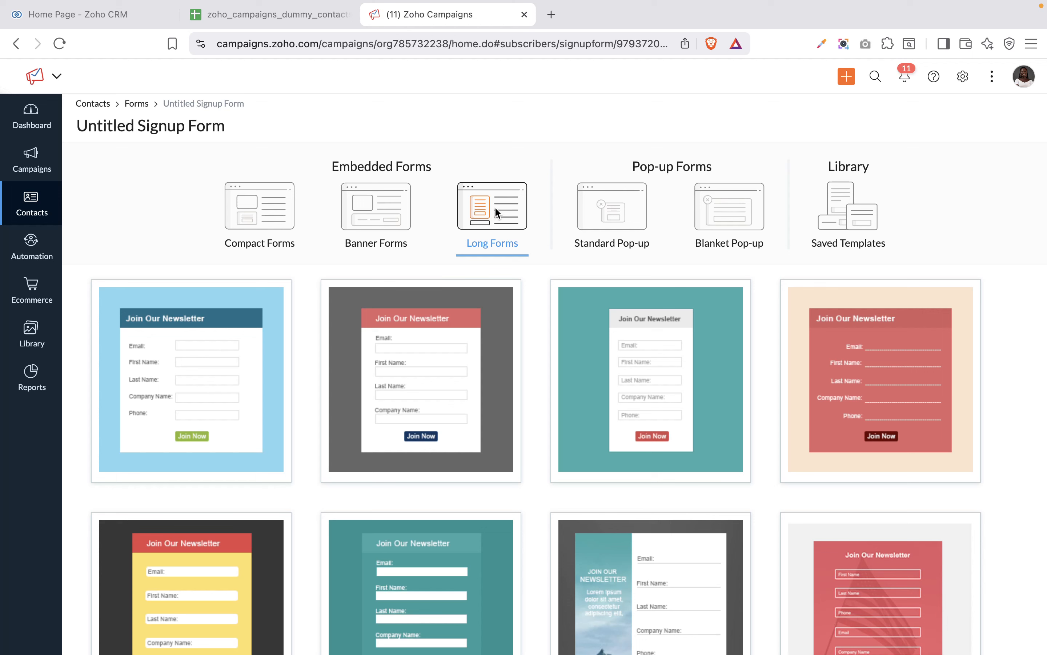
left_click(622, 215)
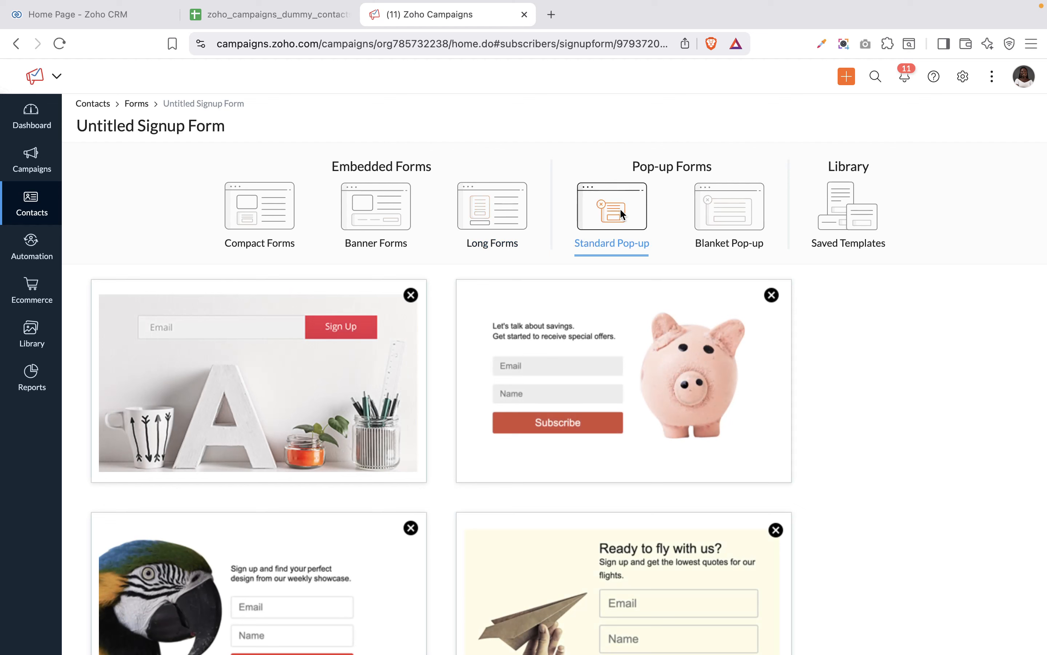
left_click(742, 209)
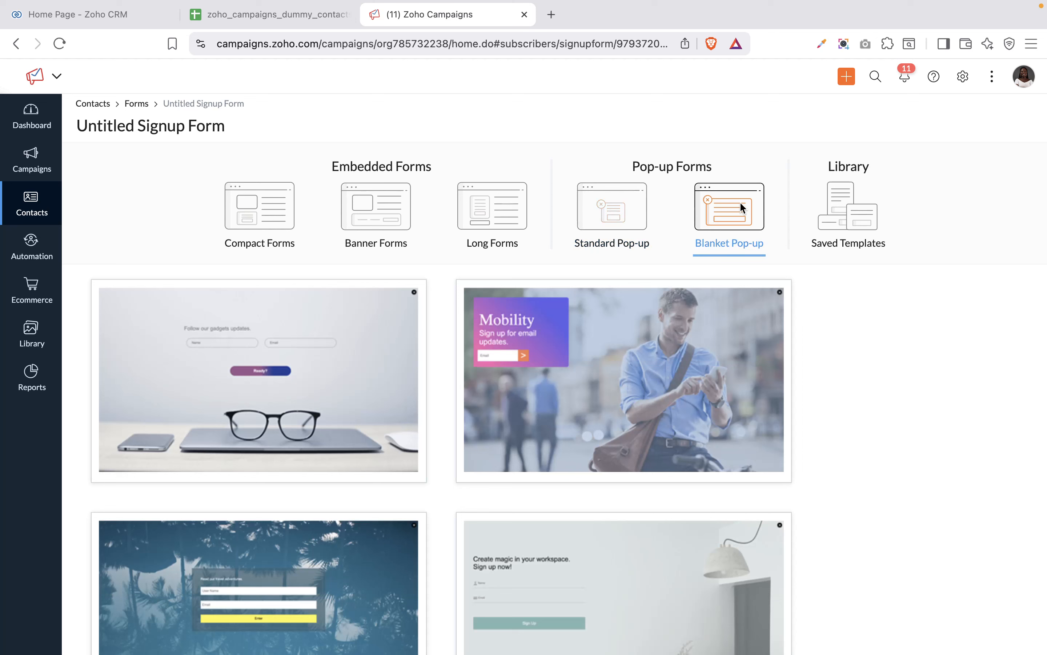
mouse_move(308, 292)
left_click(860, 218)
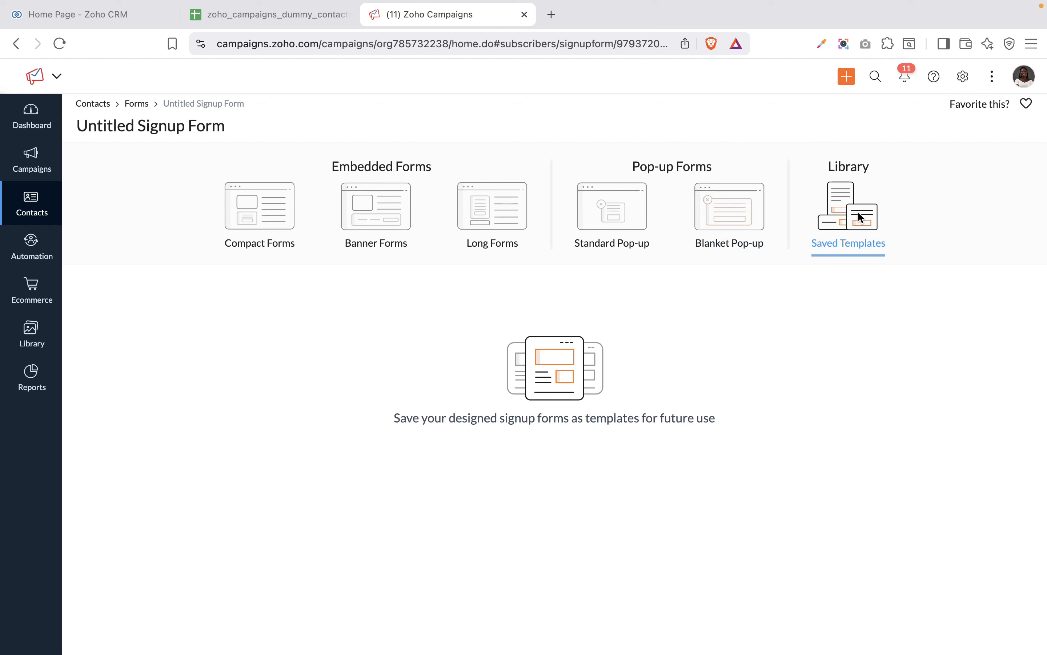
Build the signup form from the compact embedded template headed "Begin now!"
left_click(277, 229)
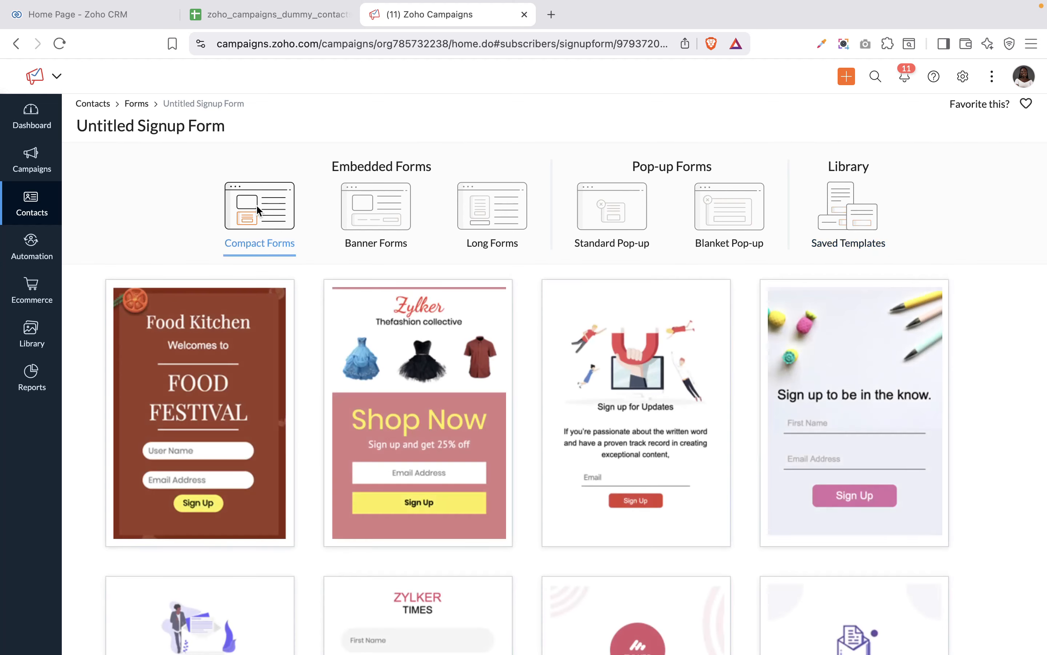
mouse_move(465, 402)
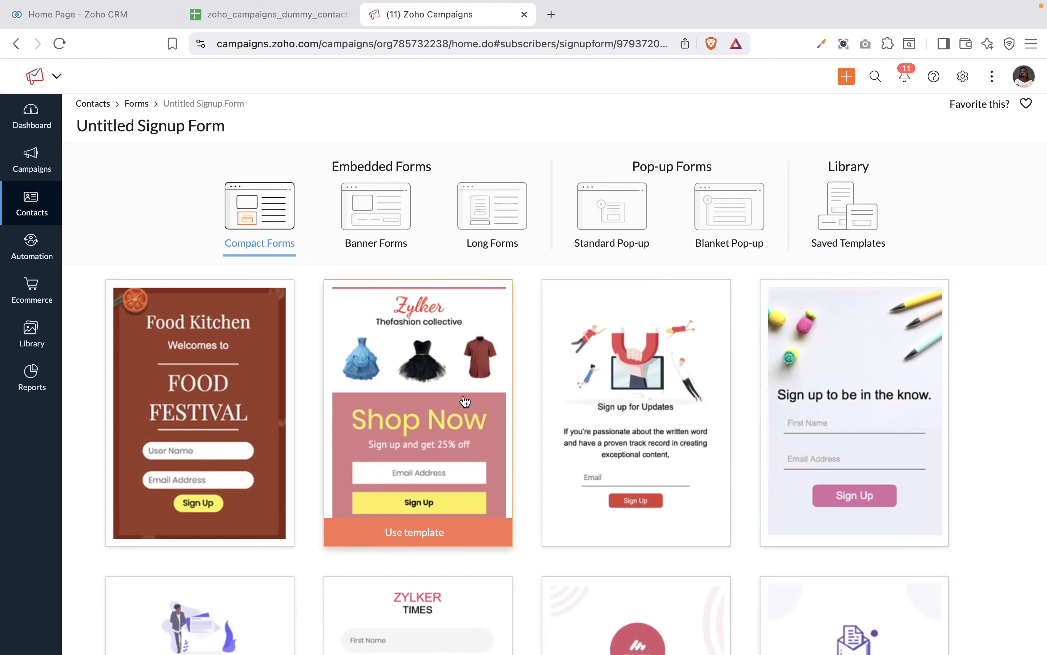
scroll(466, 402, "down", 15)
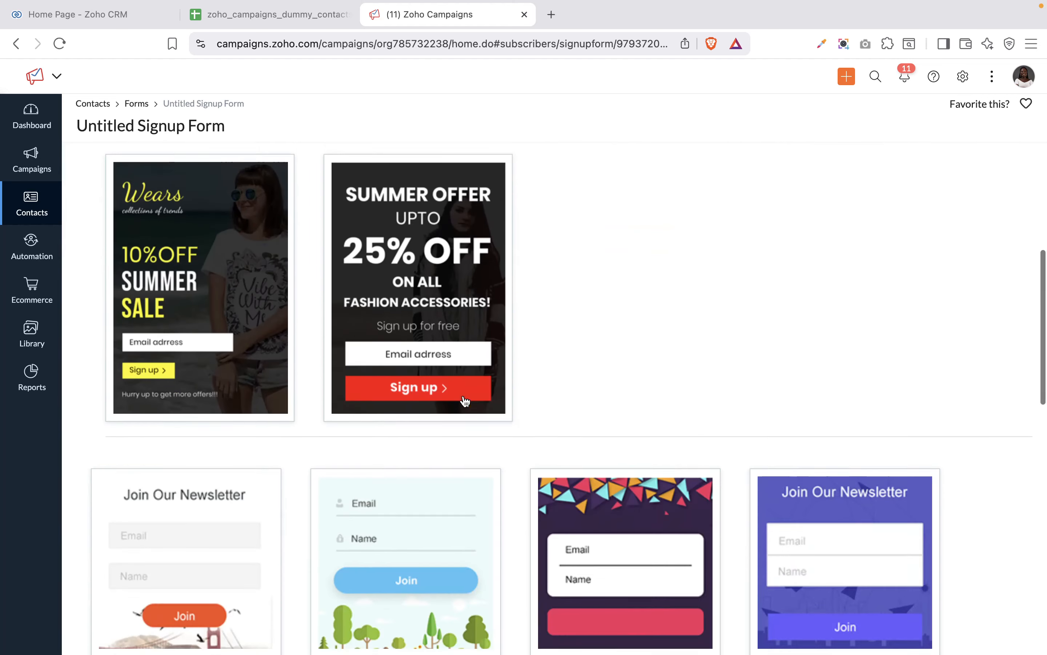
scroll(463, 396, "down", 10)
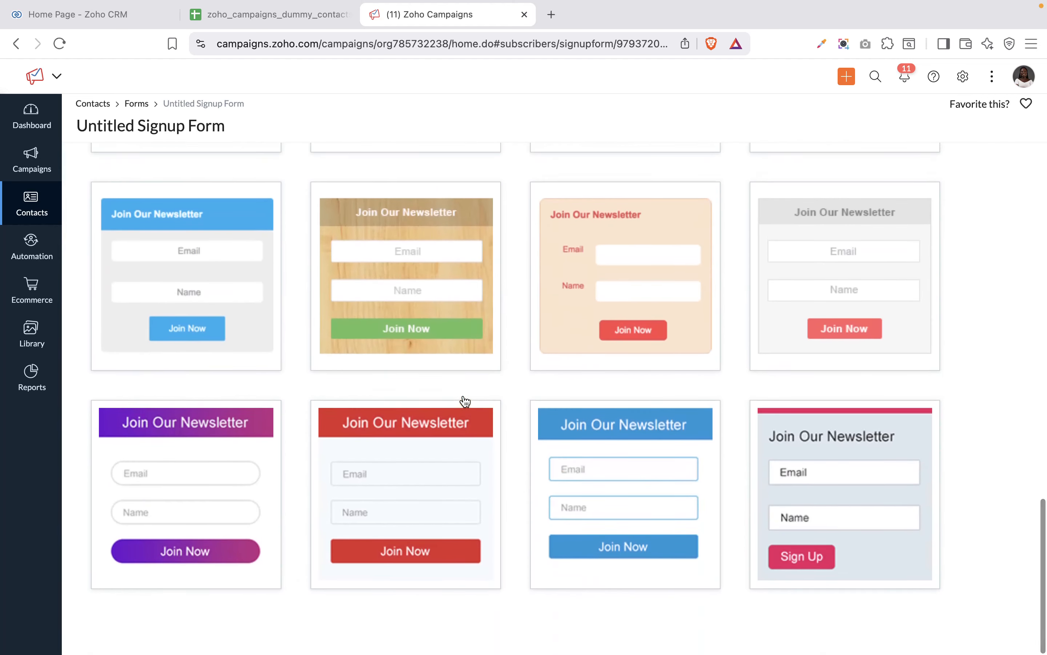
scroll(463, 399, "up", 20)
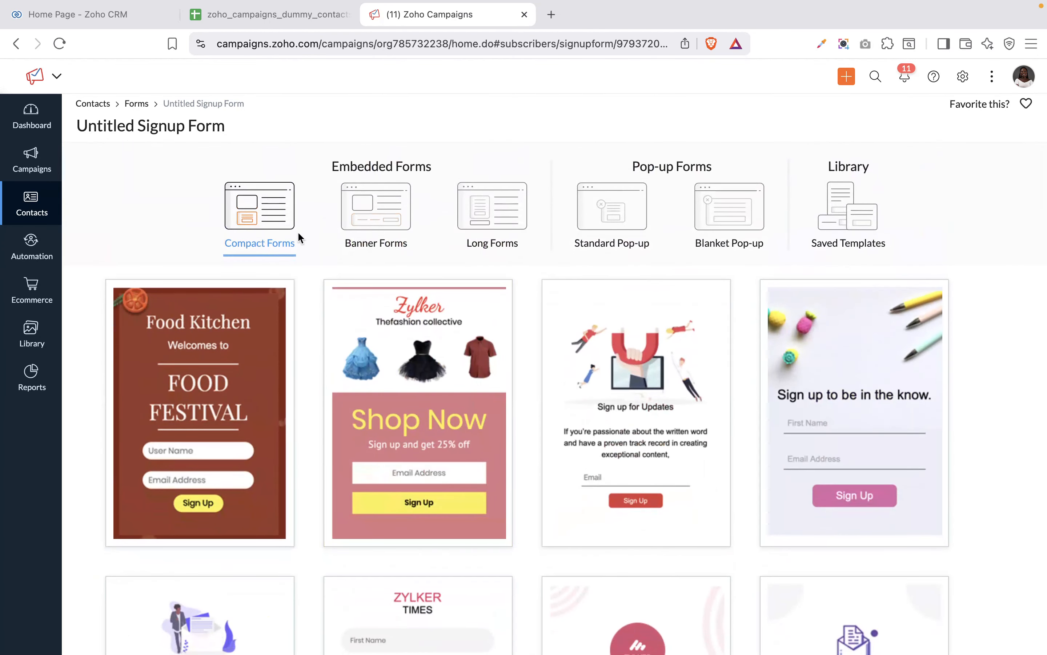
mouse_move(211, 527)
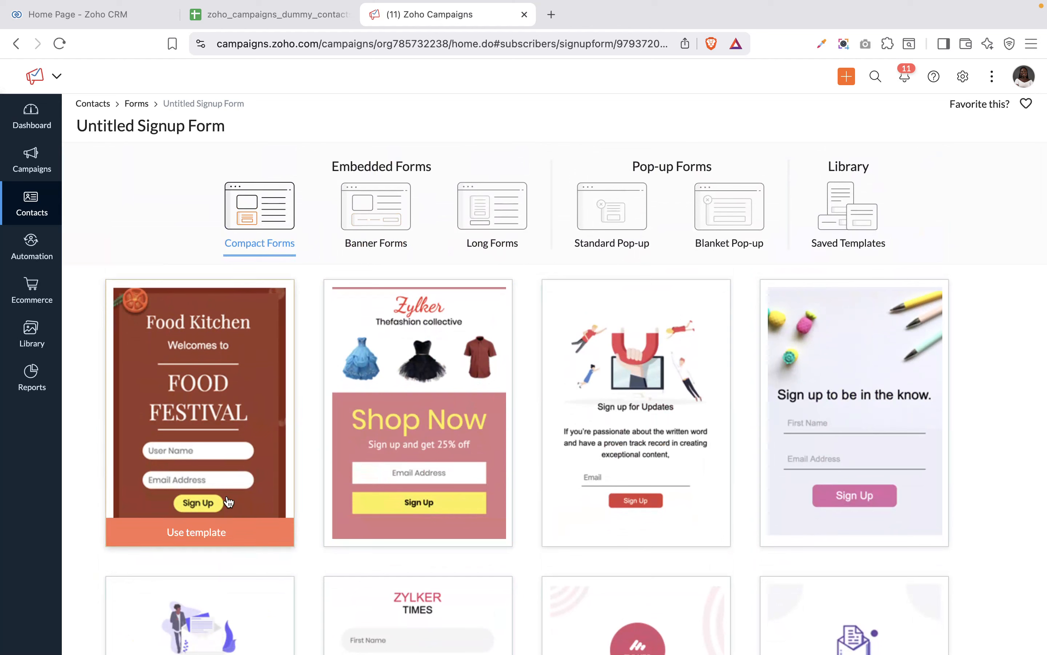
mouse_move(608, 517)
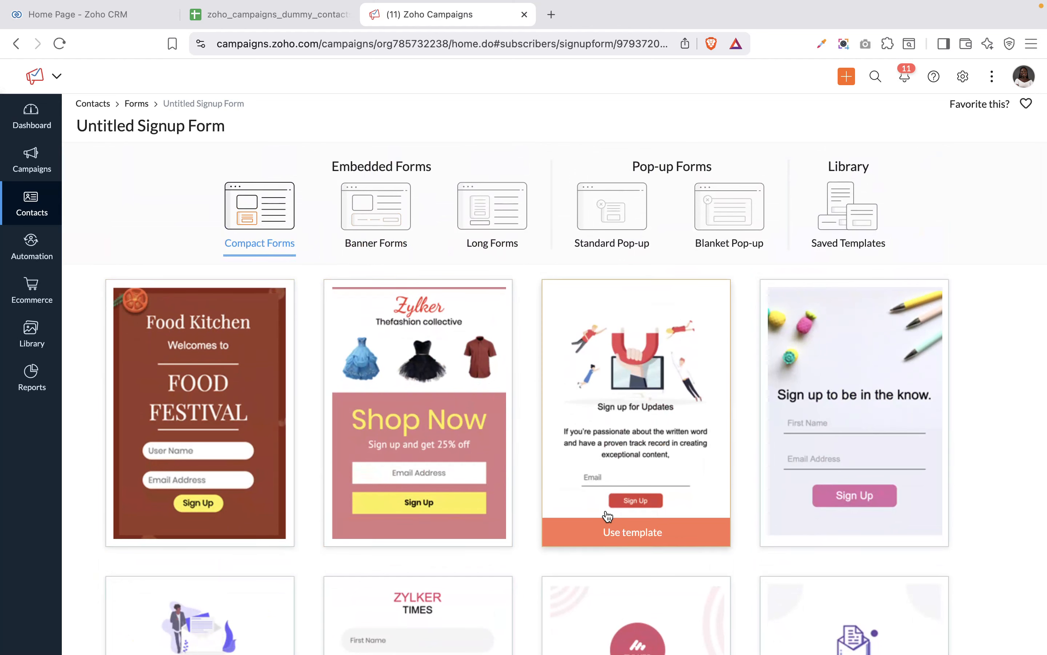
mouse_move(869, 505)
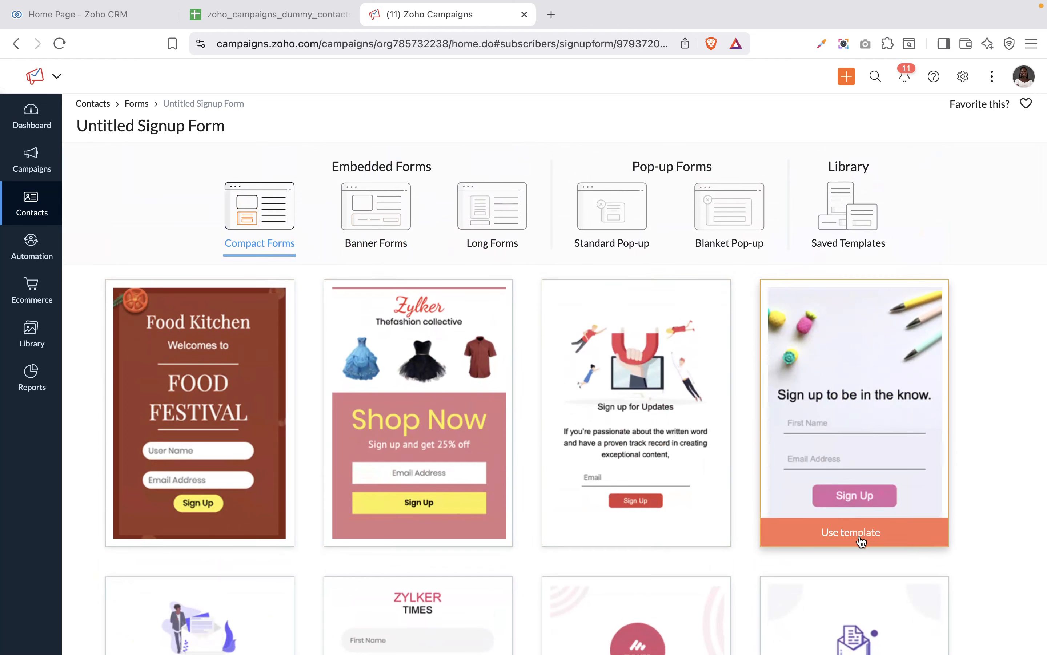
scroll(861, 541, "down", 7)
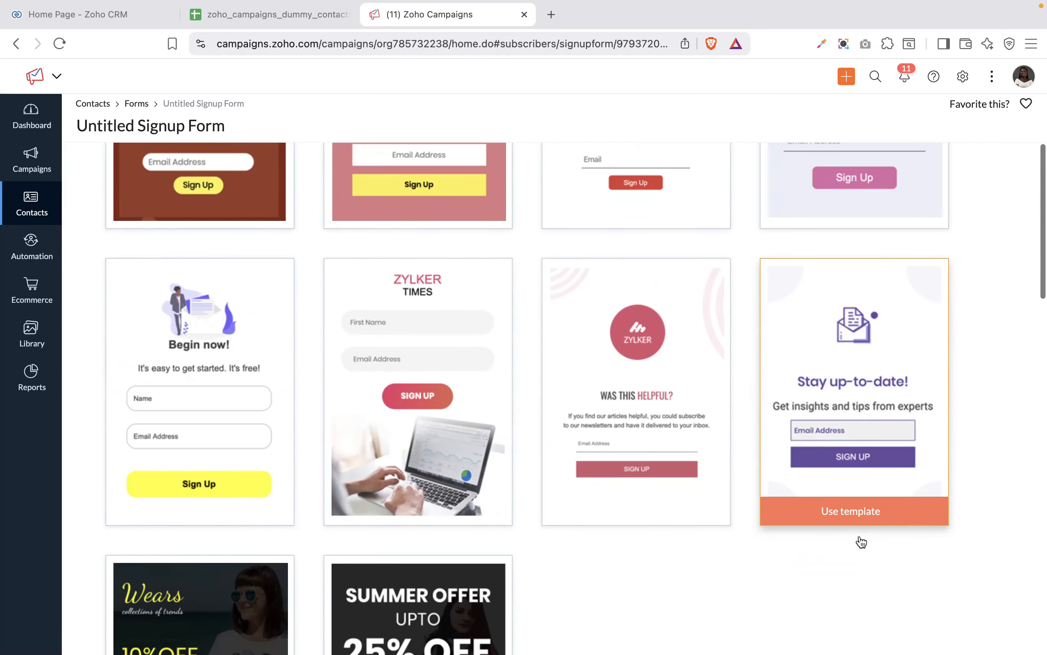
scroll(860, 541, "down", 2)
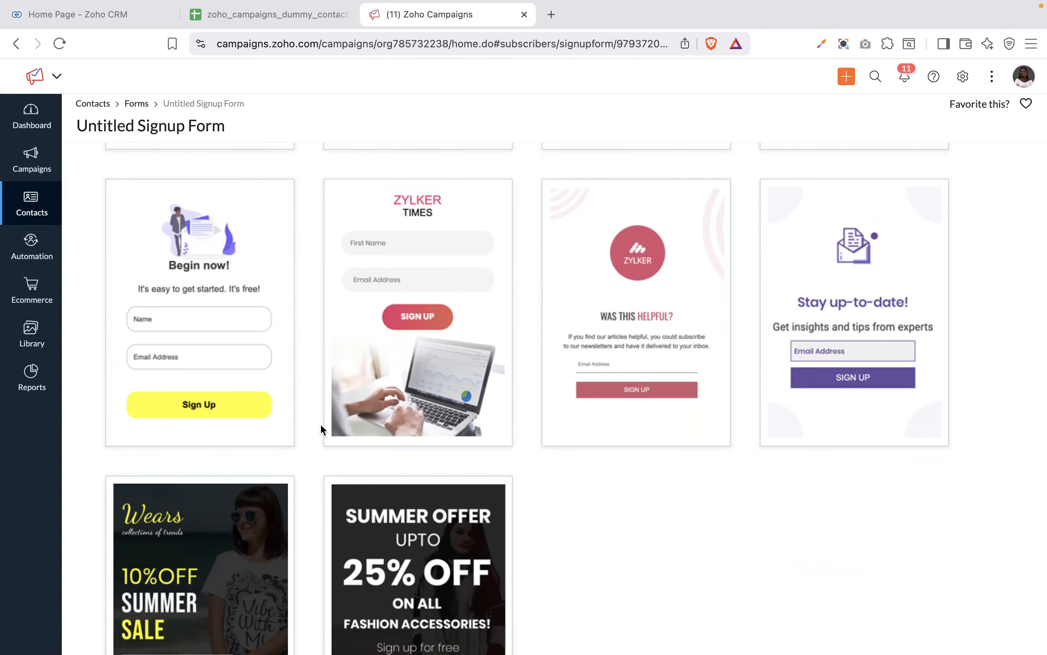
mouse_move(263, 437)
scroll(264, 437, "down", 4)
scroll(263, 437, "up", 4)
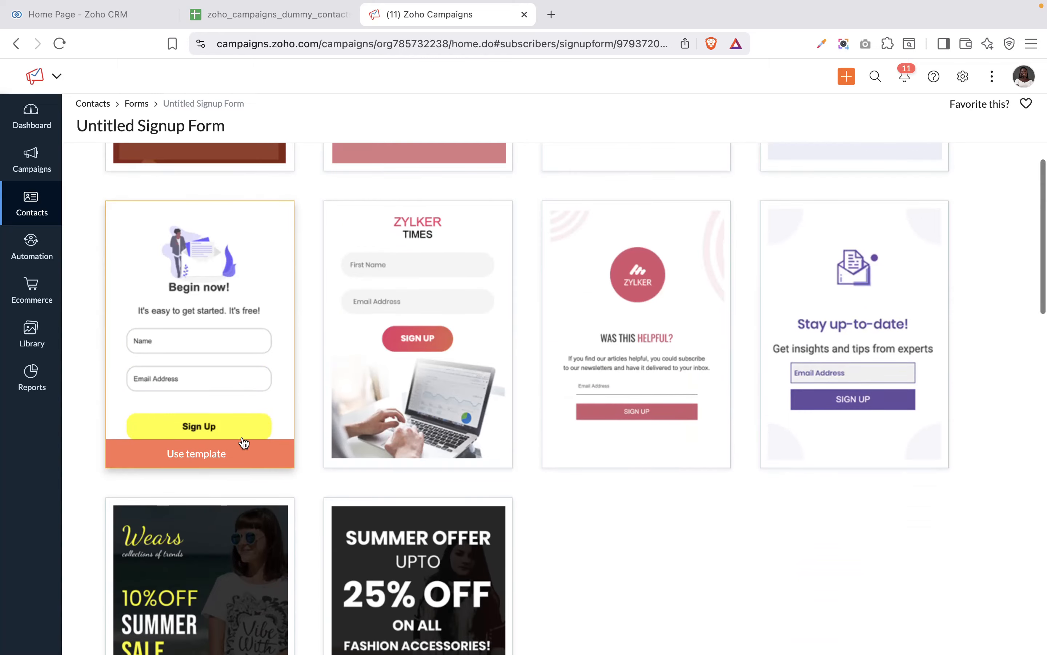
left_click(198, 454)
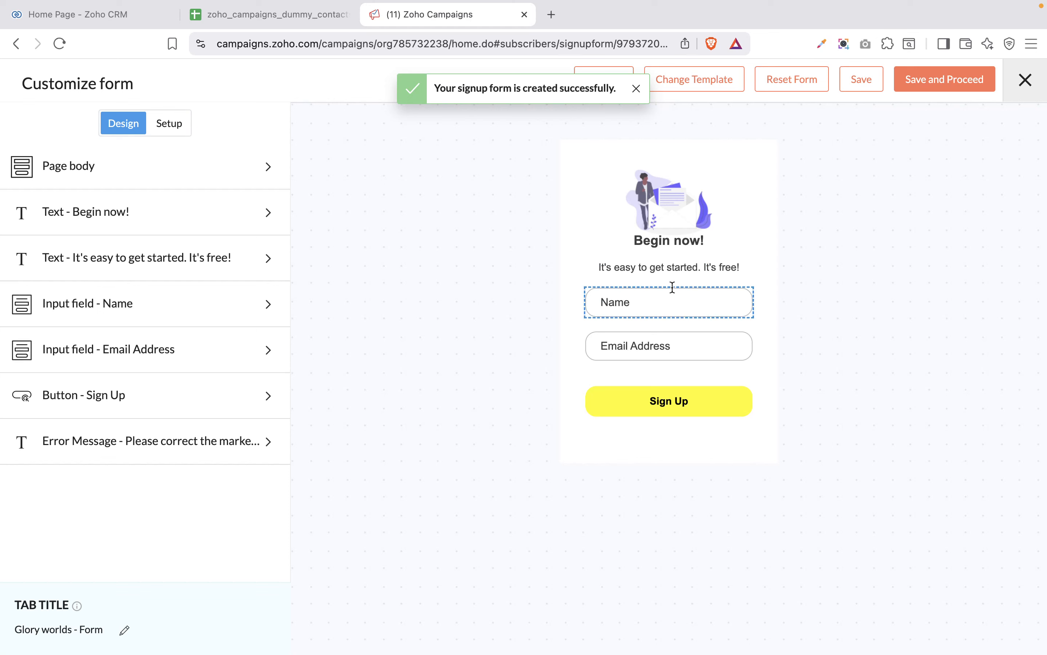
Review the page body's design settings, including its background color options
left_click(259, 168)
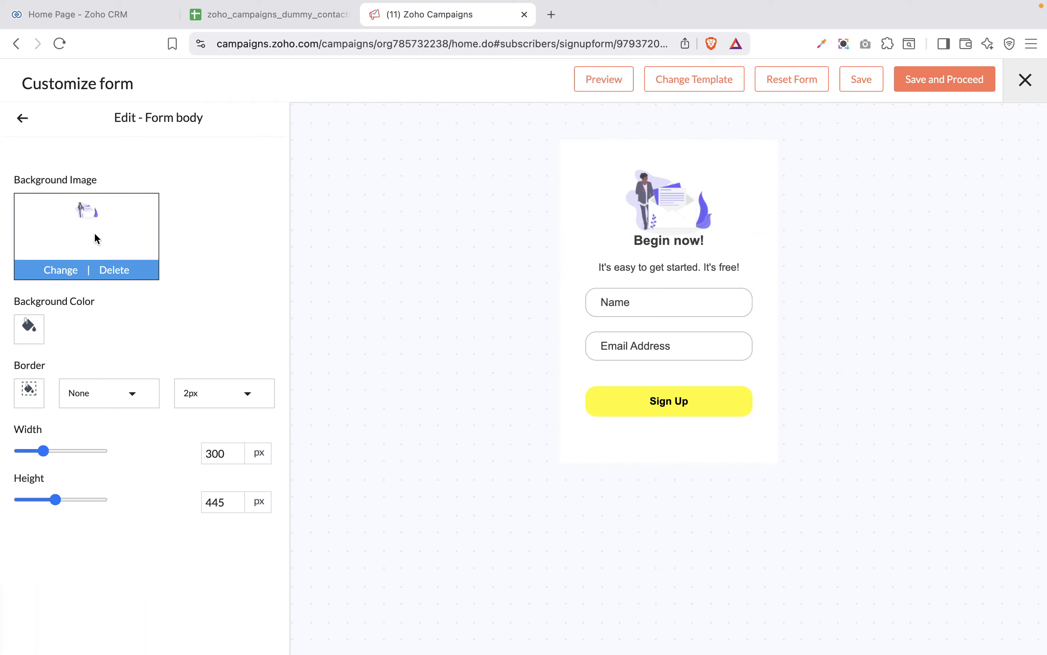
left_click(22, 118)
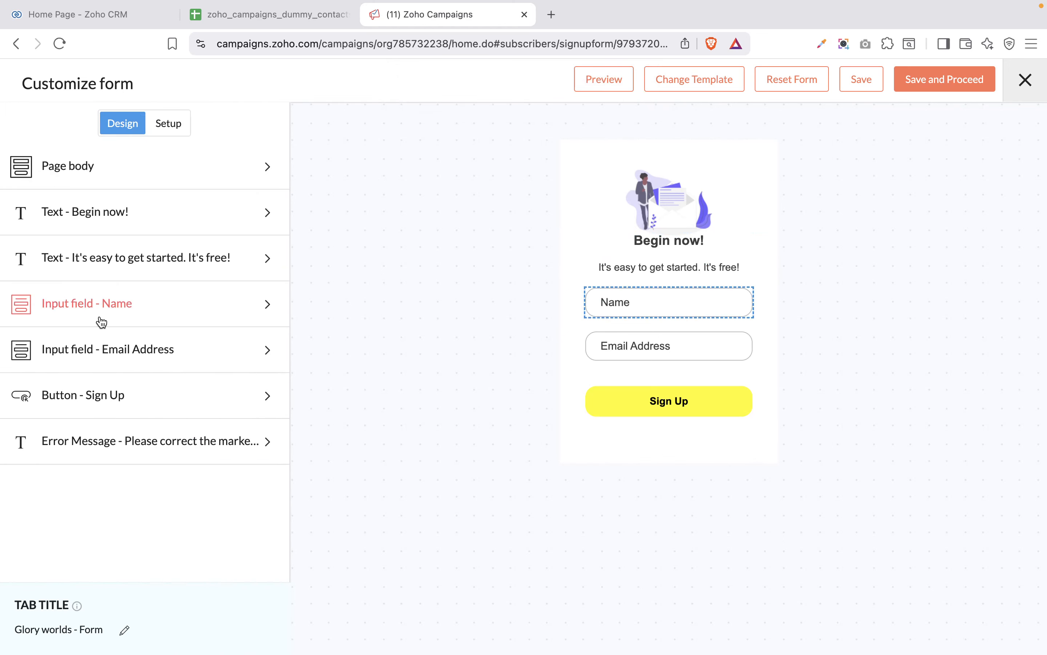
left_click(236, 163)
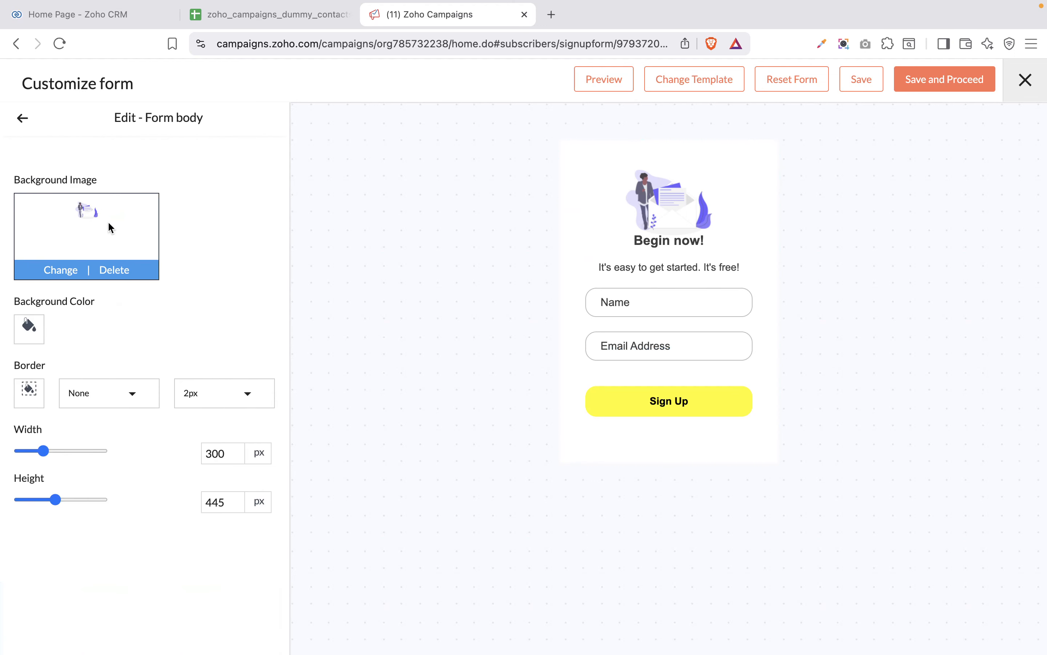
left_click(33, 331)
left_click(74, 376)
View the library images available for the form's background image and return to the list of form elements
left_click(51, 271)
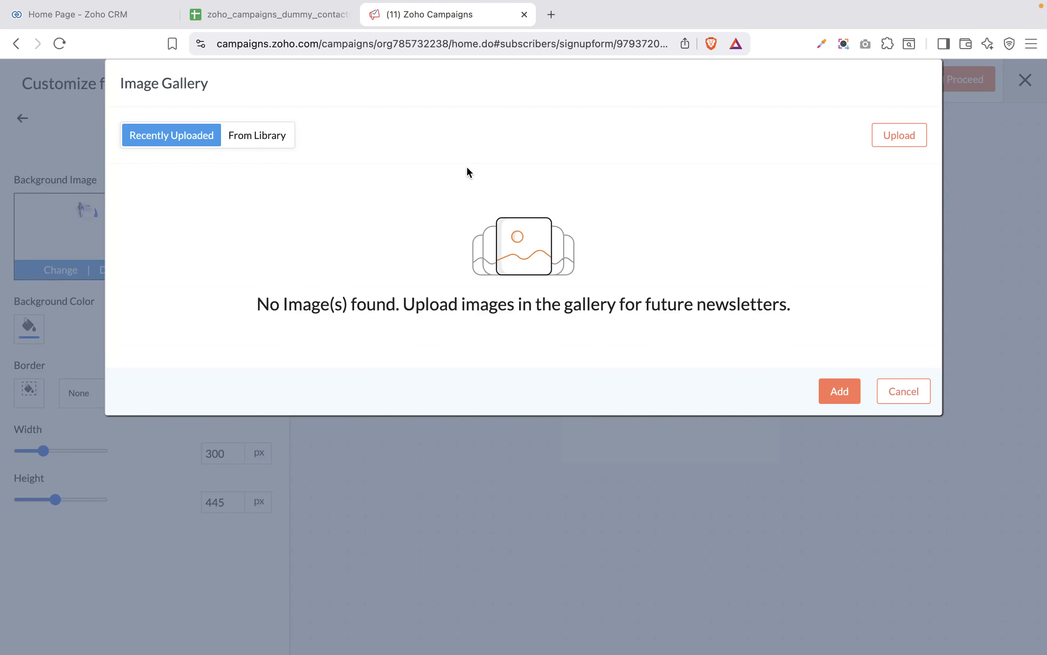
left_click(234, 135)
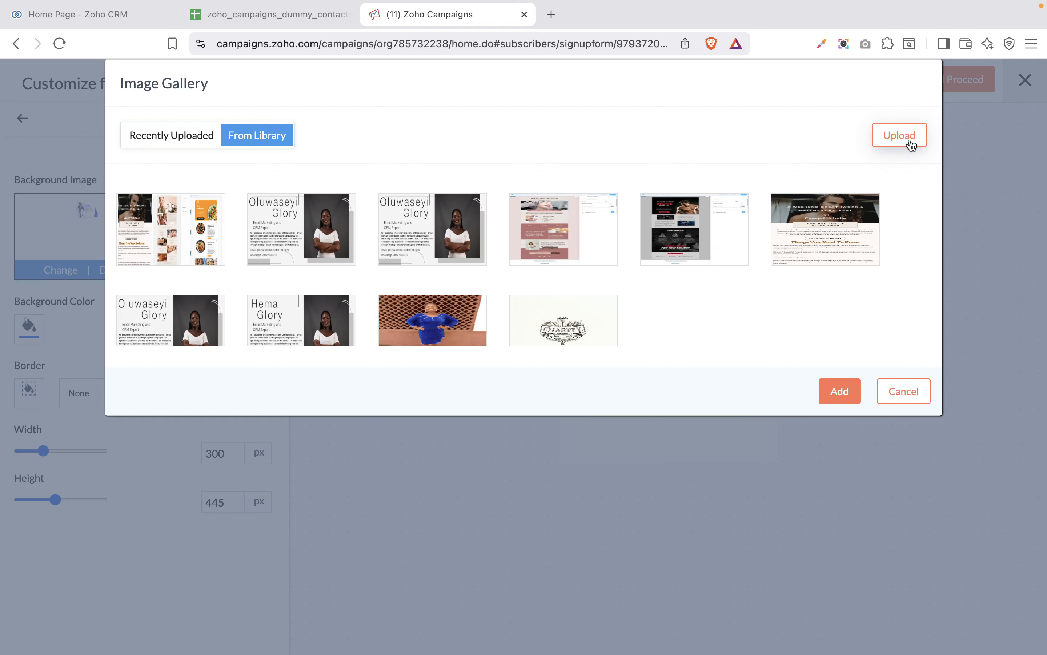
key("Escape")
left_click(21, 118)
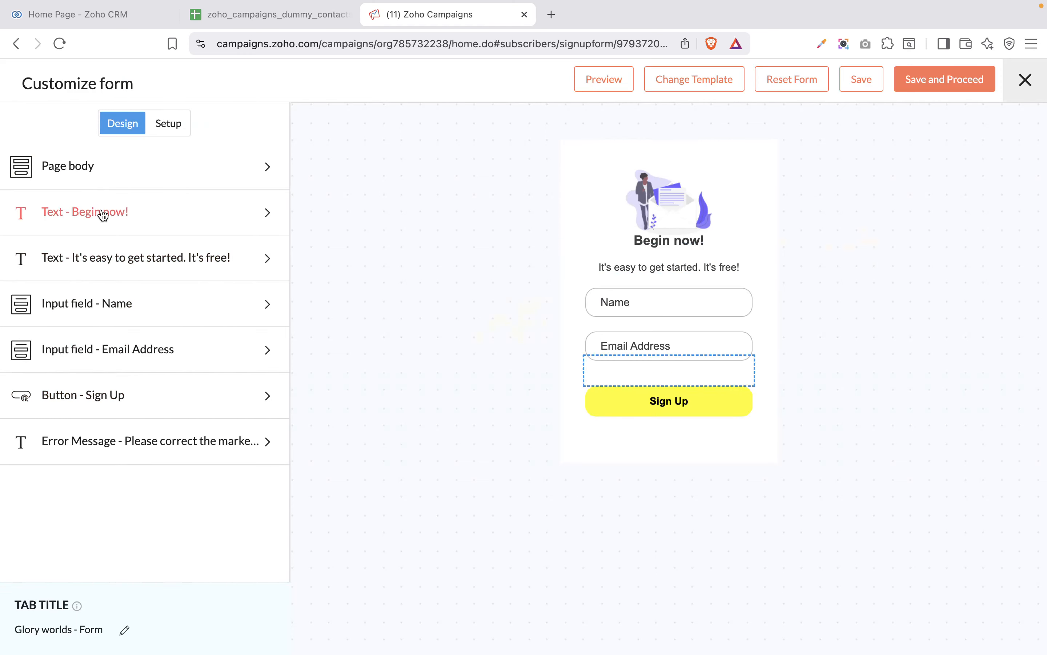
left_click(158, 178)
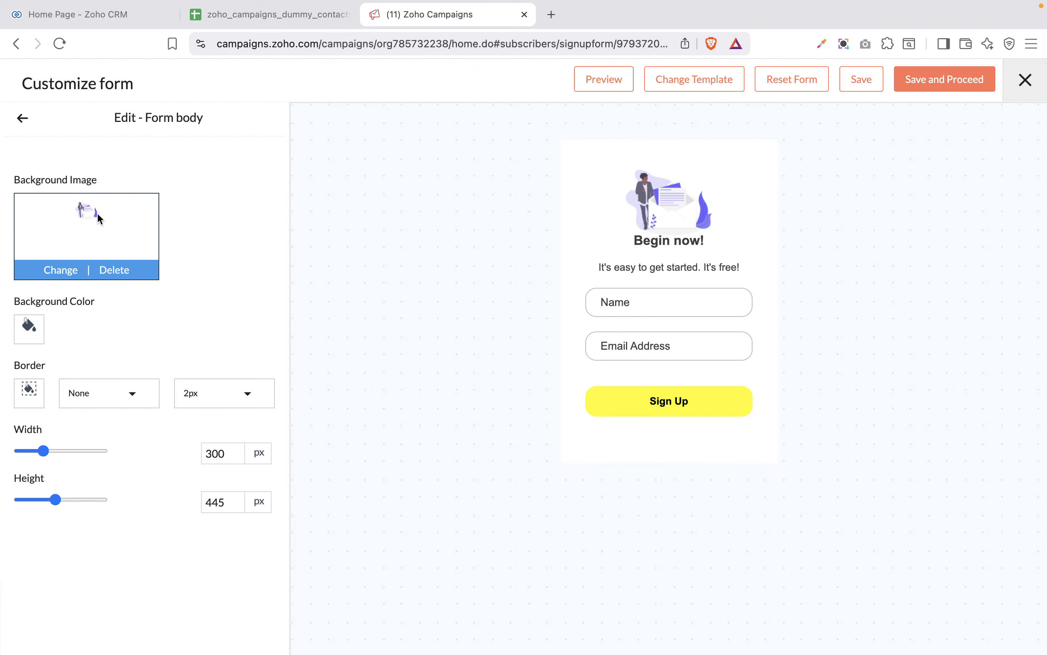
left_click(22, 119)
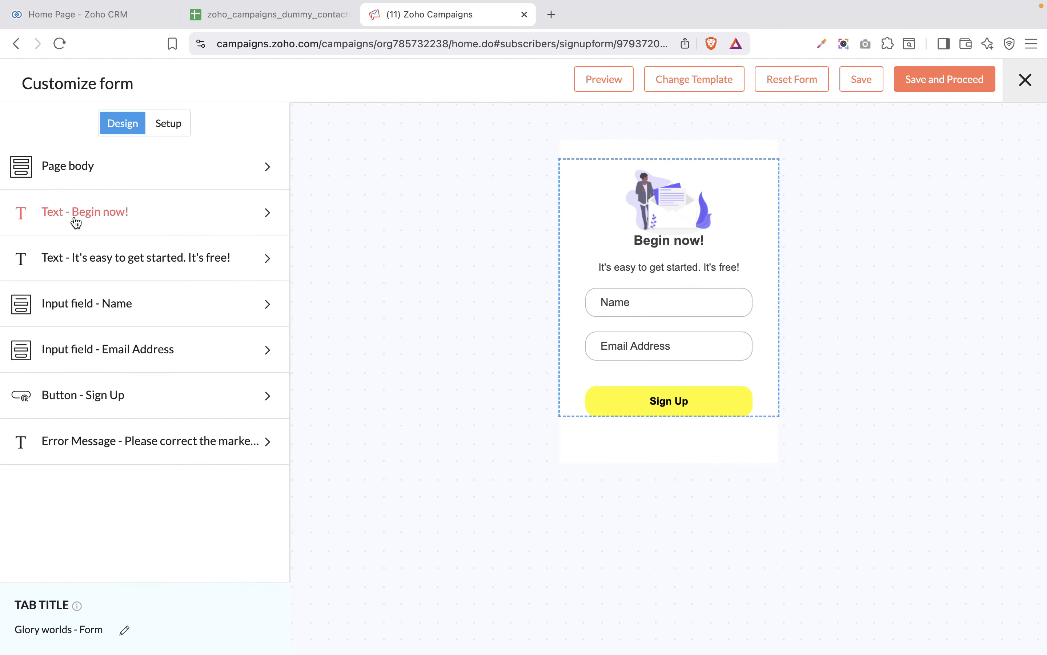
Change the heading "Begin now!" to "Subscribe to our newsletter" and set its font color to blue (#006cfb)
left_click(84, 218)
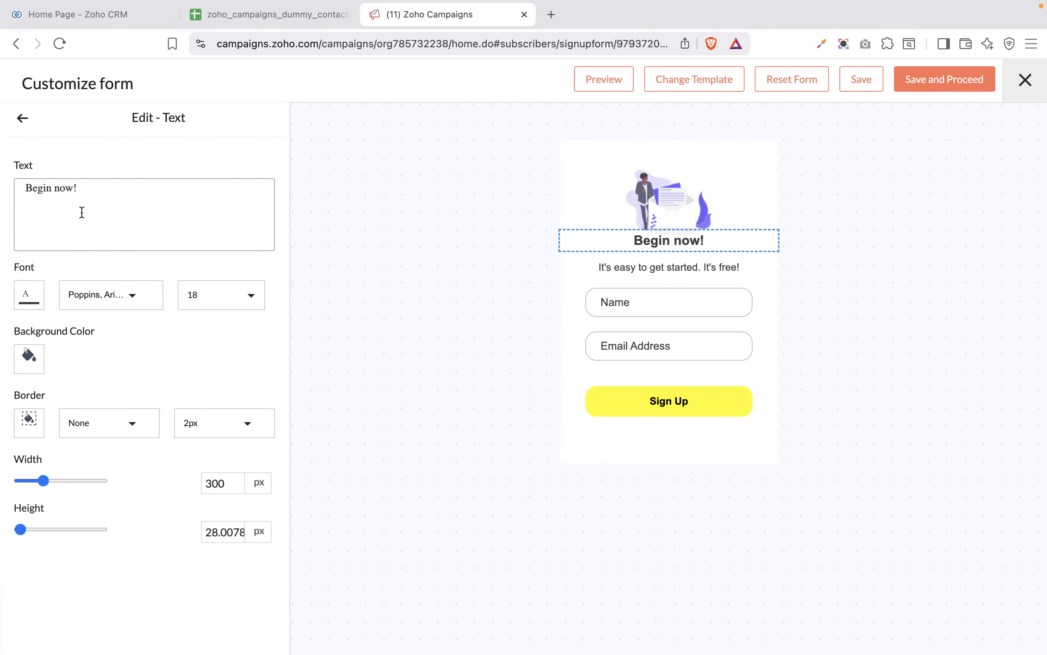
left_click(84, 207)
key("super+a")
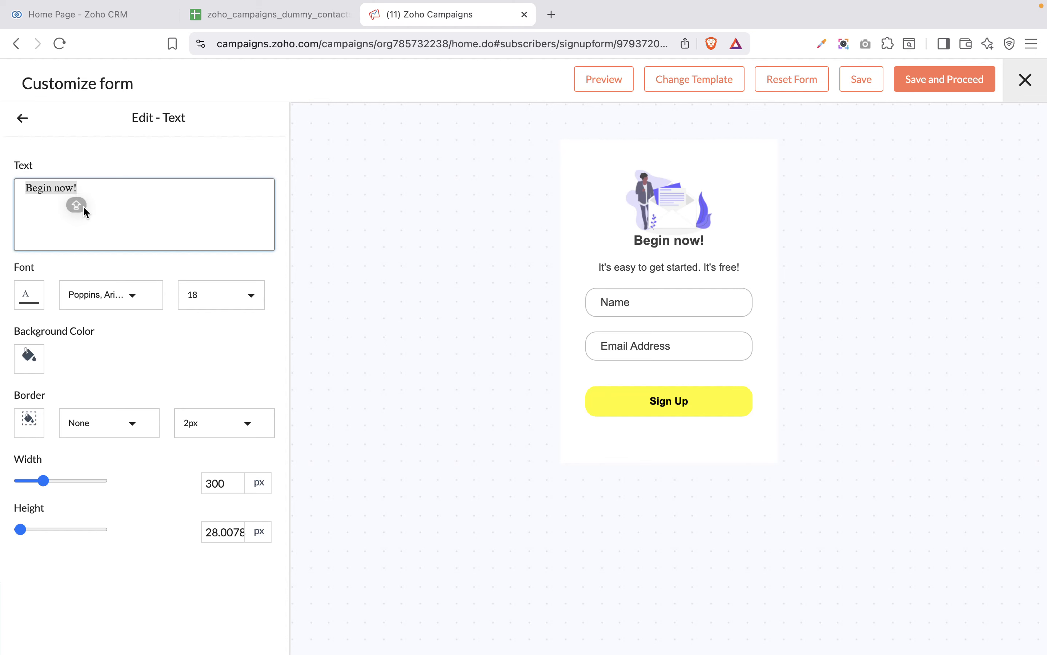
type("Subscribe to our newsletter")
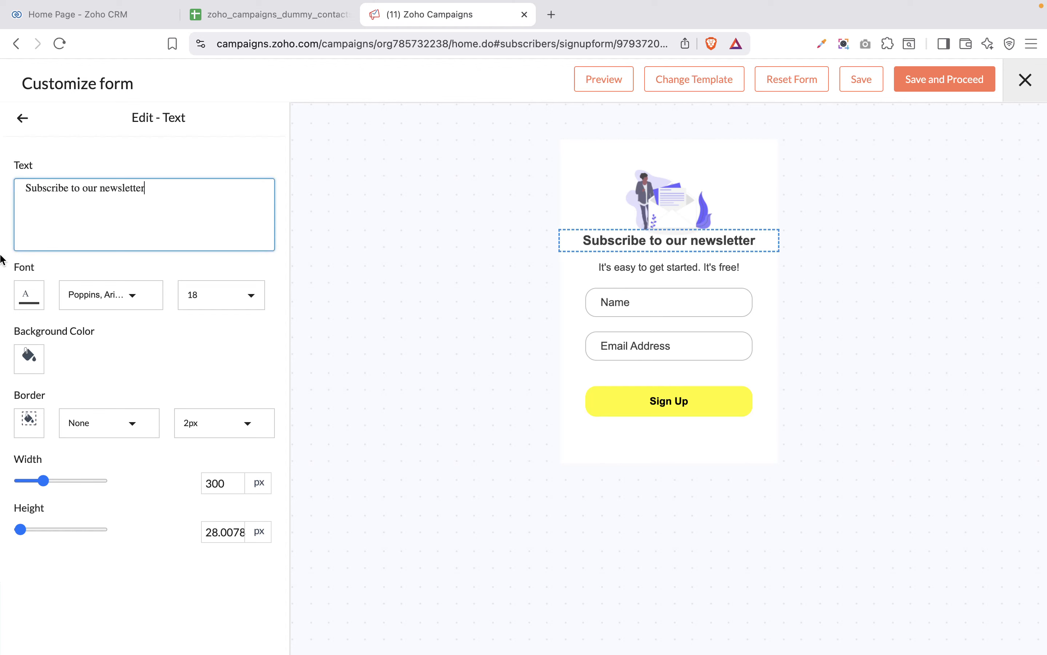
left_click(29, 297)
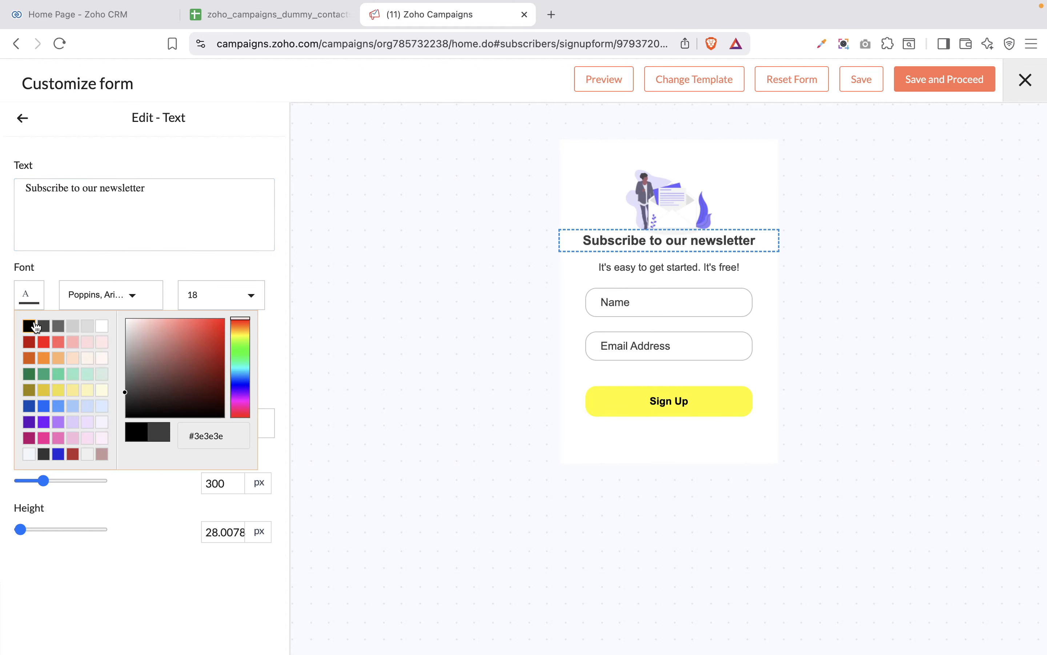
left_click(44, 407)
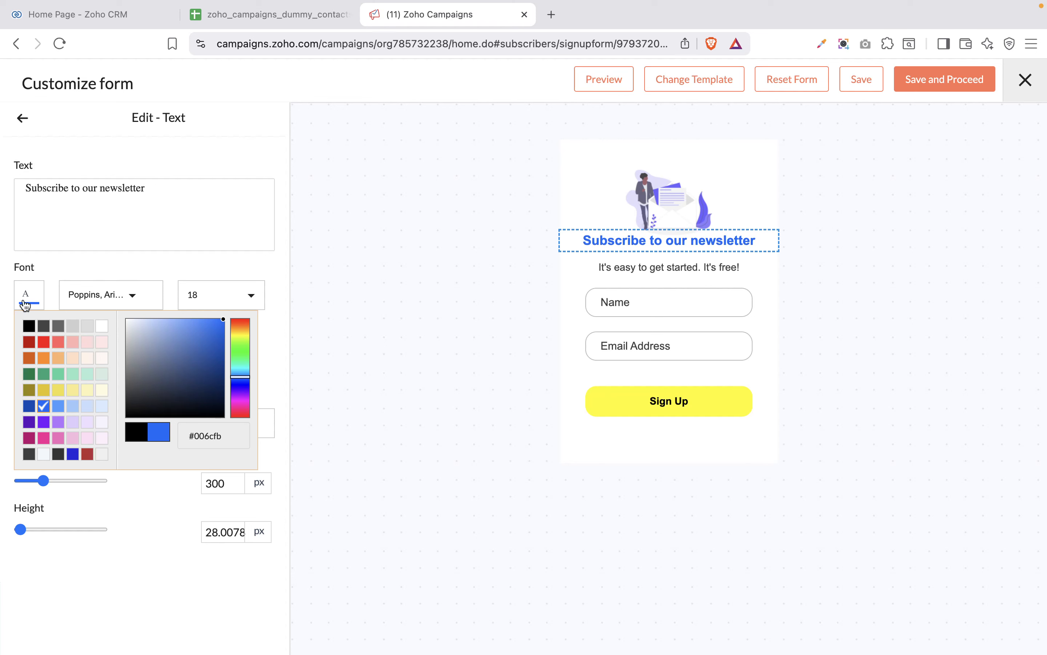
Style the form heading with the Tahoma font at size 24 on a black background (#000000)
left_click(116, 296)
scroll(117, 364, "down", 5)
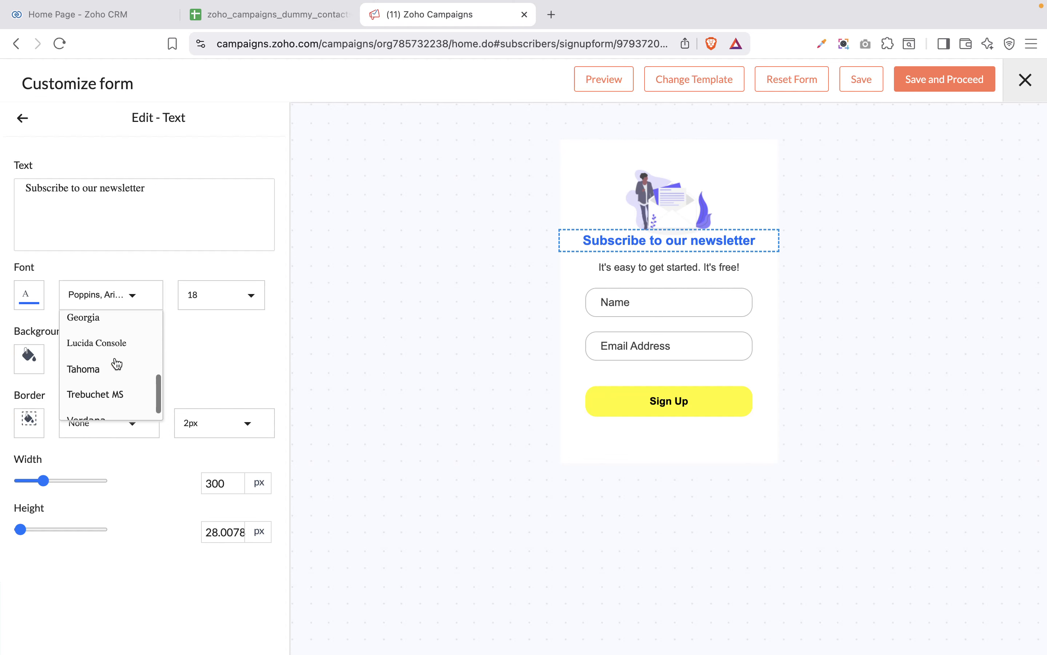
left_click(95, 362)
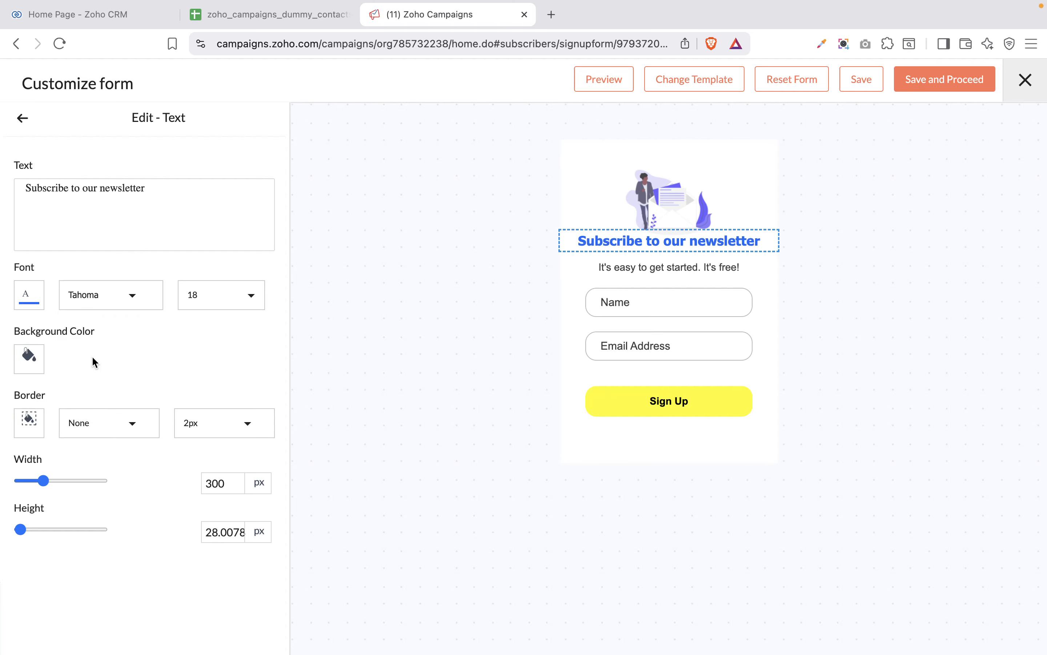
left_click(222, 305)
scroll(216, 361, "down", 5)
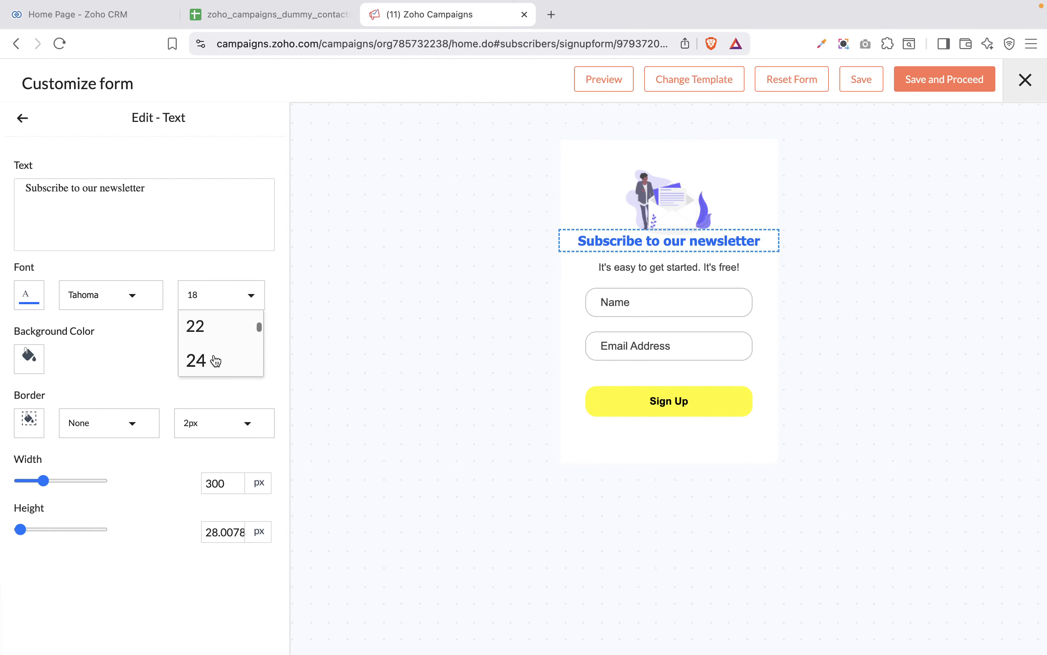
left_click(196, 363)
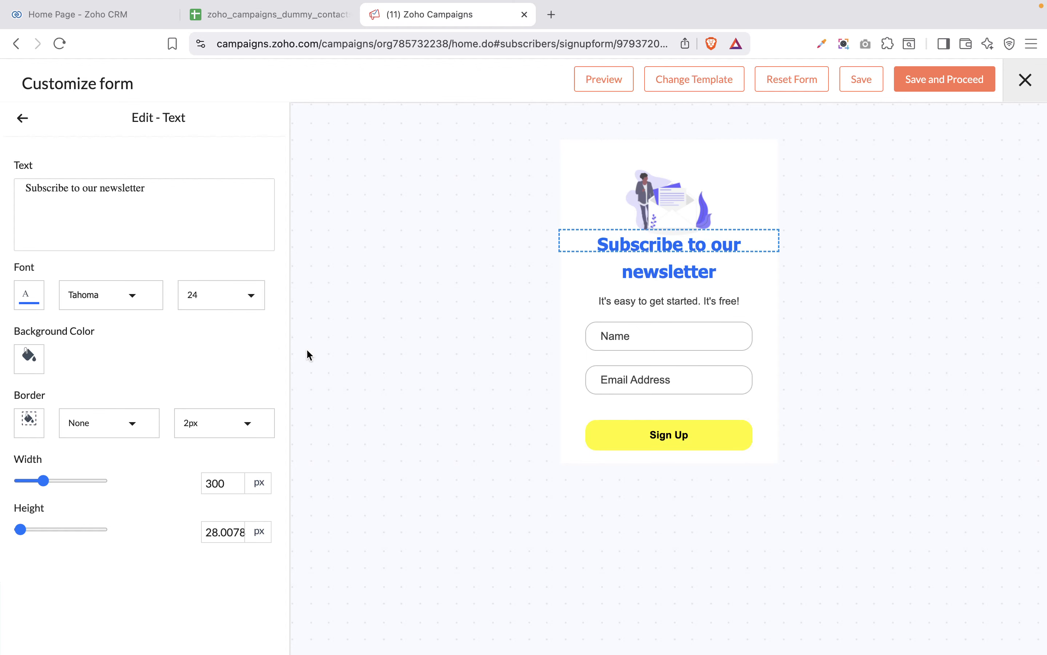
left_click(21, 368)
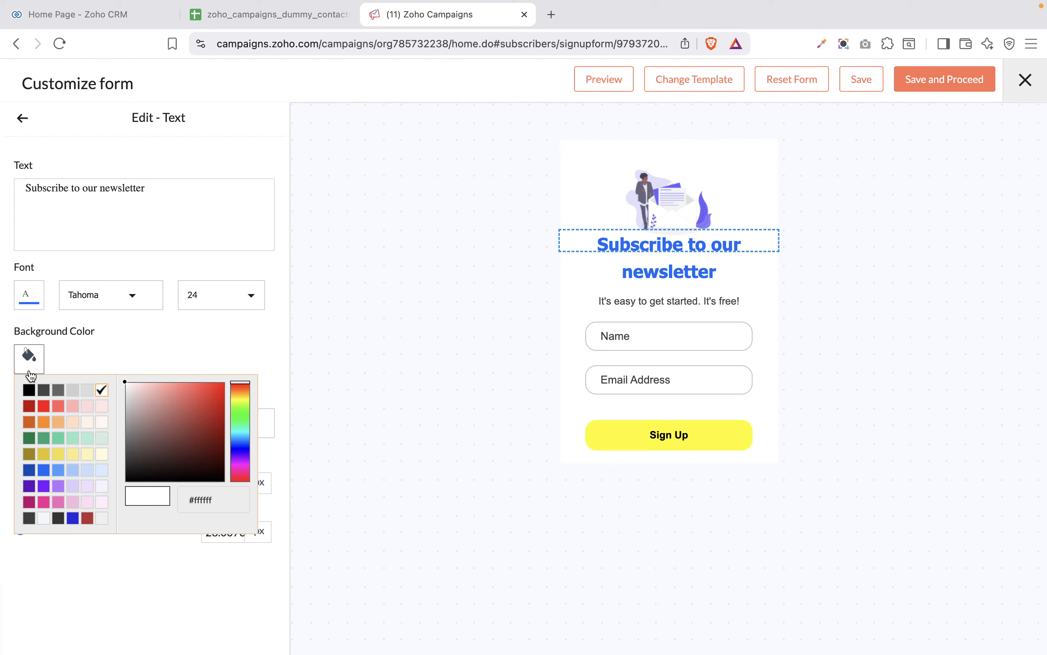
left_click(31, 393)
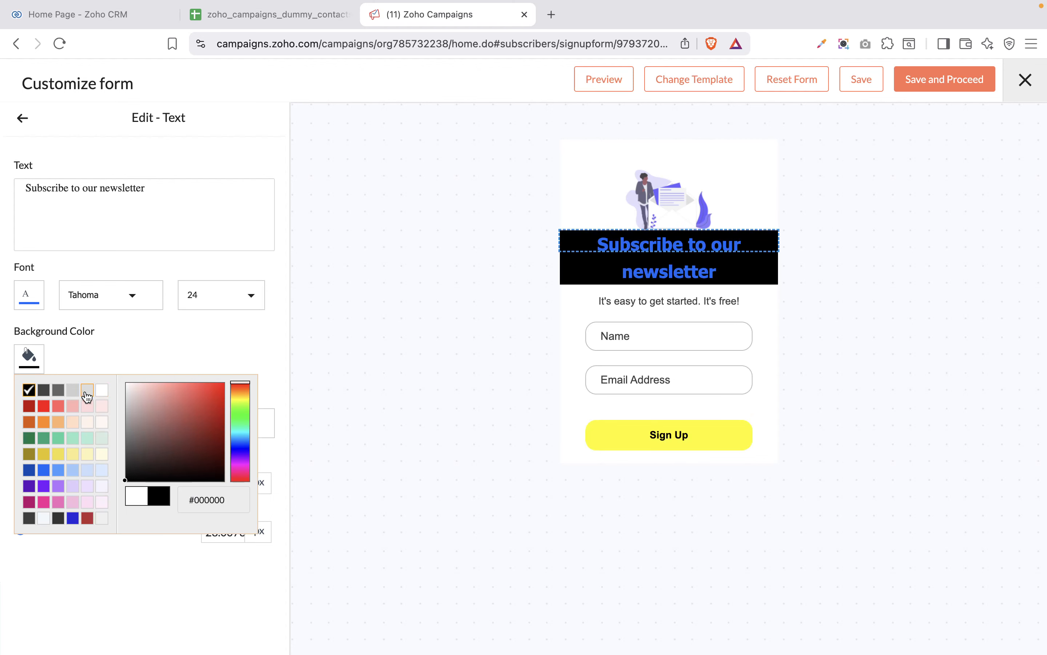
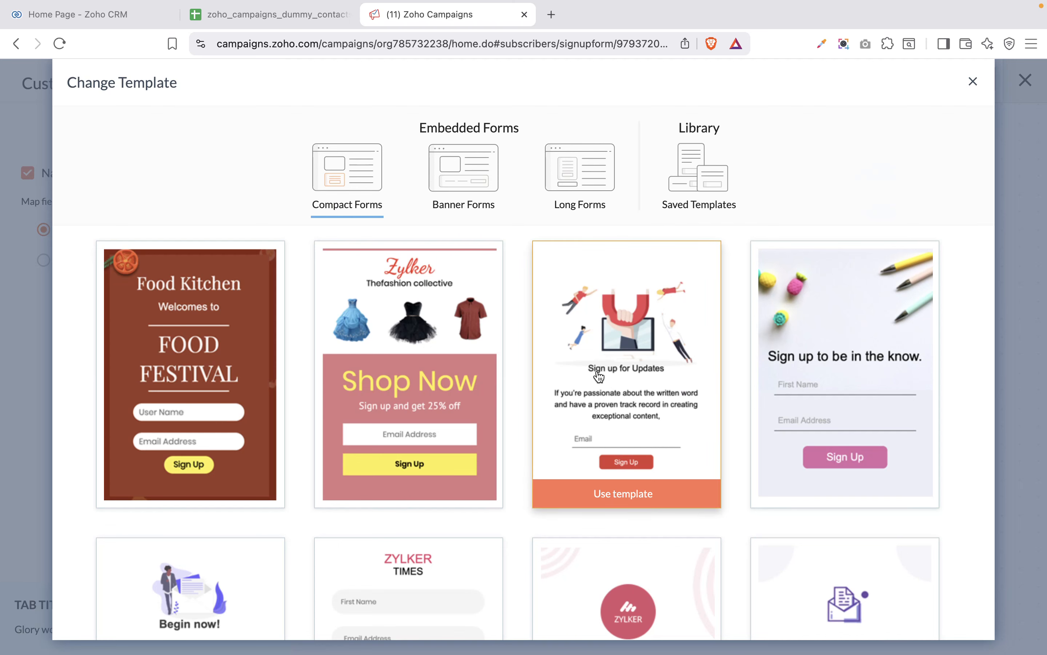
Replace the form's template with the light-blue "Join Our Newsletter" long embedded form, accepting the loss of earlier customizations
scroll(596, 461, "down", 10)
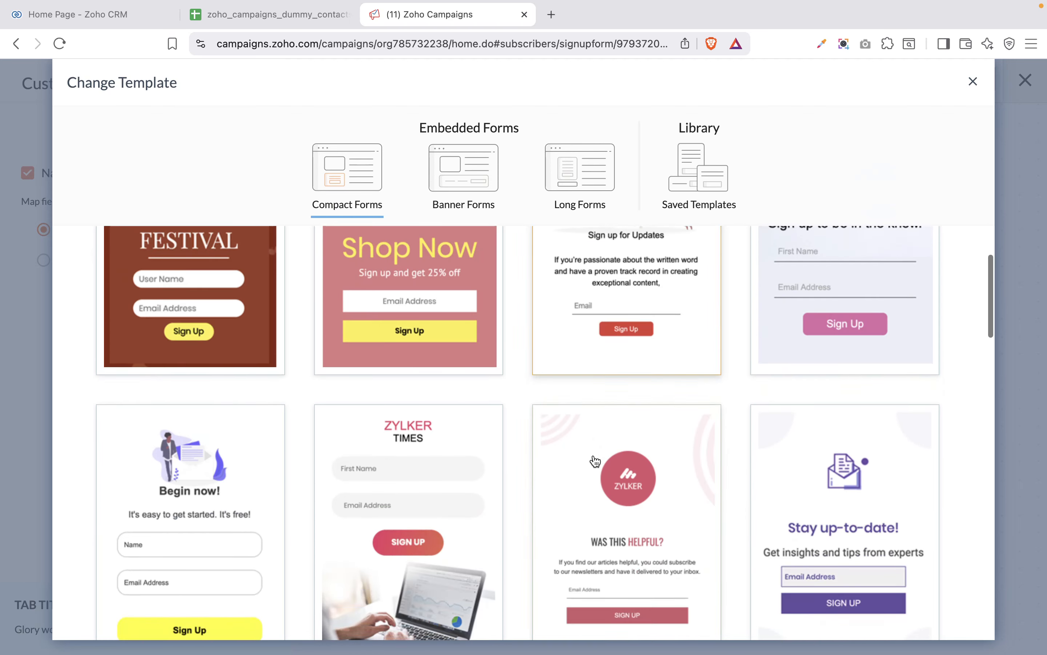
scroll(596, 461, "down", 4)
scroll(595, 461, "up", 4)
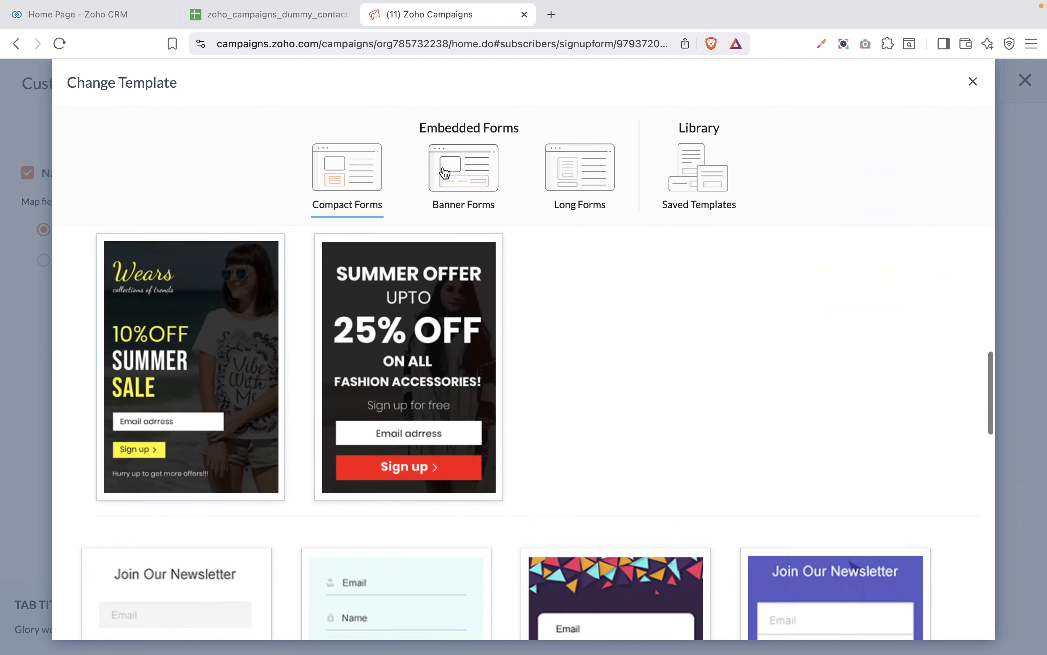
left_click(471, 175)
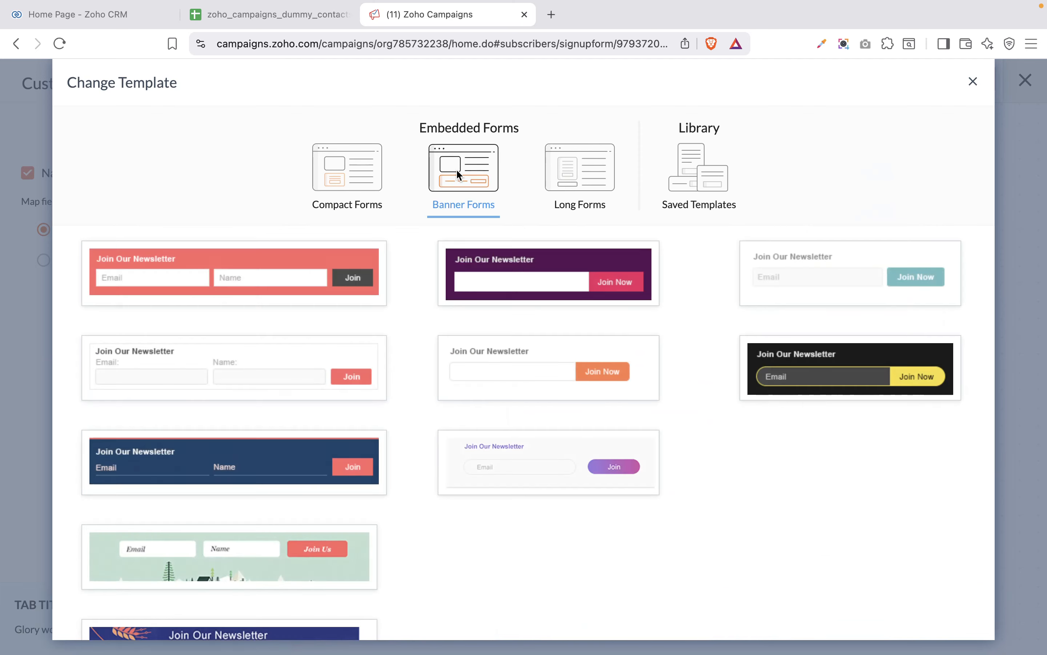
left_click(594, 191)
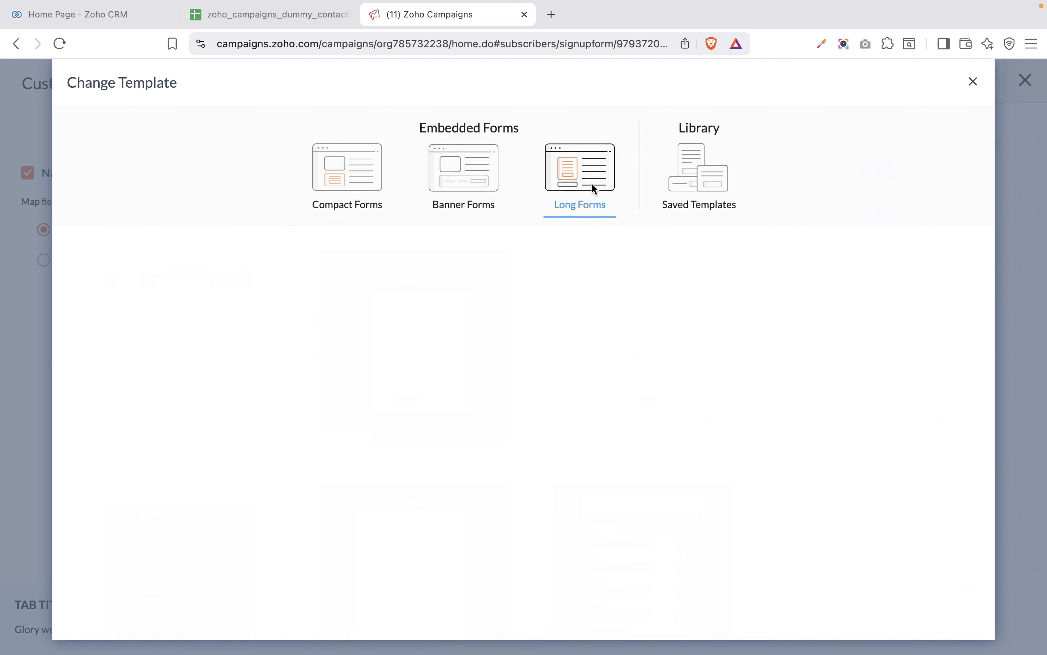
mouse_move(195, 418)
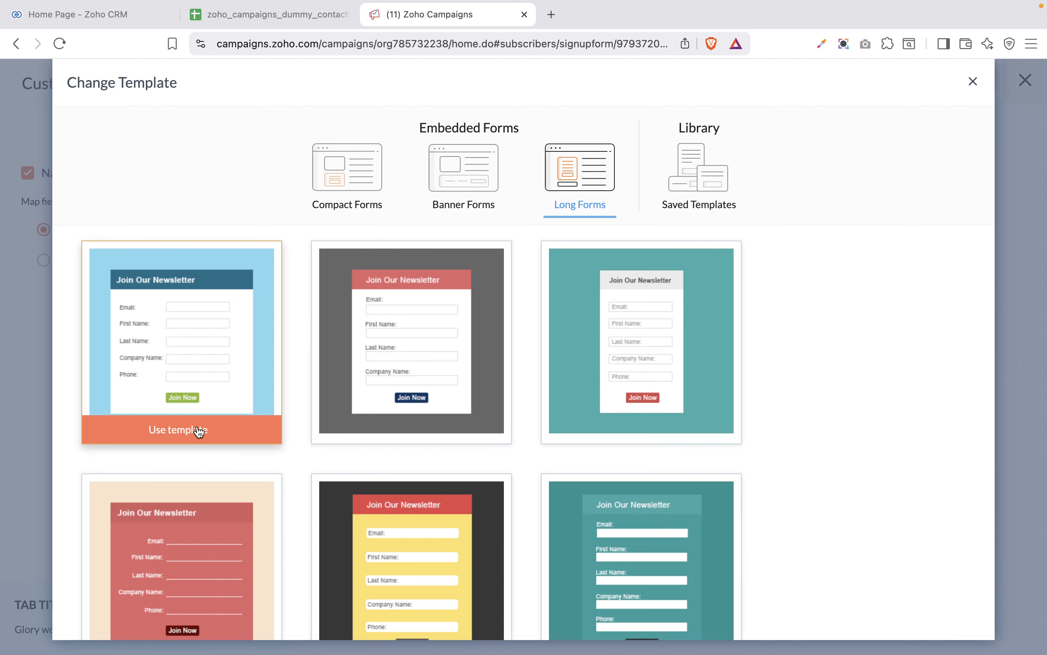
left_click(198, 428)
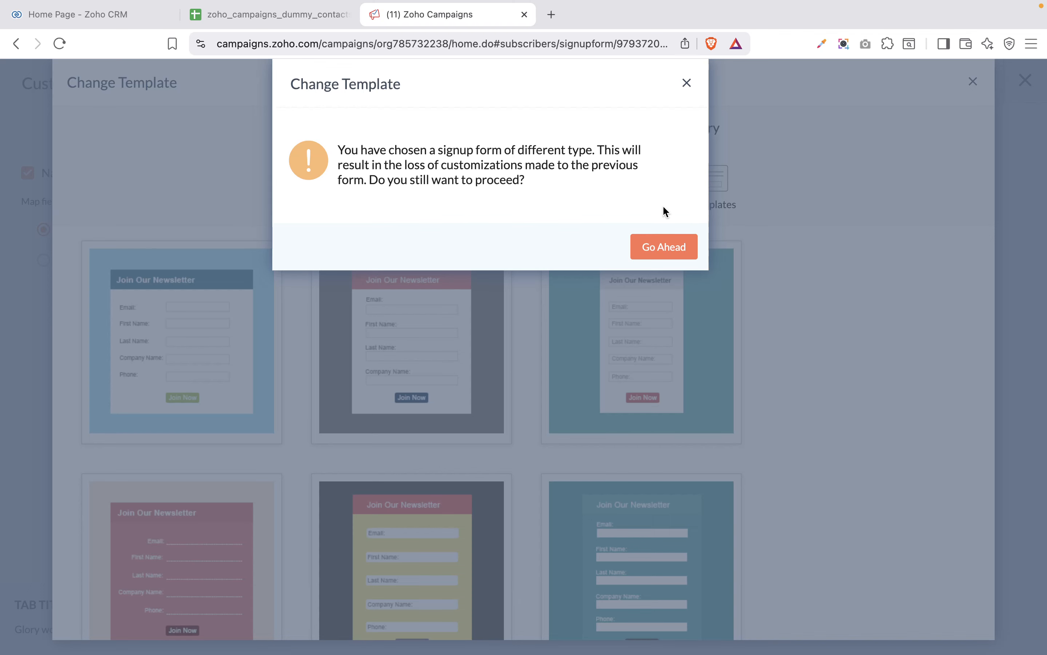
left_click(661, 249)
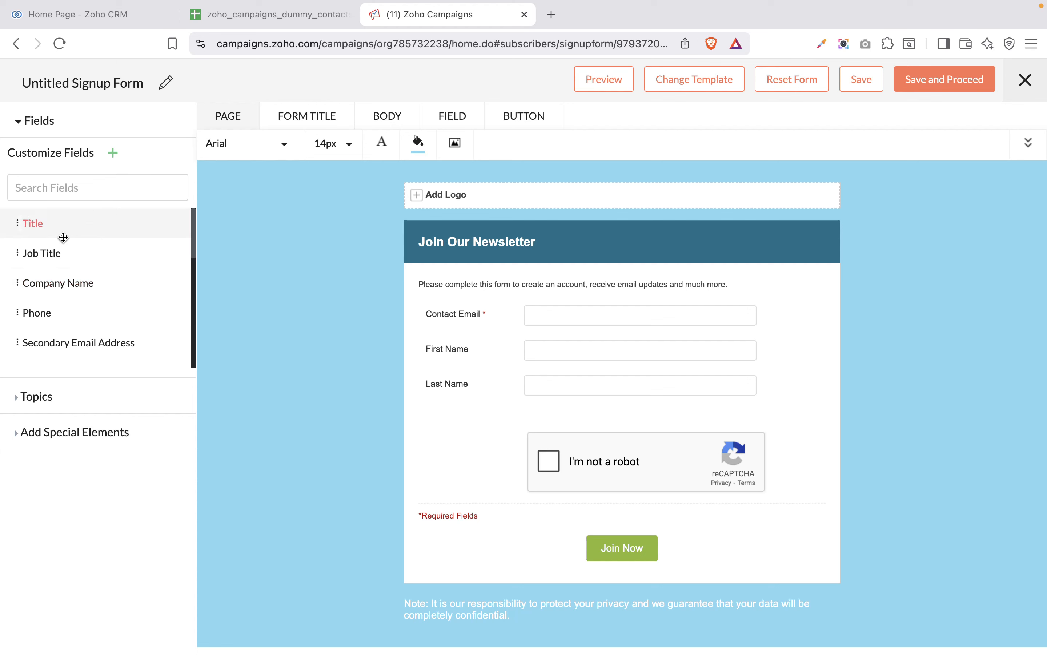
Add a Job Title field below Last Name with its default properties, and check the Contact Email field's properties without changing them
left_click_drag(62, 257, 534, 425)
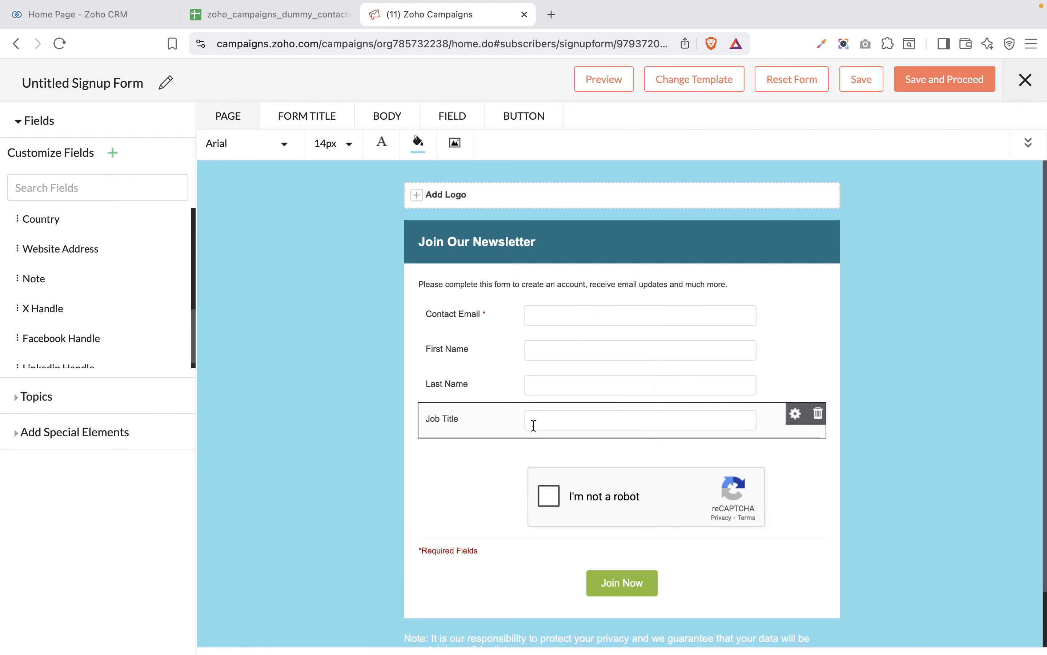
left_click(533, 425)
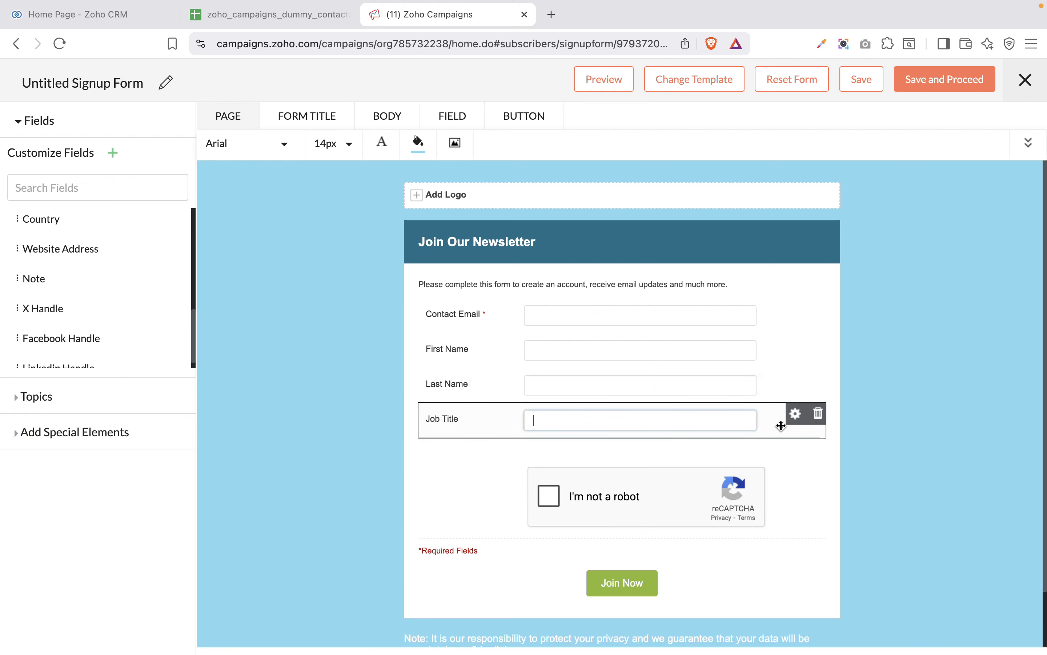
left_click(797, 417)
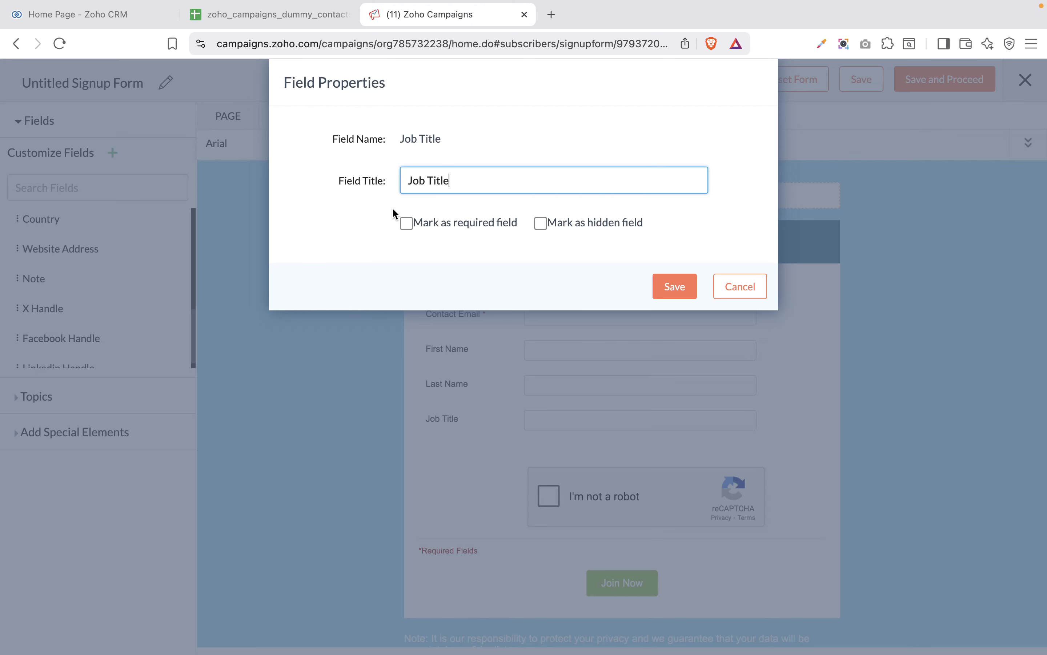
left_click(690, 298)
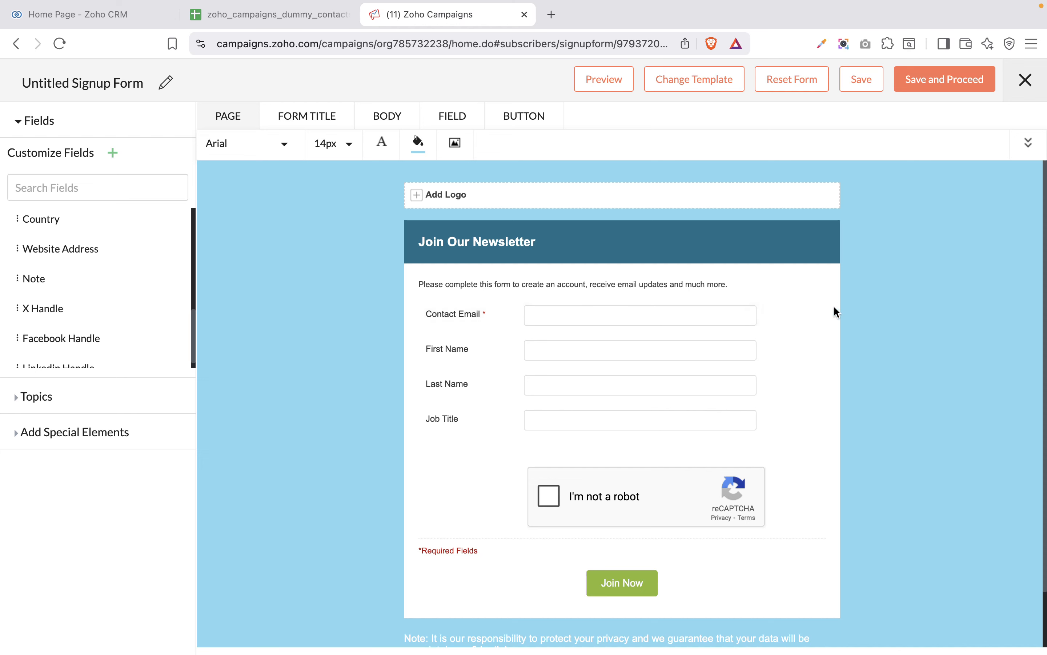
left_click(817, 317)
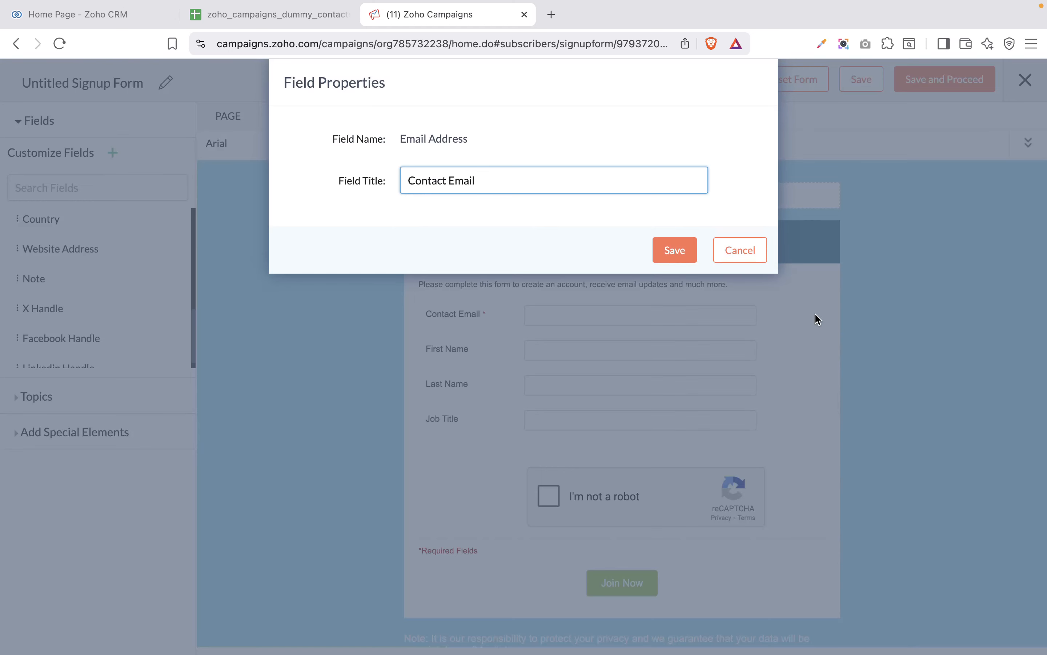
left_click(741, 250)
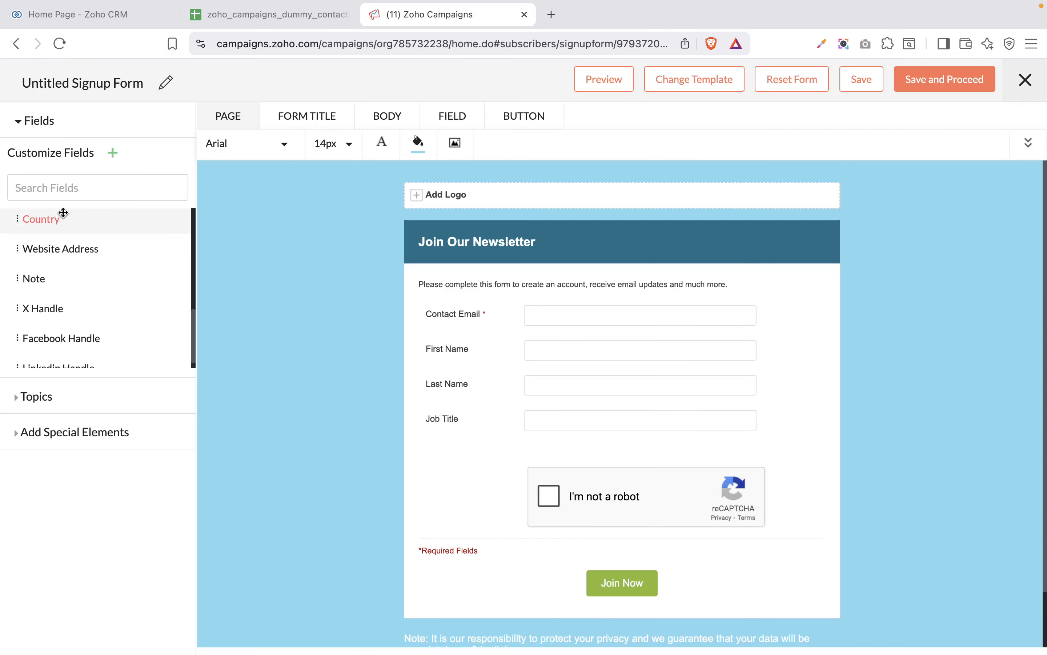
Add a Mobile field below Job Title and save its field properties with the default title
scroll(87, 303, "down", 1)
scroll(87, 303, "up", 2)
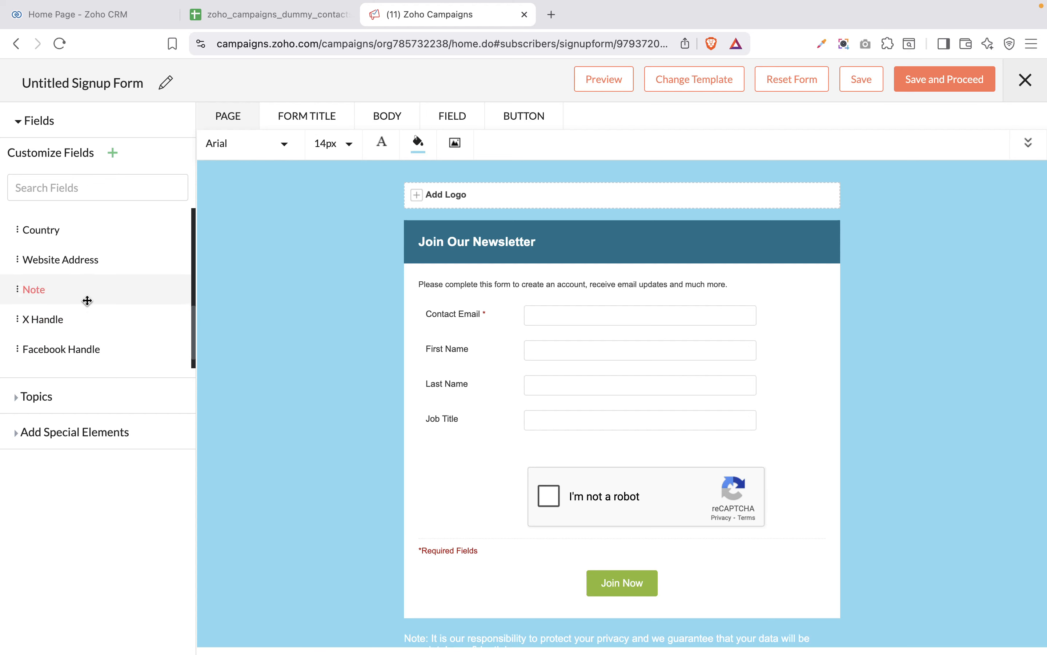
scroll(86, 300, "down", 1)
scroll(86, 301, "up", 3)
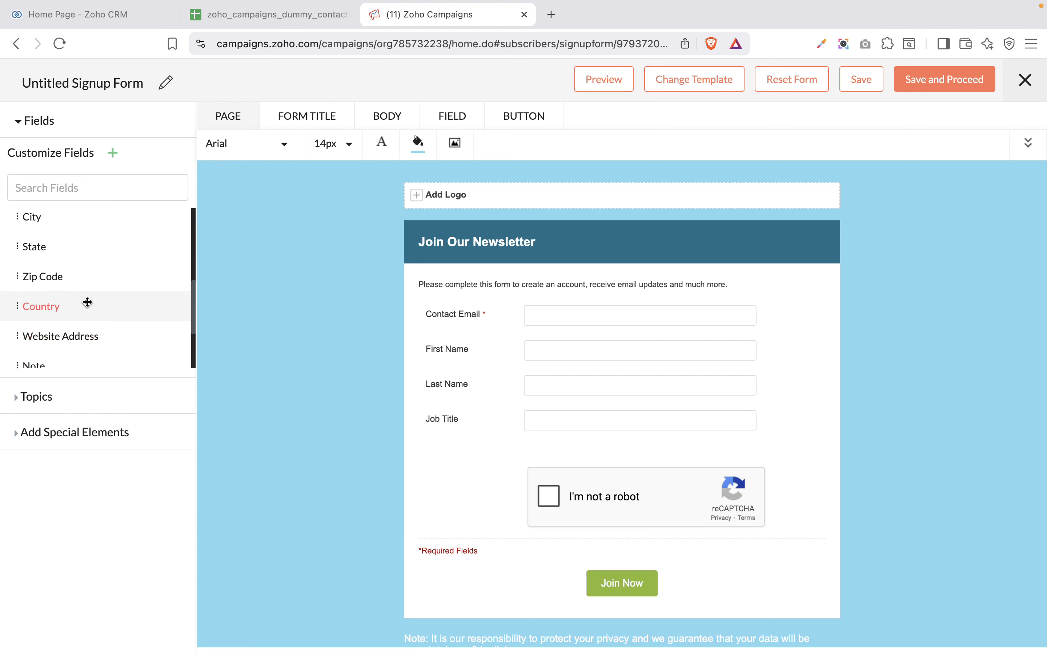
scroll(45, 314, "up", 2)
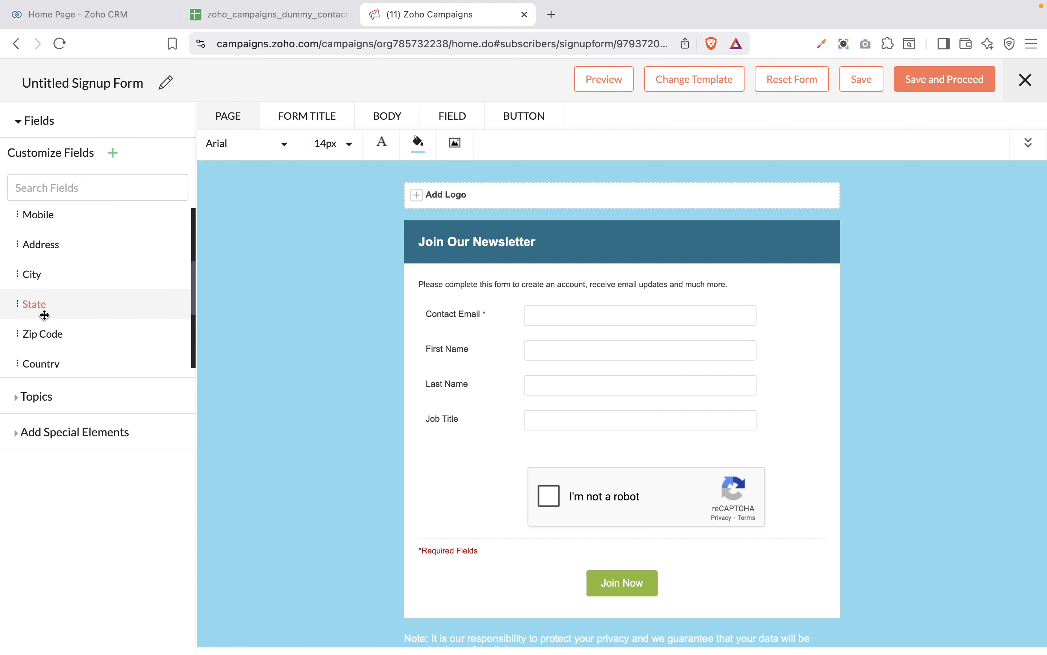
scroll(45, 315, "up", 3)
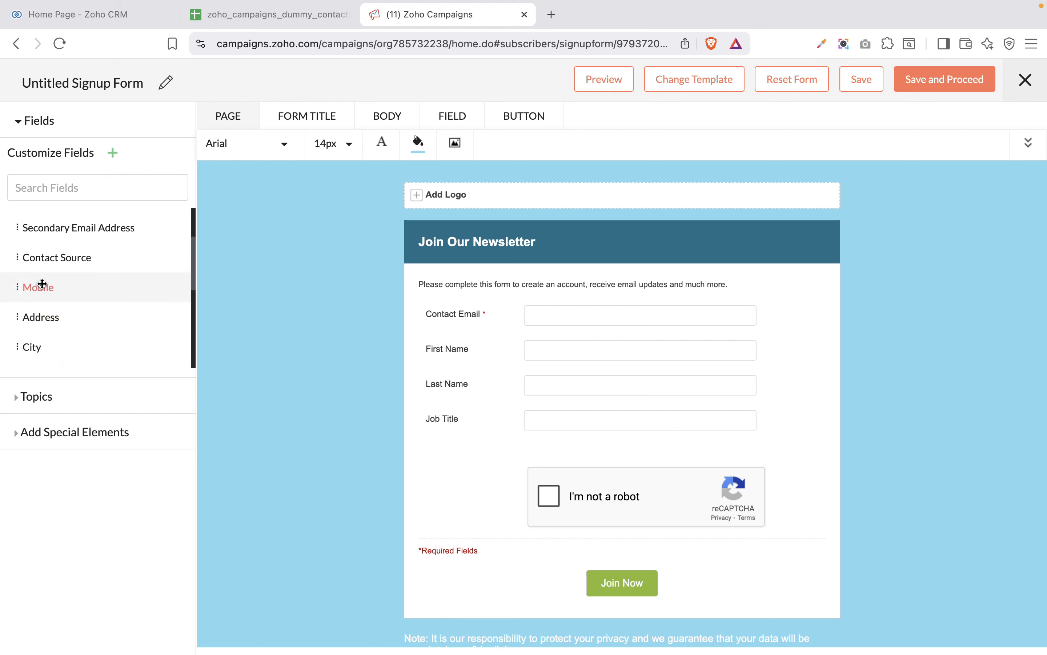
left_click_drag(42, 284, 553, 475)
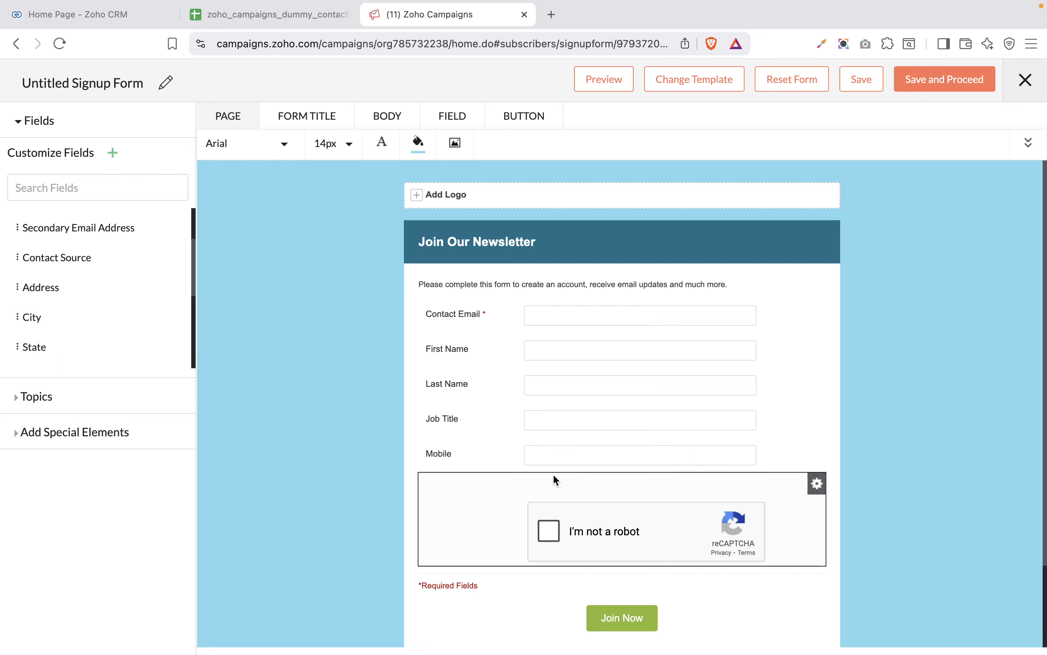
left_click(802, 455)
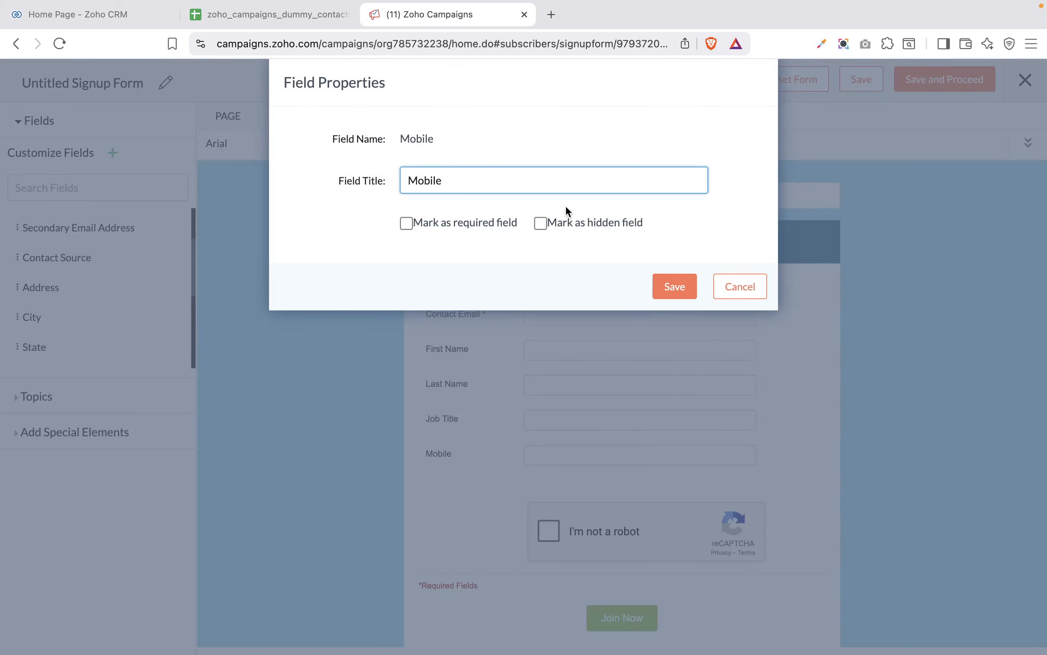
left_click(678, 288)
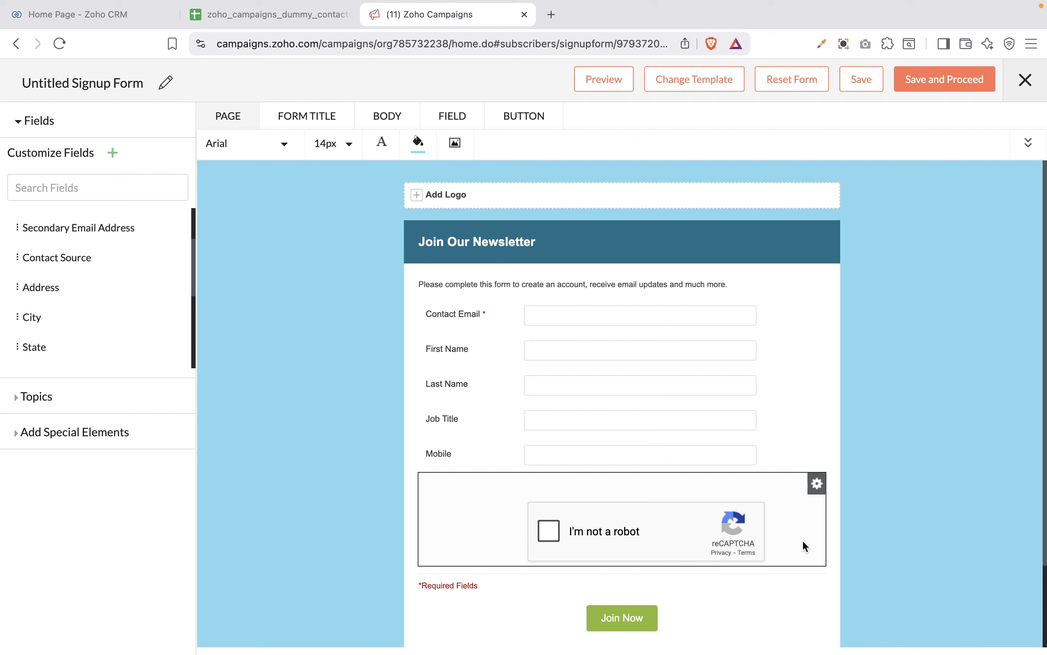
Add the Charity crest image from the image library as the form's logo
left_click(444, 197)
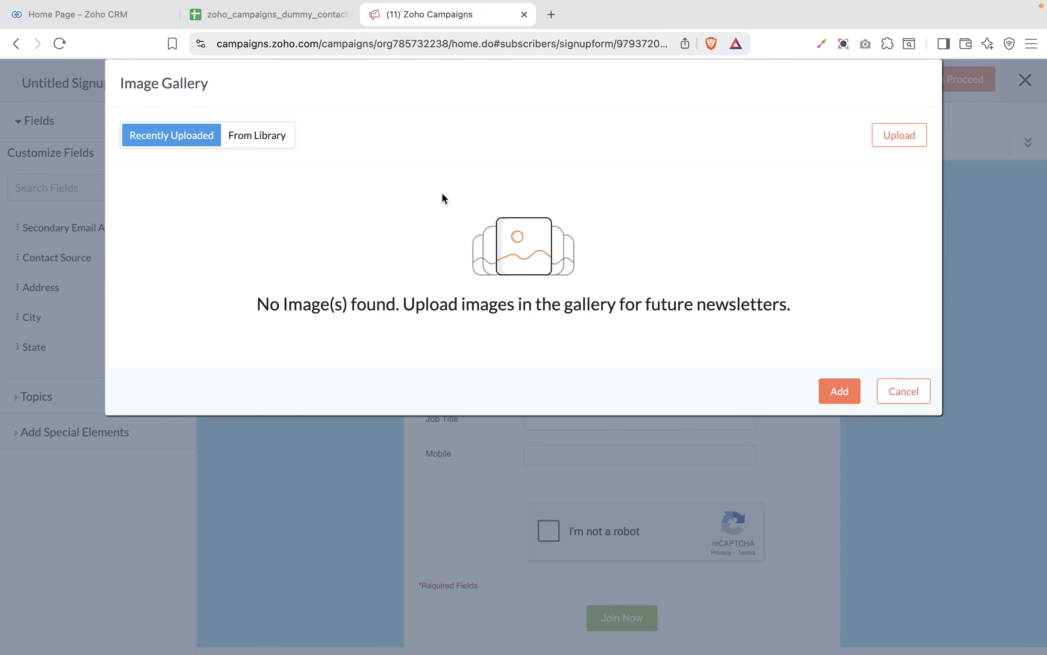
left_click(277, 139)
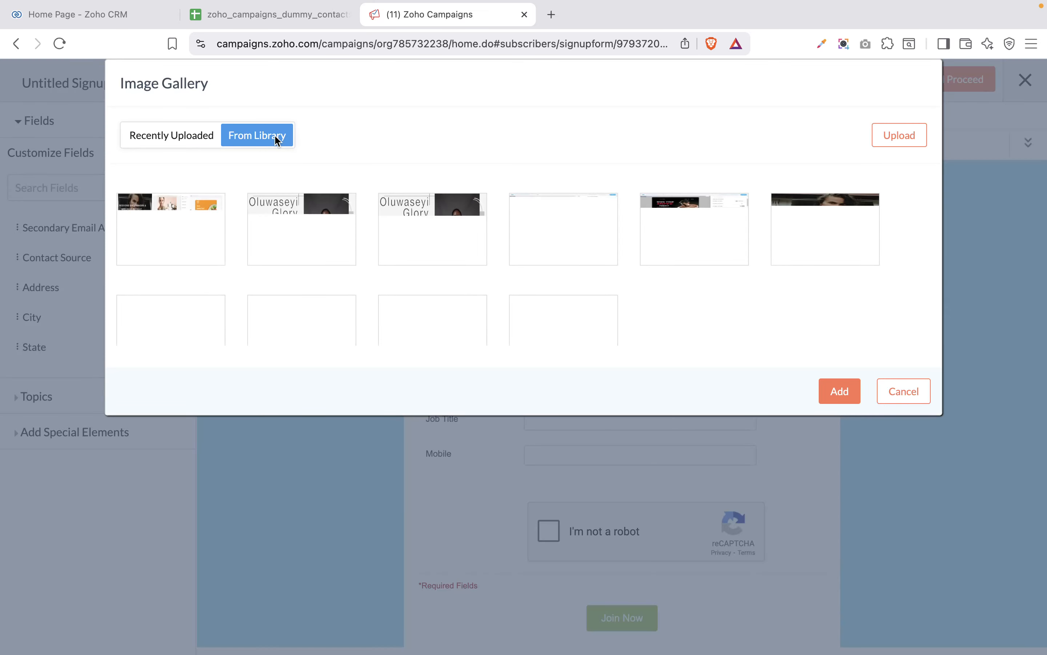
scroll(450, 286, "down", 1)
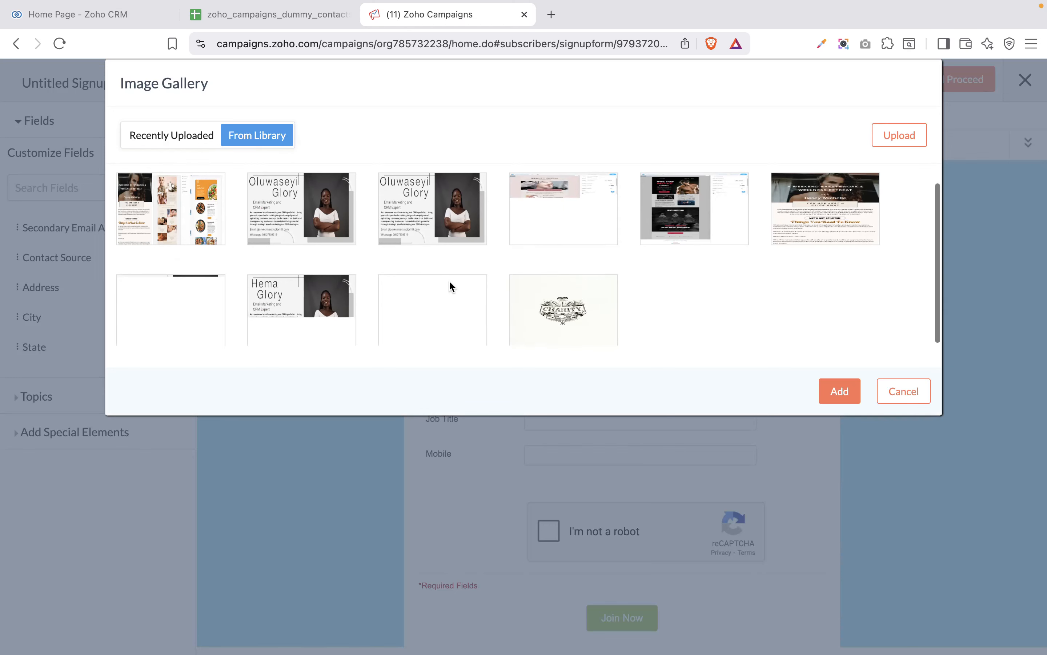
left_click(558, 309)
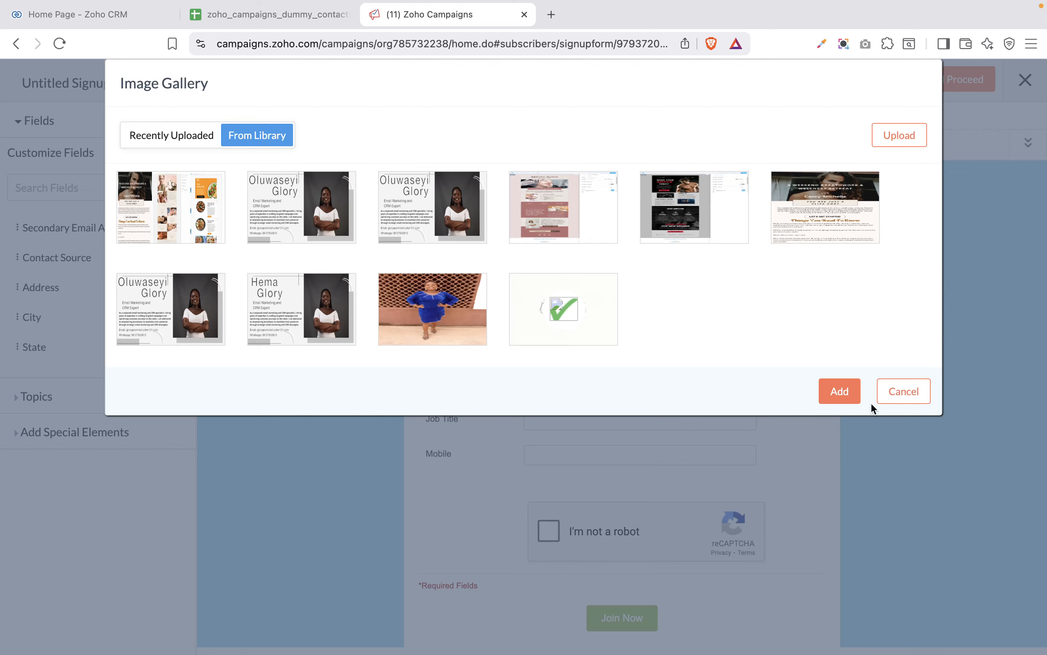
left_click(852, 392)
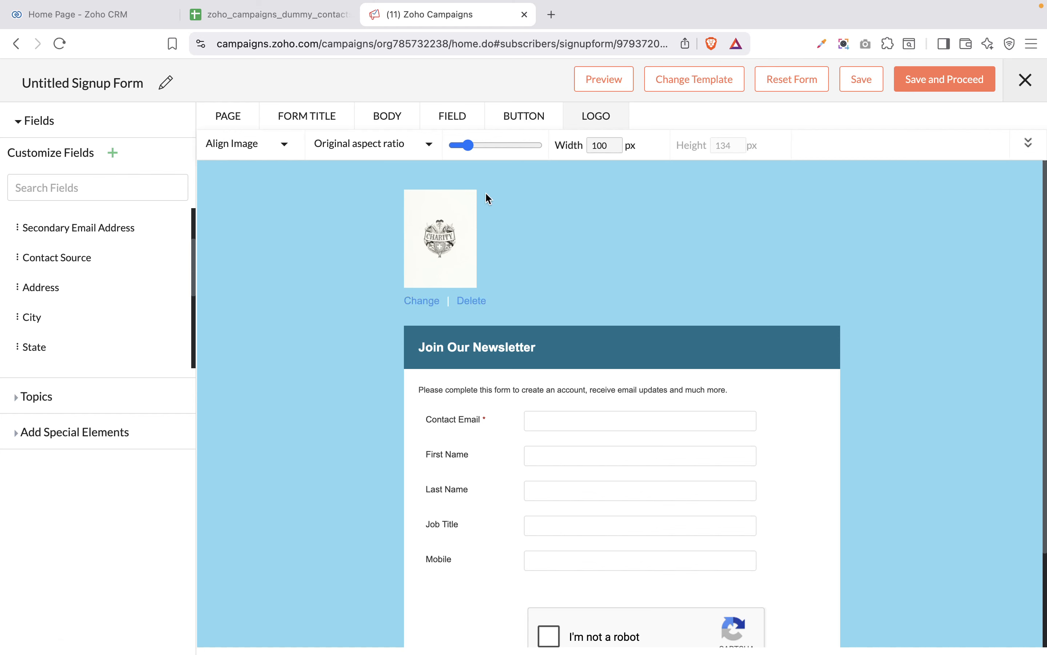
left_click_drag(468, 143, 498, 145)
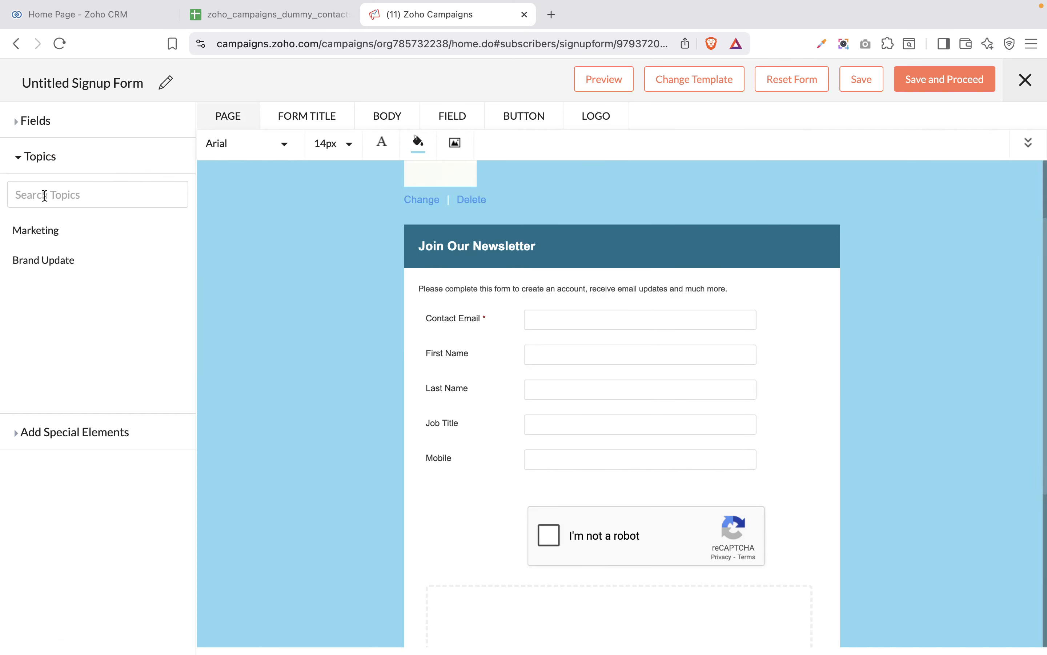
Add the Marketing and Brand Update topics to the topics area below the captcha
left_click(51, 123)
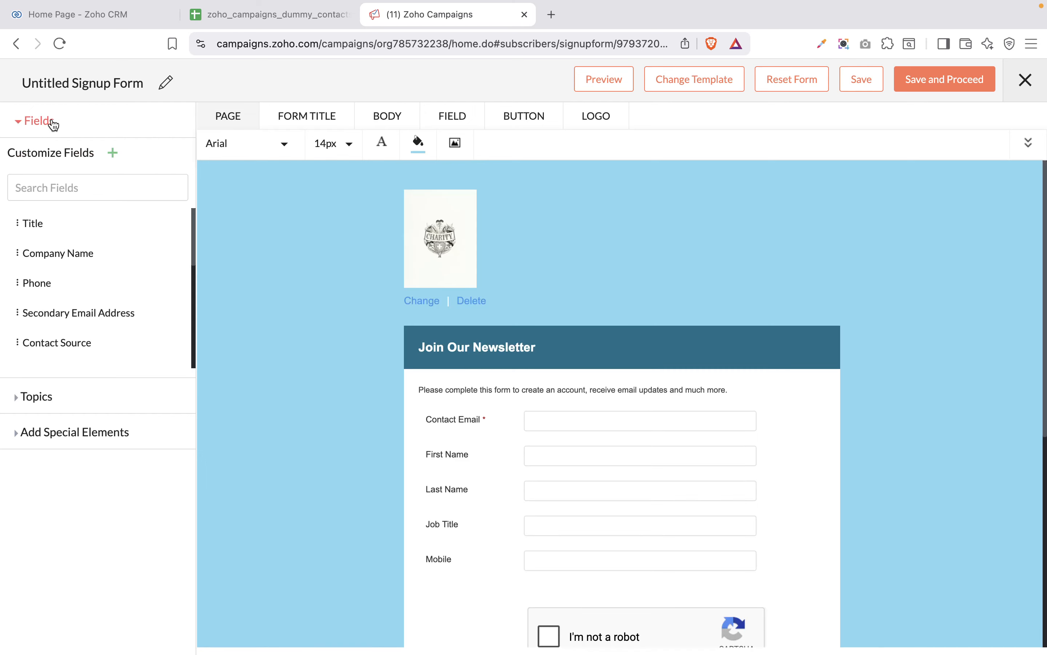
scroll(69, 283, "down", 2)
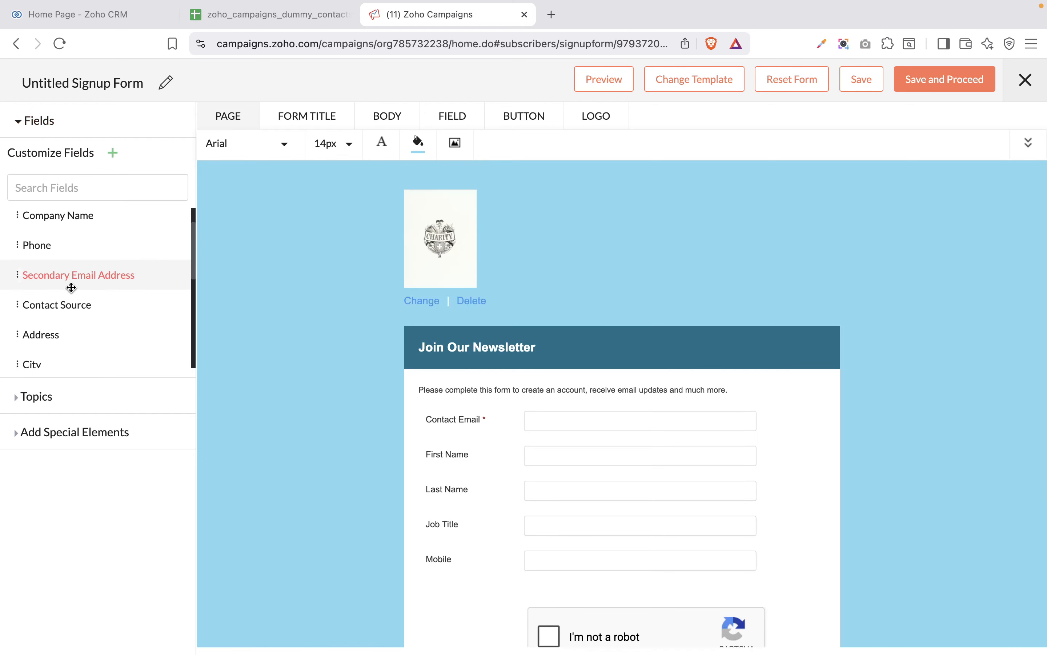
left_click(37, 397)
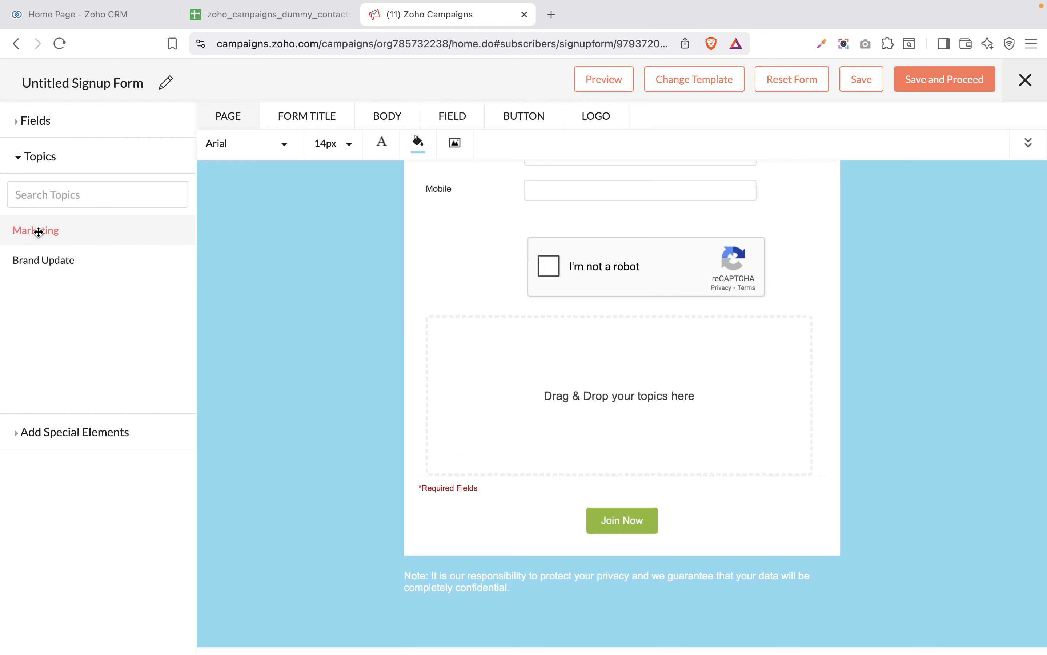
left_click_drag(37, 229, 574, 430)
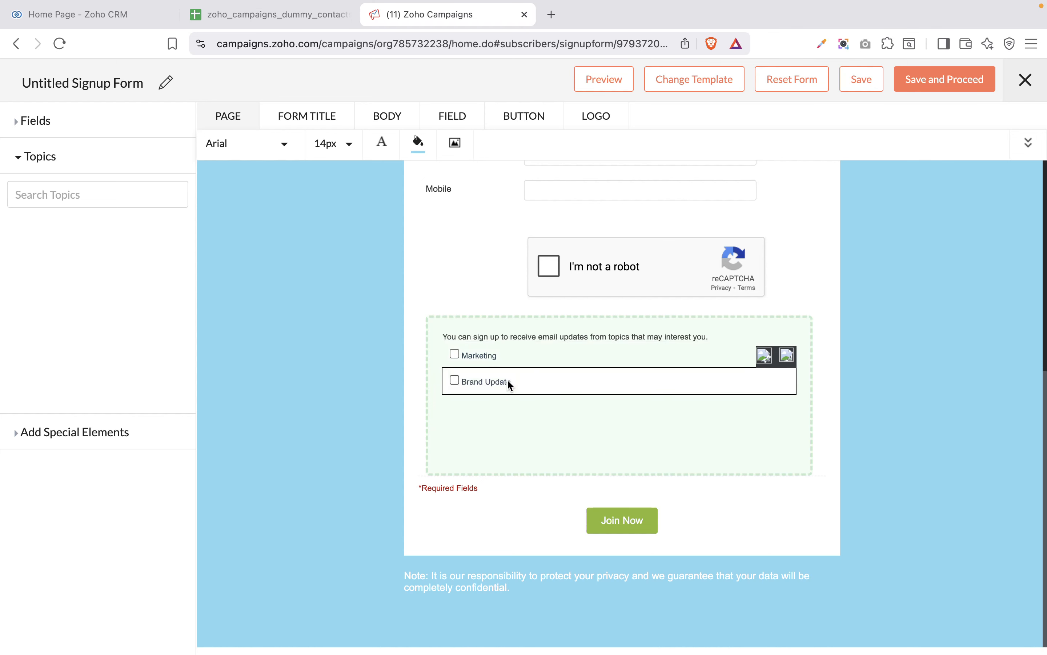
scroll(508, 381, "up", 1)
scroll(510, 385, "up", 5)
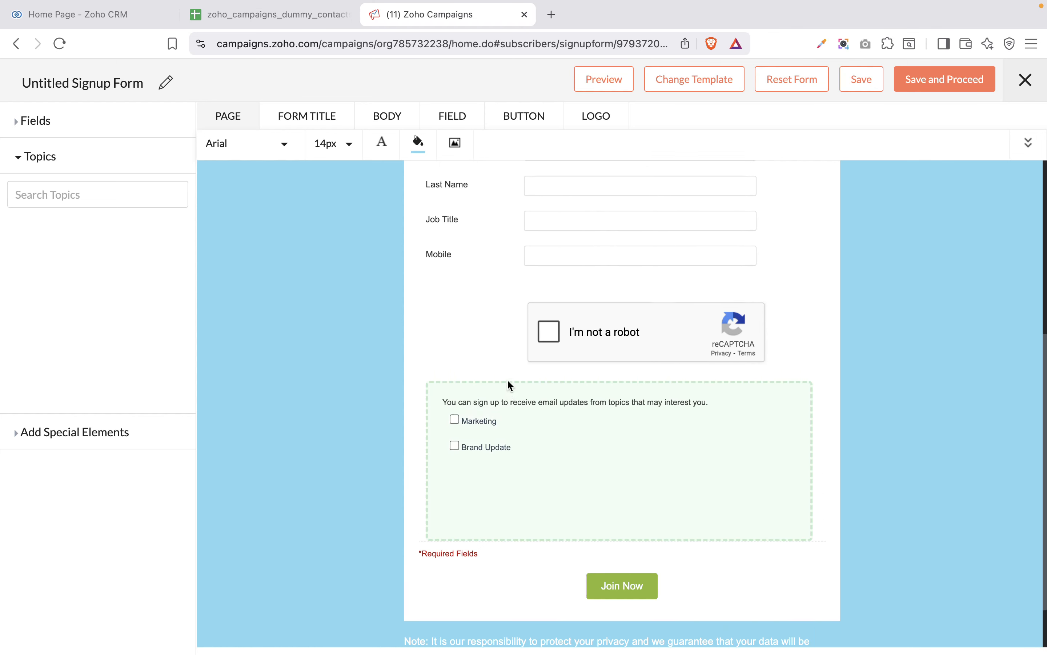
Try the Own reCAPTCHA option without adding any keys, and switch the captcha back to Zoho Campaigns' reCAPTCHA
left_click(30, 432)
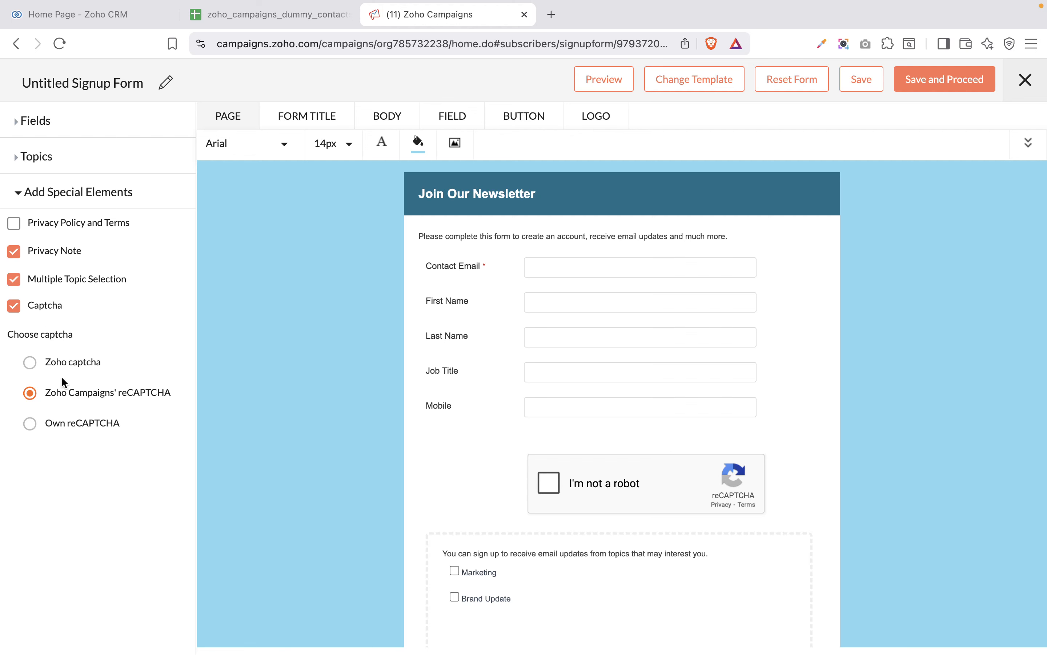
left_click(39, 423)
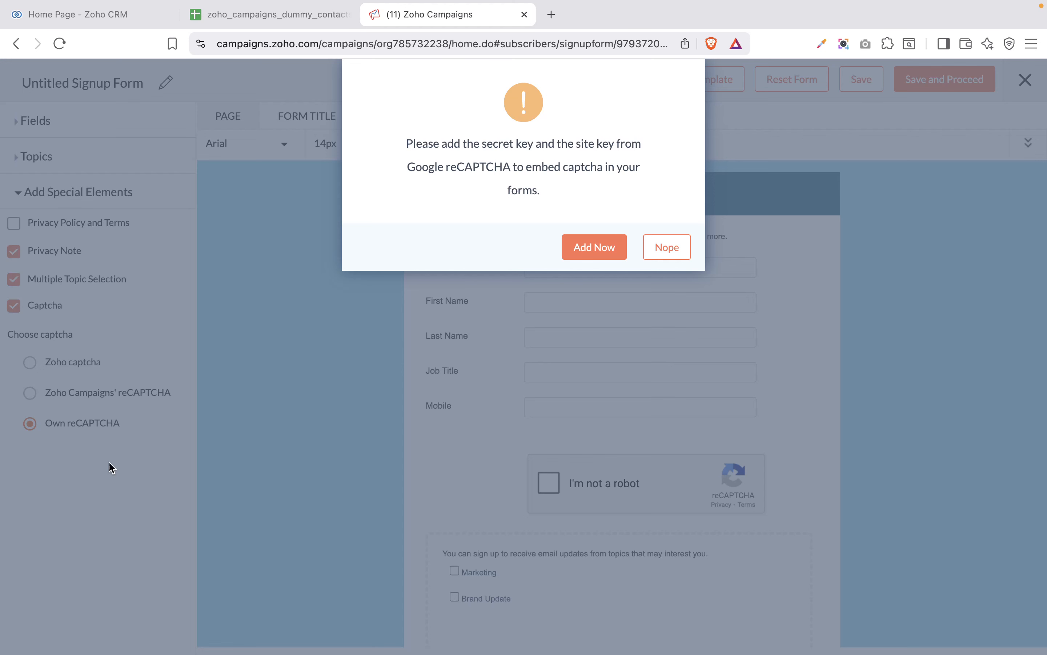
left_click(676, 260)
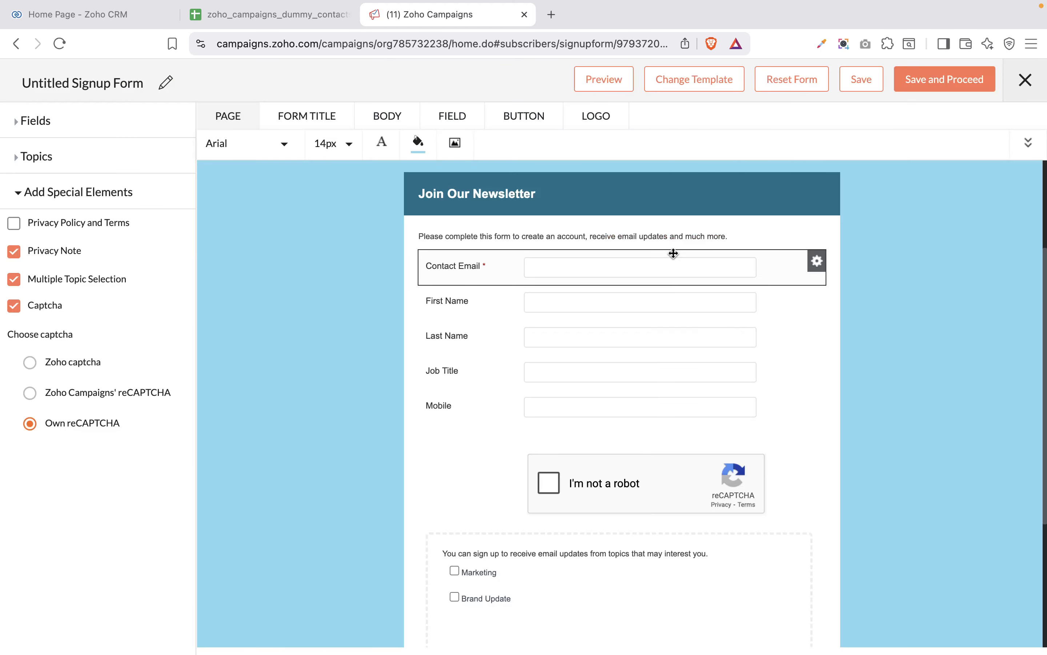
left_click(24, 397)
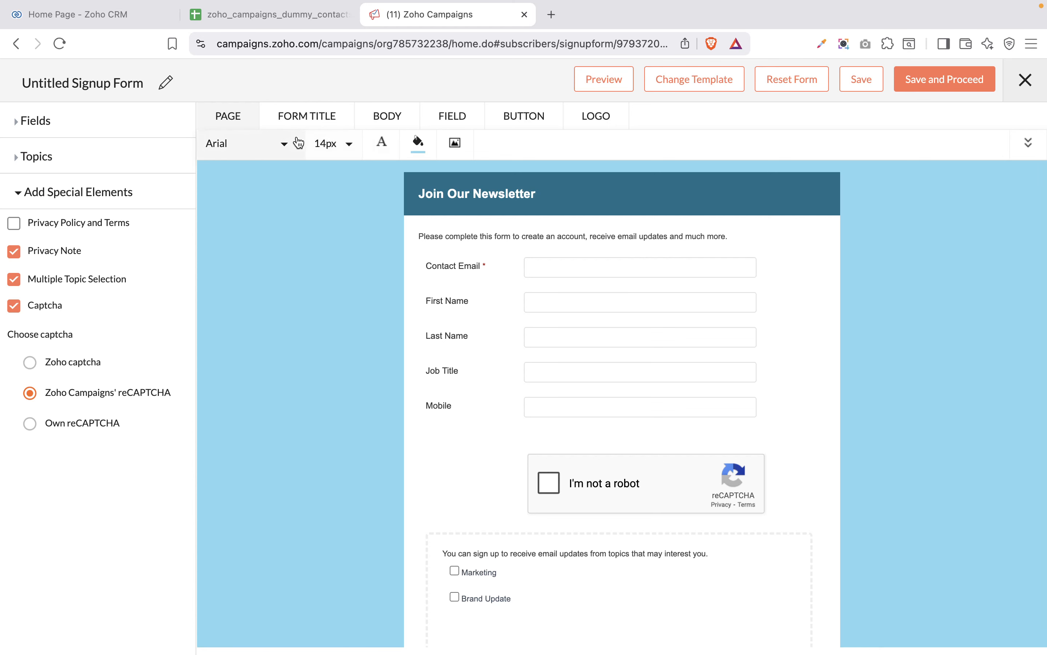
Set the page text to the Courier New font at size 18
left_click(281, 143)
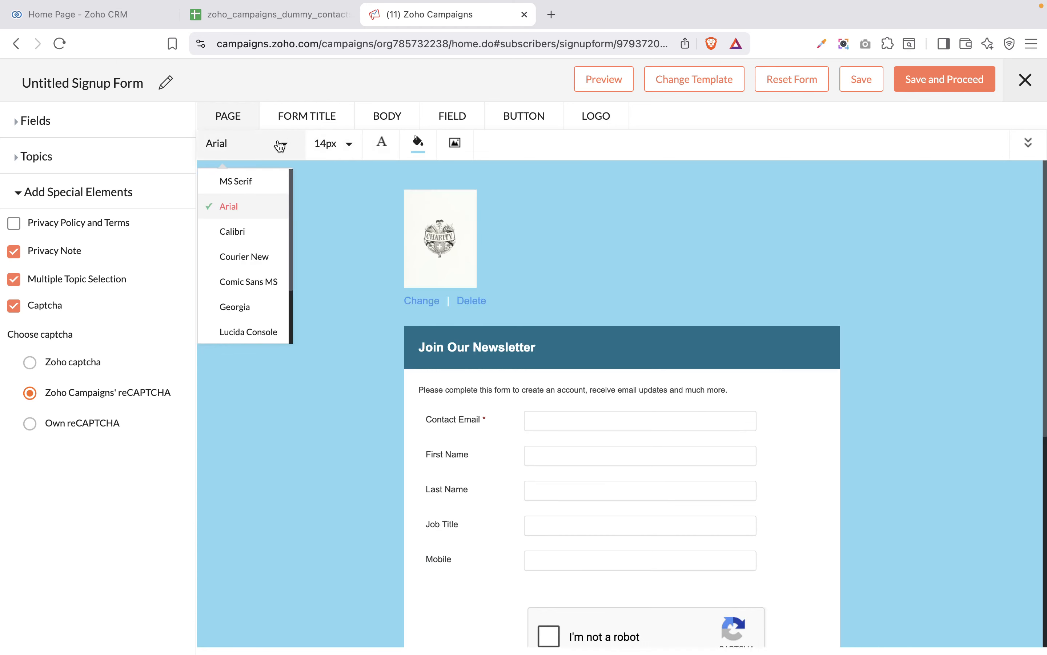
left_click(249, 258)
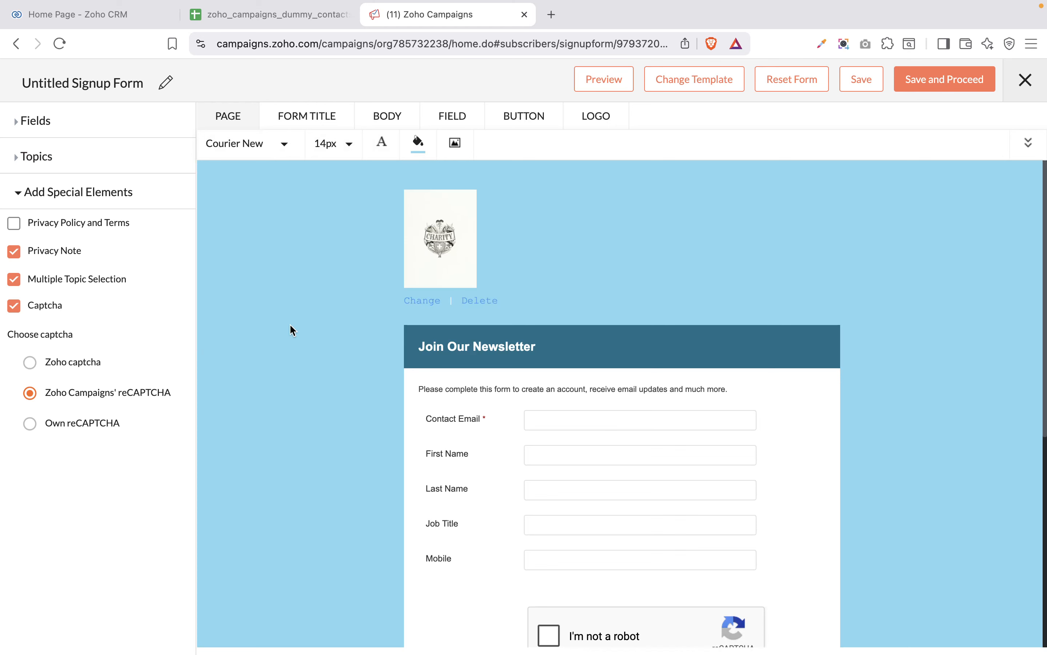
scroll(424, 439, "down", 2)
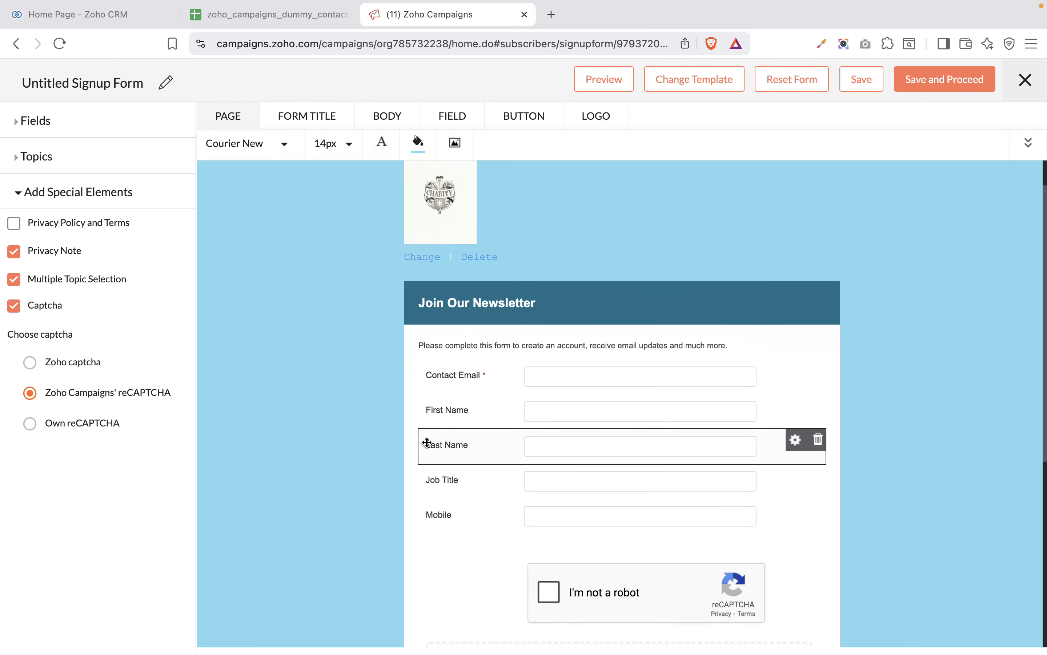
left_click(340, 143)
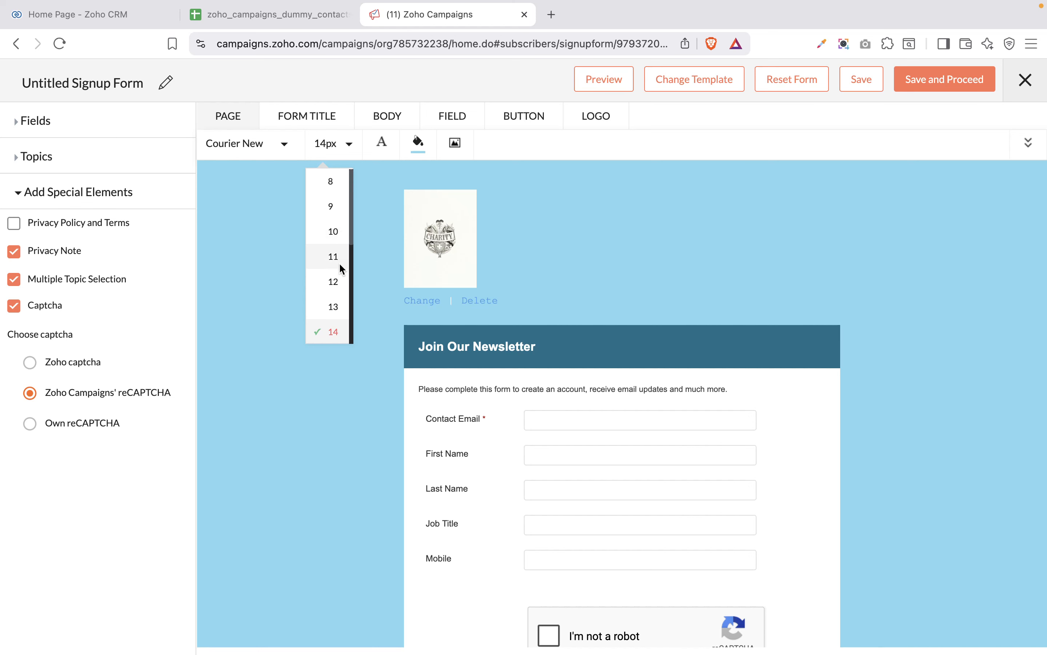
scroll(337, 298, "down", 2)
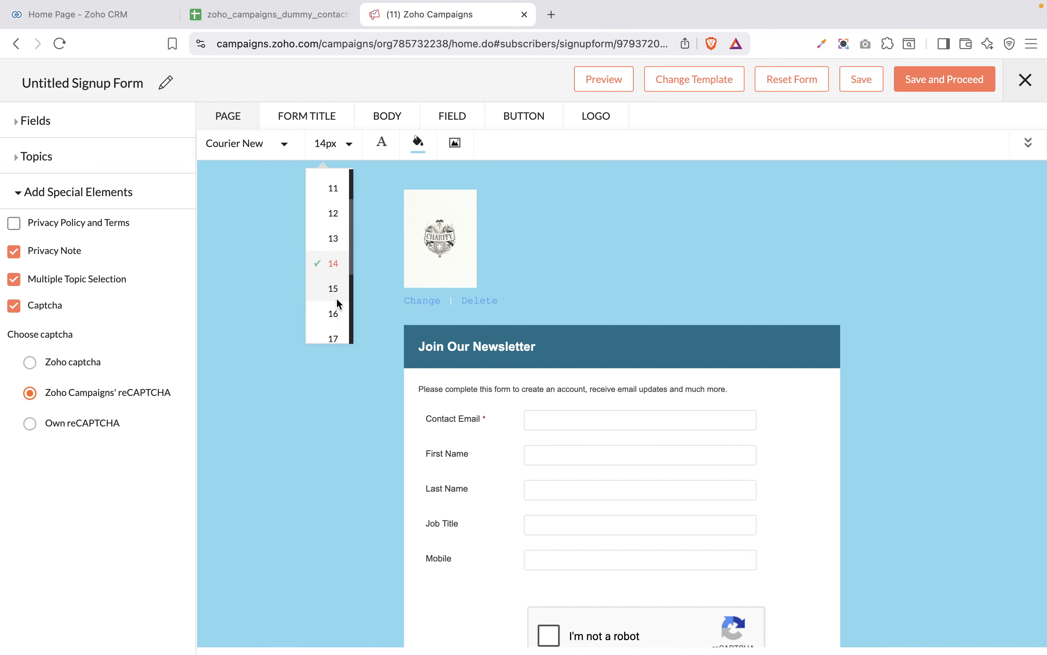
scroll(337, 302, "down", 2)
left_click(333, 312)
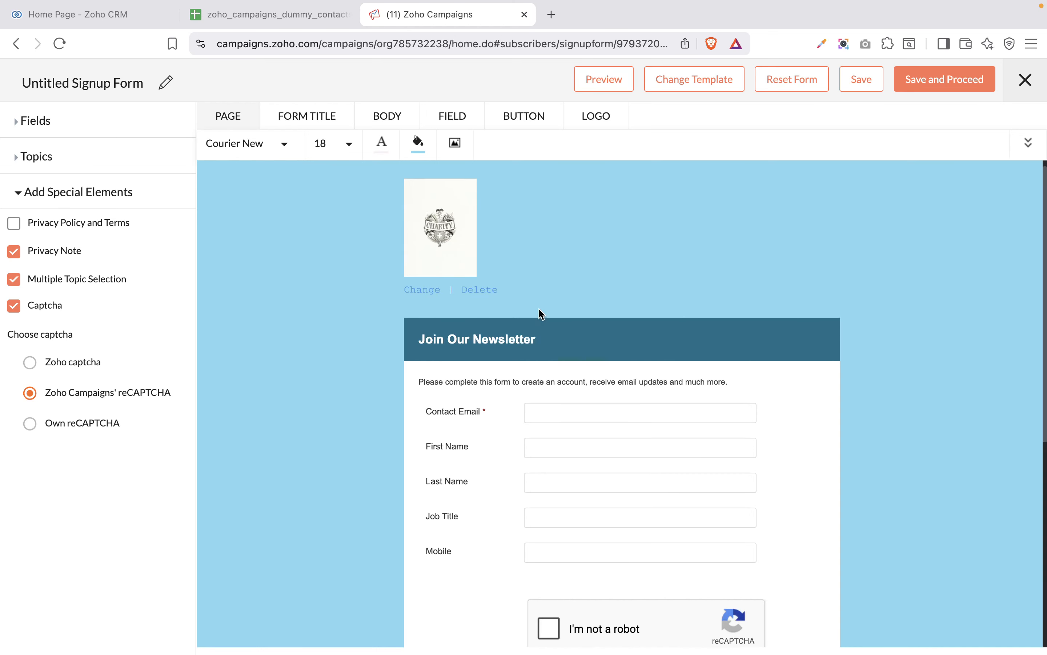
Try red, green and dark grey page backgrounds, and apply light grey (#dedede) as the background colour
left_click(420, 145)
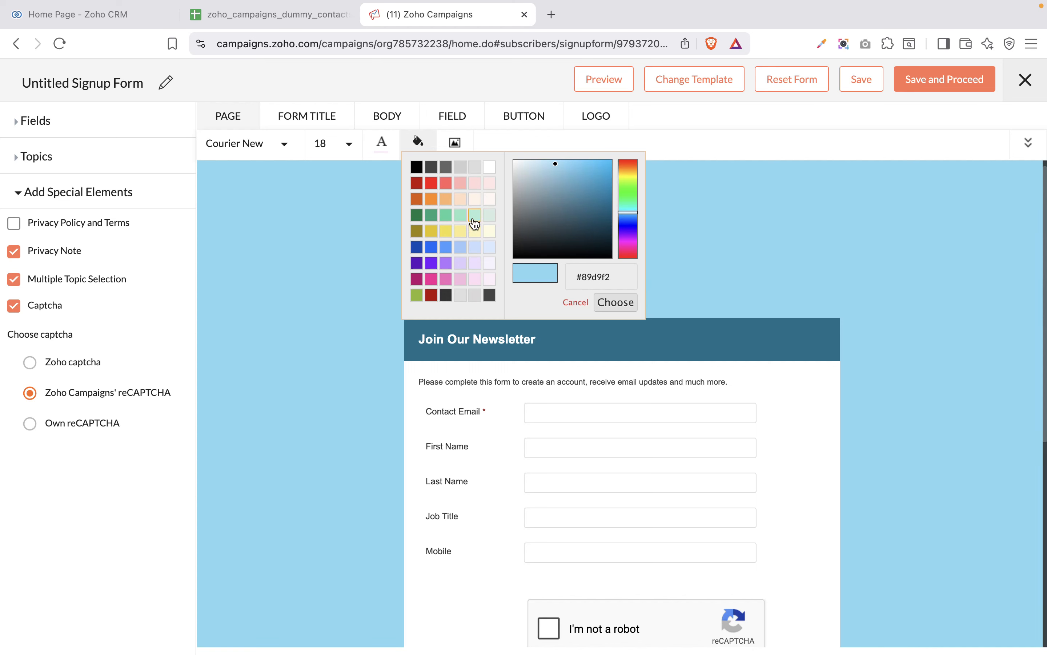
left_click(432, 184)
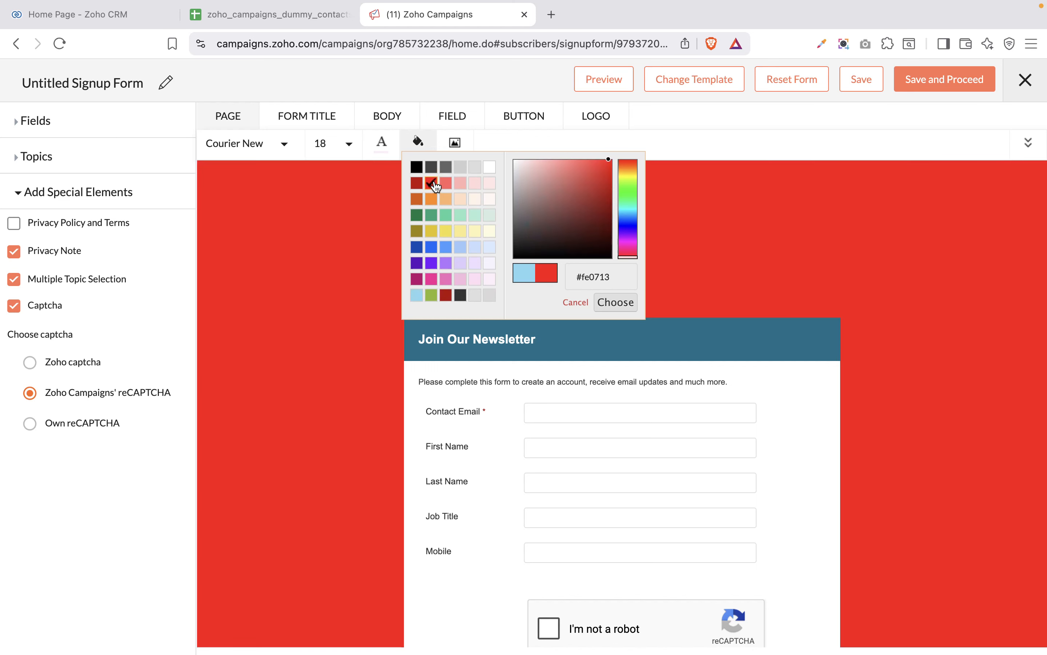
left_click(430, 219)
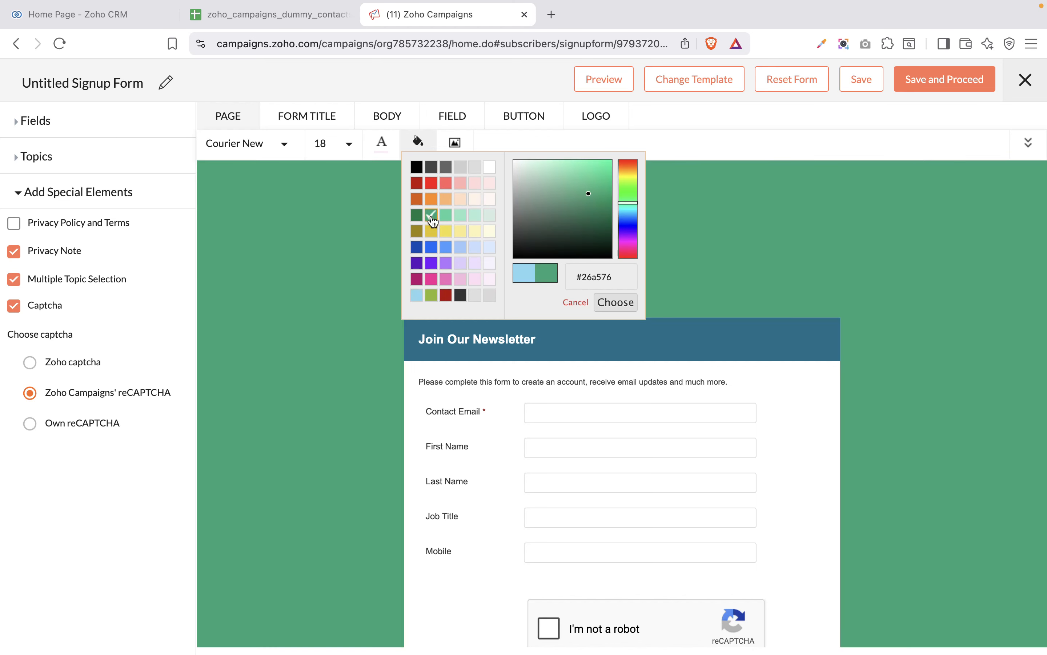
left_click(460, 298)
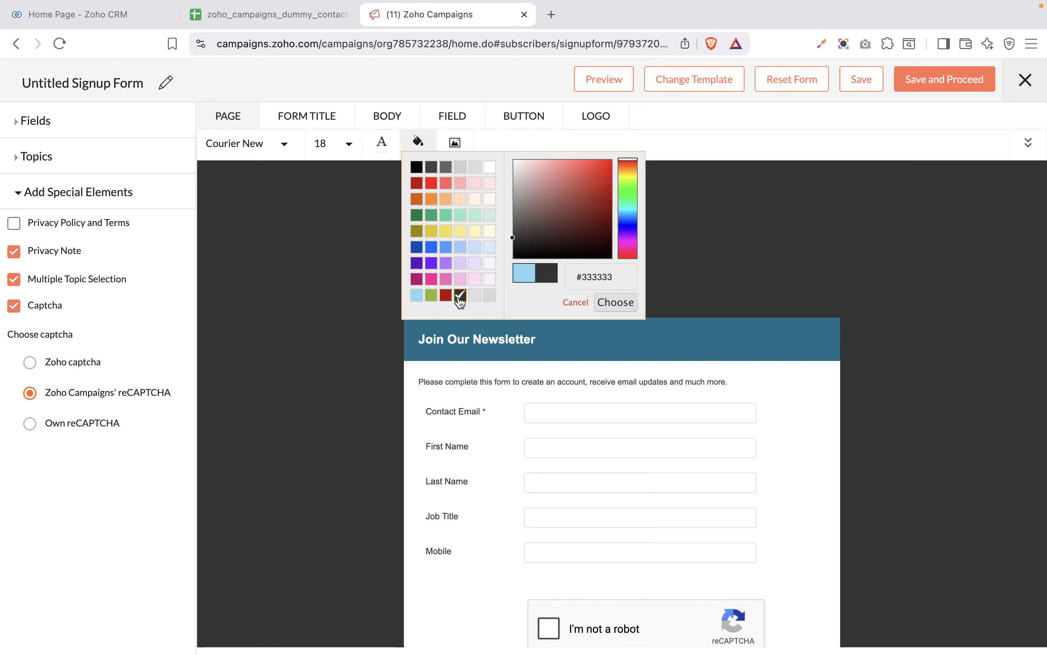
left_click(490, 296)
left_click(476, 298)
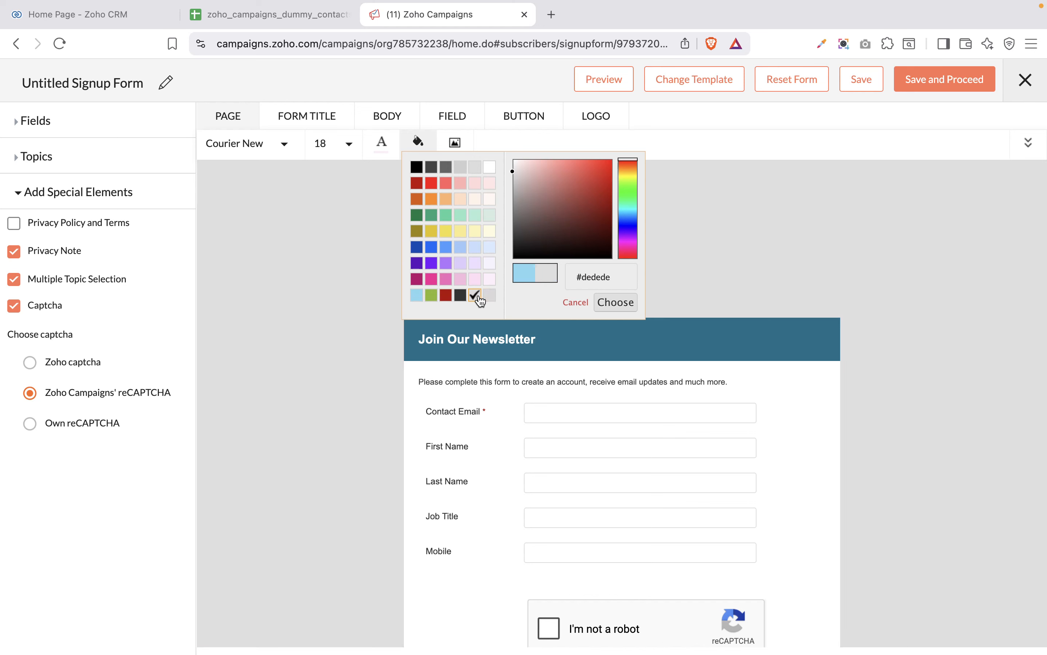
left_click(605, 303)
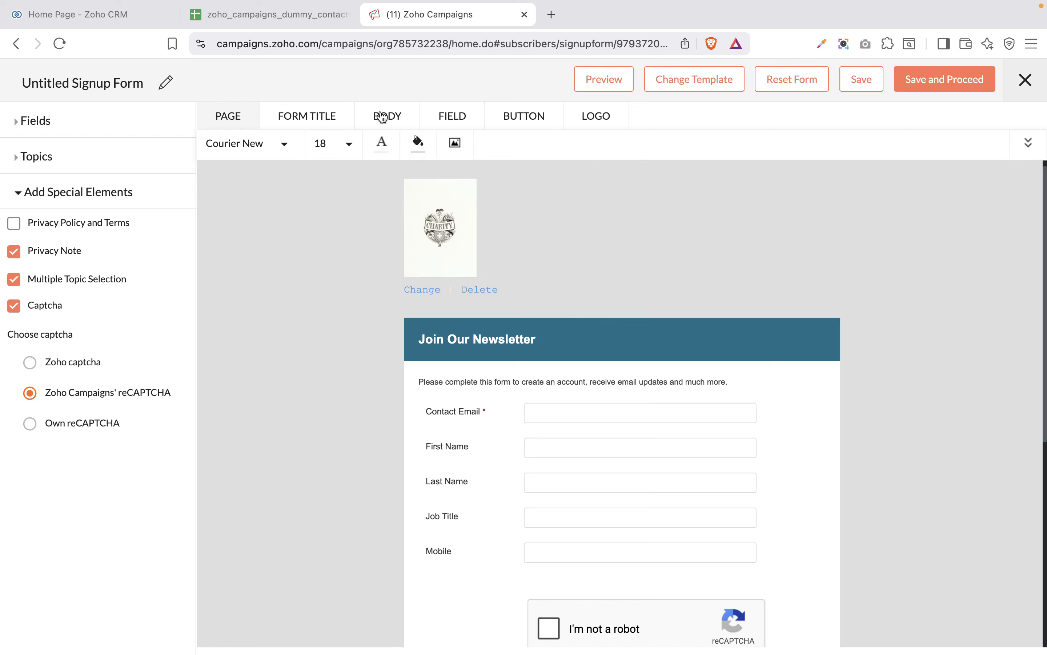
Use "Blue and Yellow Illustrated Digital Marketing Video (3).jpg" from Downloads as the page background image and examine how it looks behind the form
left_click(458, 141)
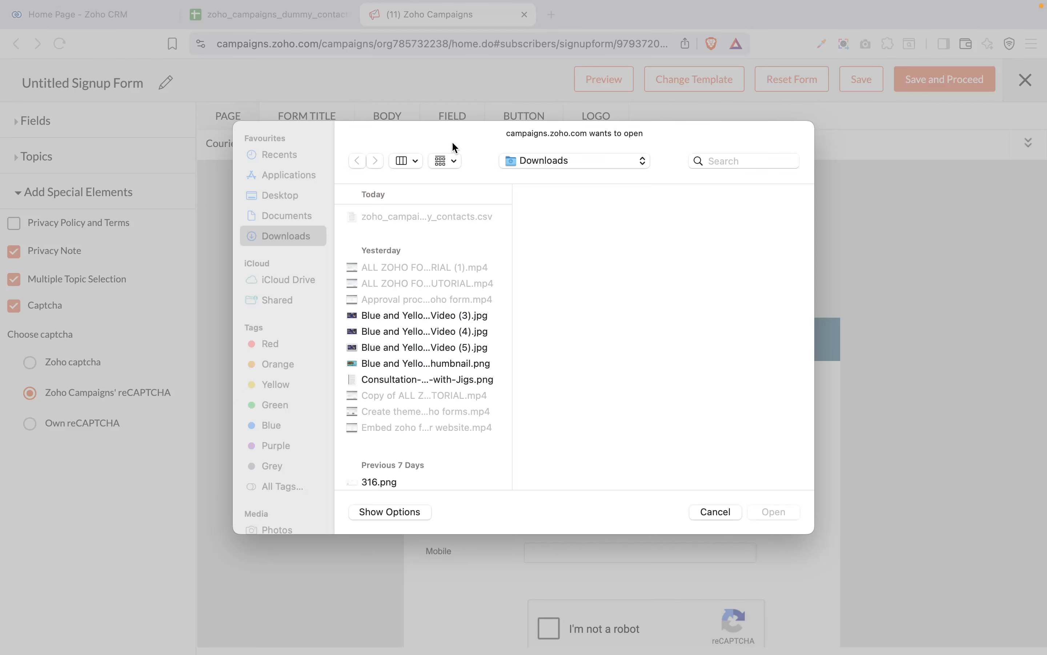
left_click(427, 322)
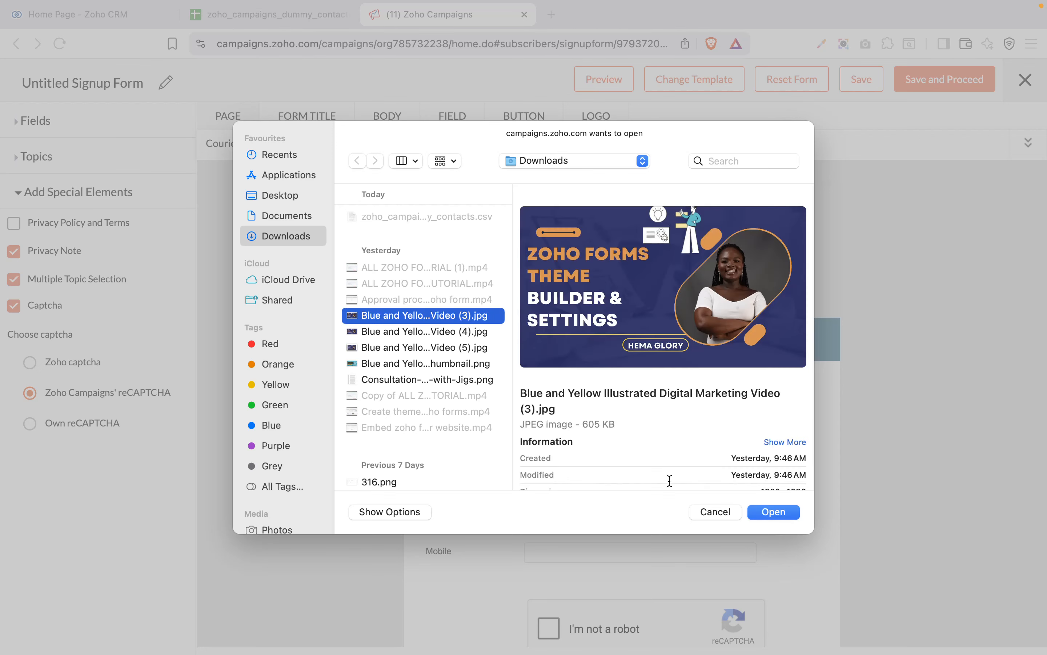
left_click(766, 515)
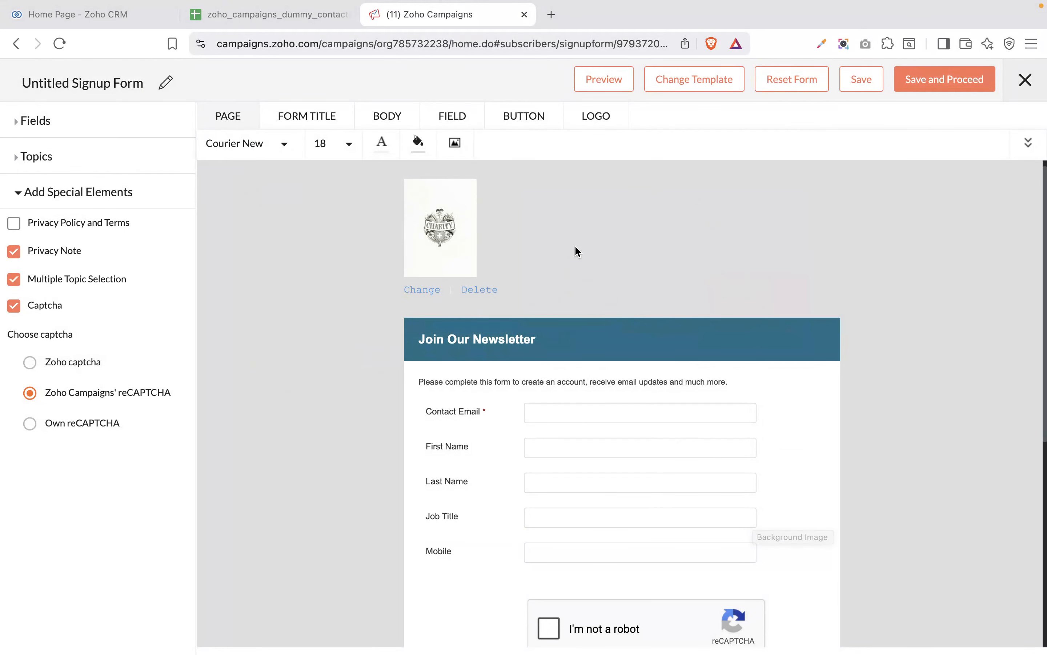
left_click(455, 143)
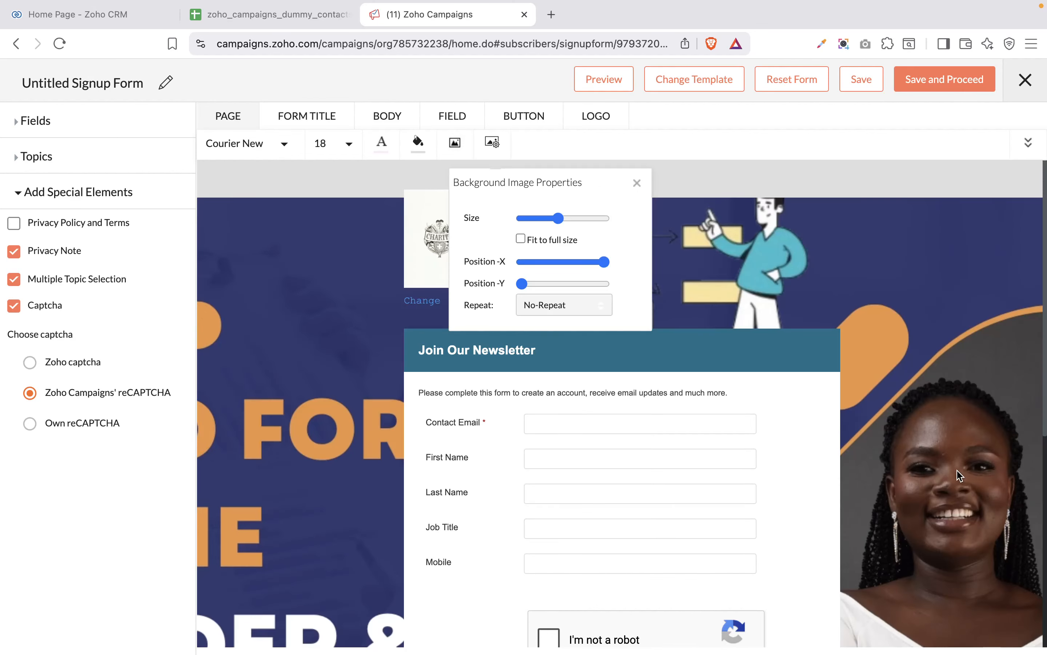
scroll(957, 471, "down", 3)
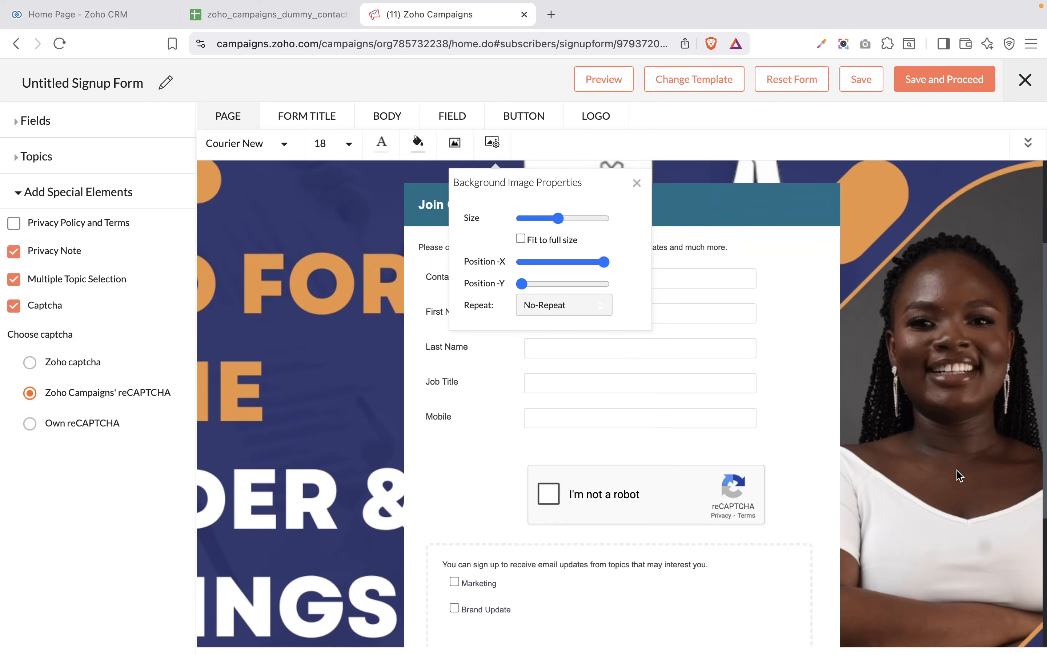
scroll(957, 475, "up", 3)
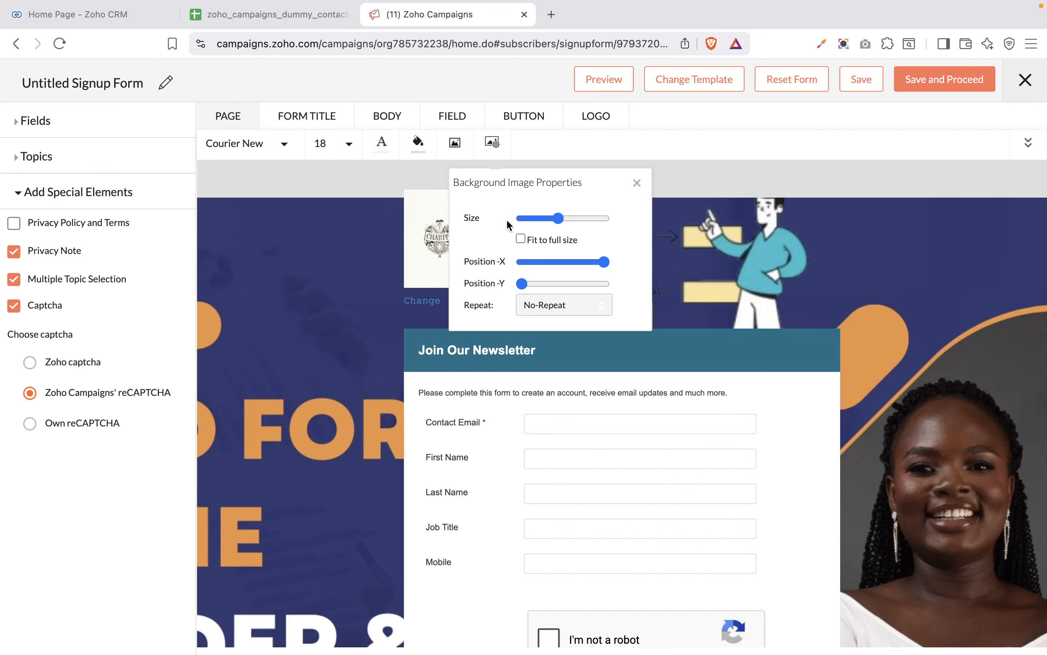
Set the page's background colour to black (#000000) in place of the background image
left_click(424, 144)
left_click(419, 145)
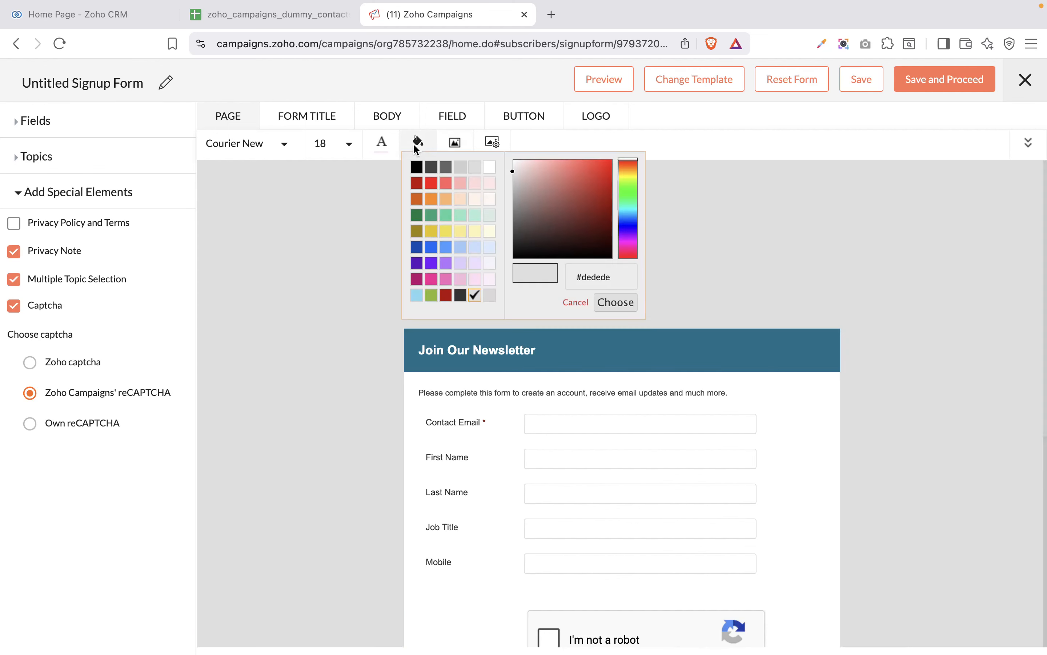
left_click(418, 169)
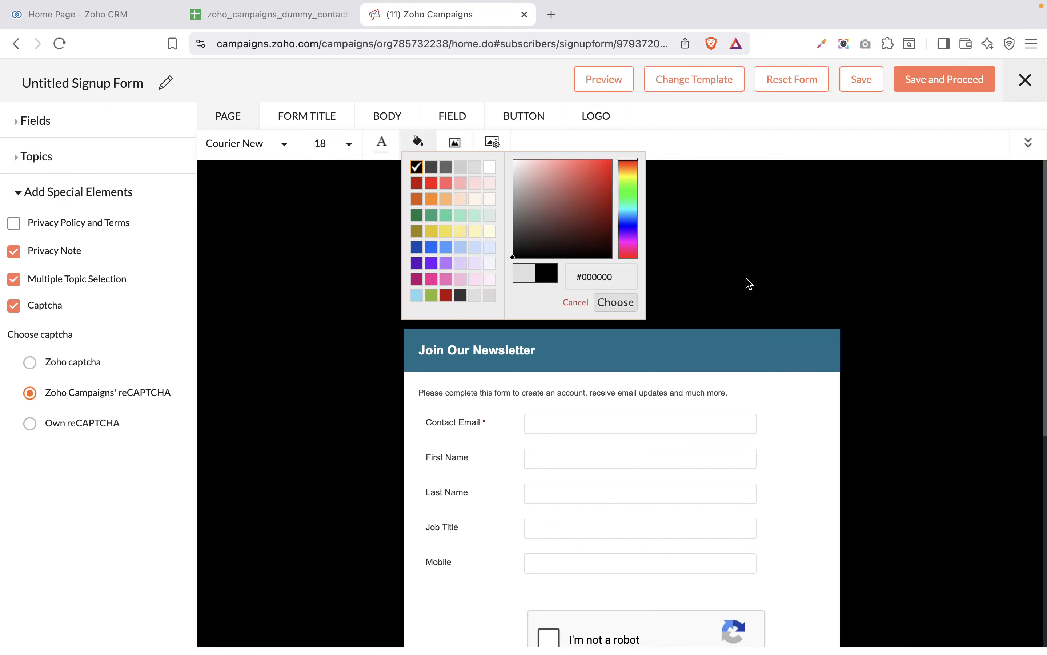
Try size 20 for the form title "Join Our Newsletter", and set its font size to 36
left_click(283, 115)
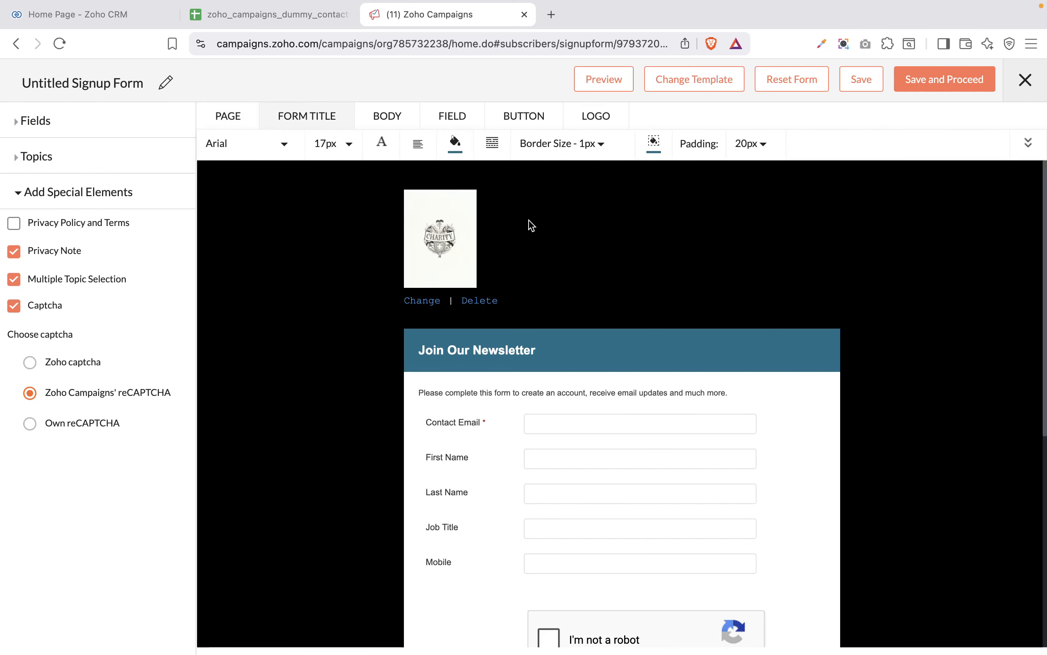
scroll(531, 225, "down", 10)
scroll(529, 222, "up", 9)
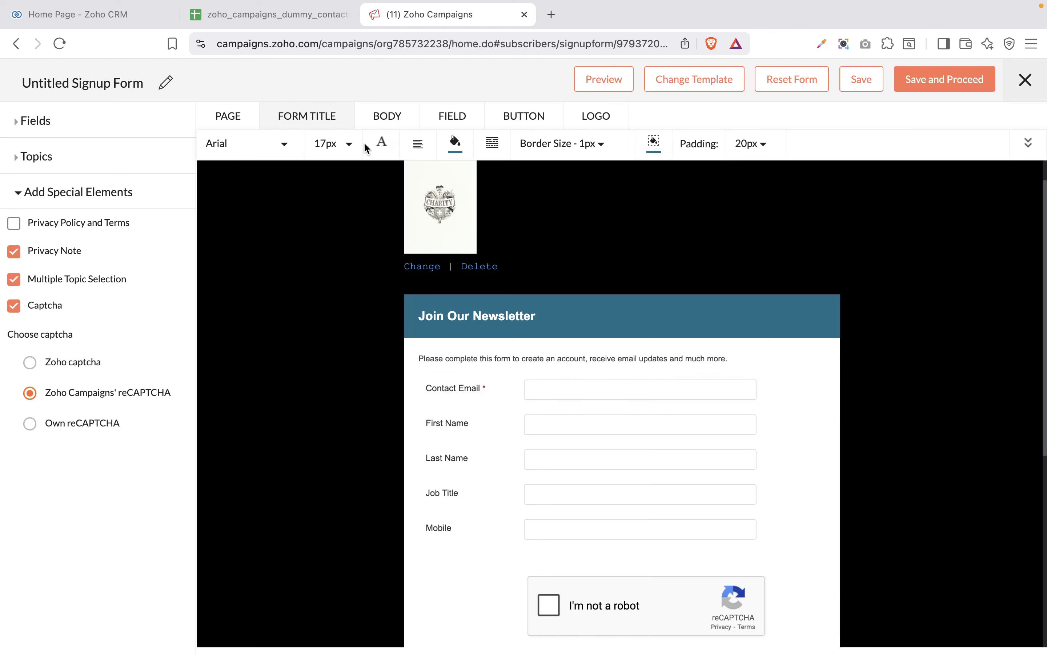
left_click(349, 146)
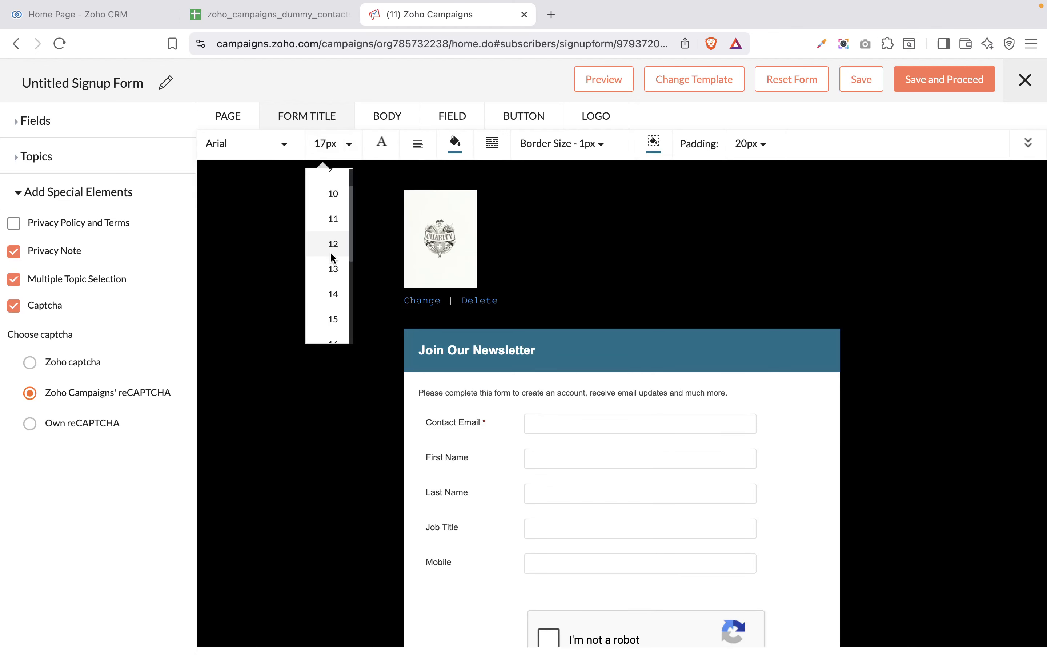
scroll(333, 257, "down", 3)
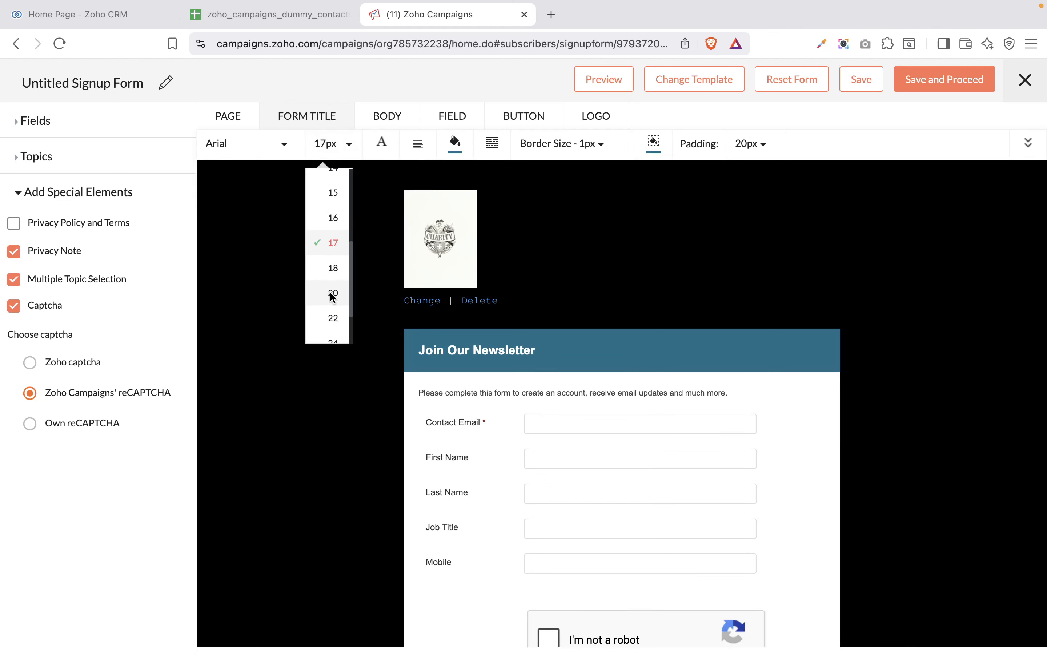
left_click(332, 293)
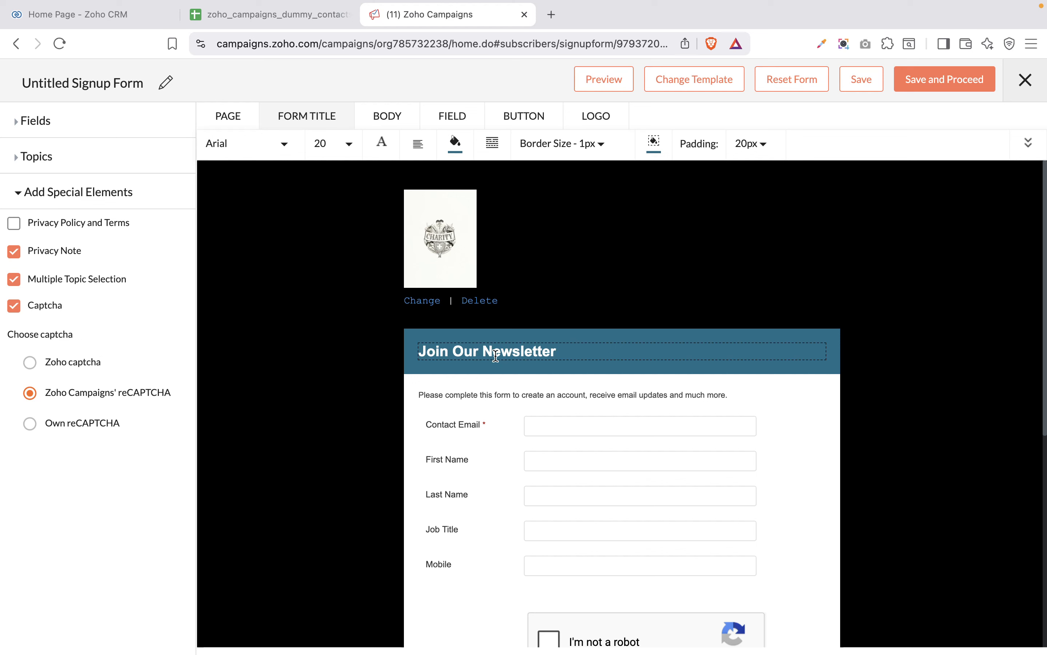
left_click(480, 351)
triple_click(481, 350)
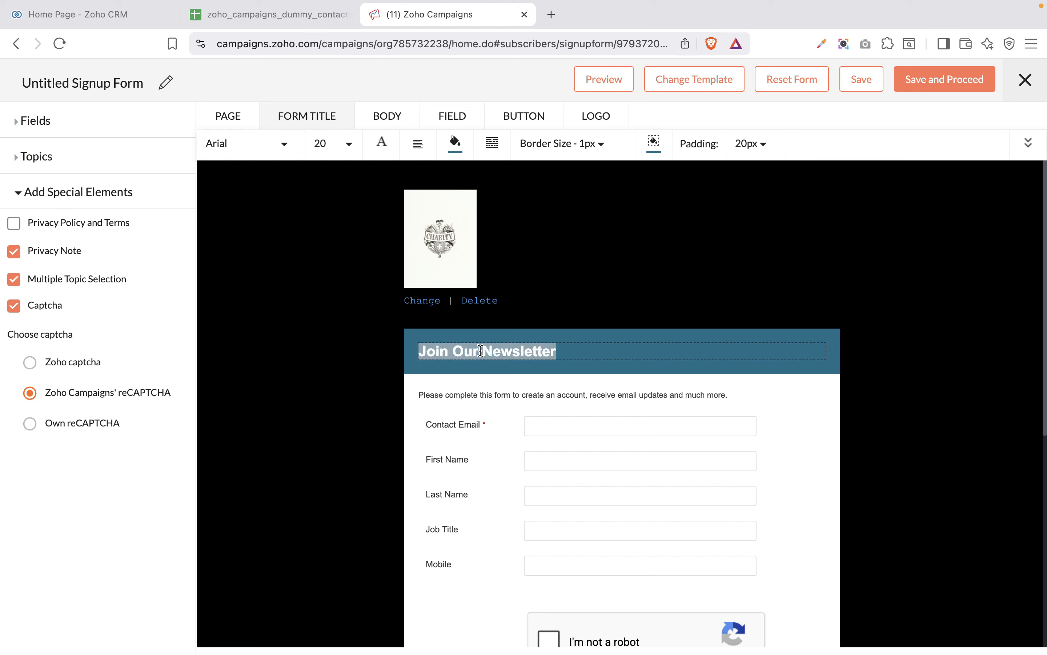
left_click(349, 145)
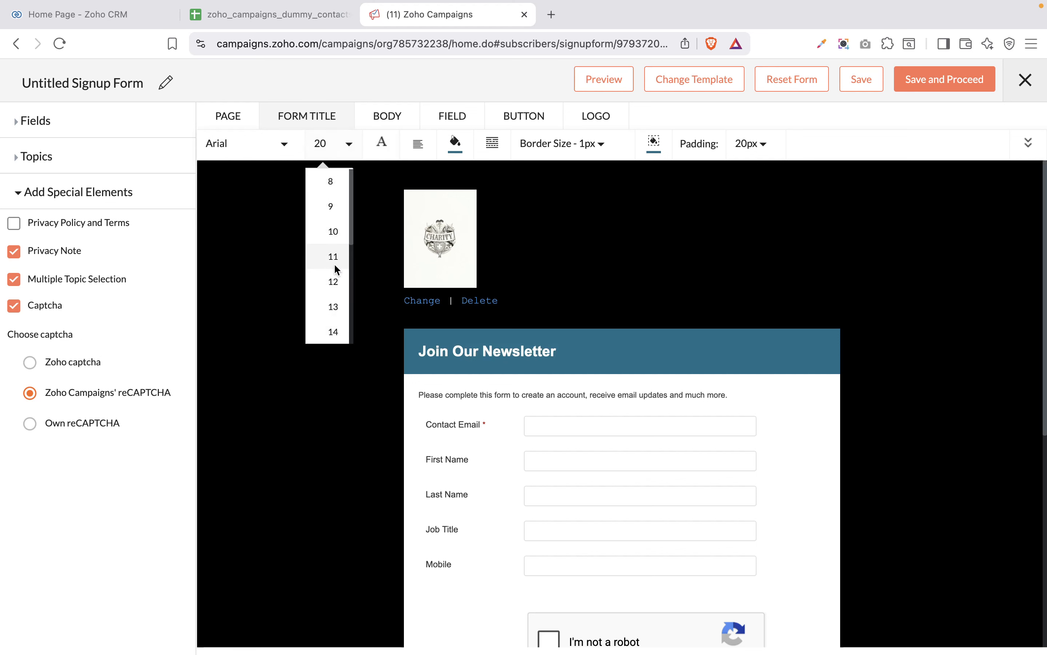
scroll(331, 273, "down", 1)
scroll(332, 285, "down", 4)
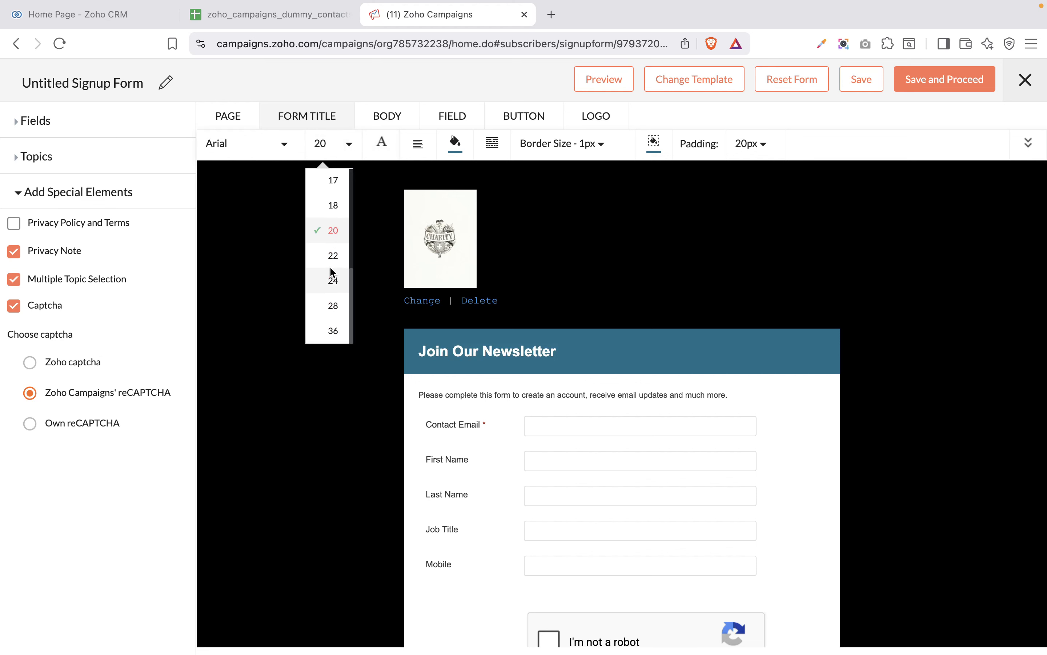
left_click(332, 331)
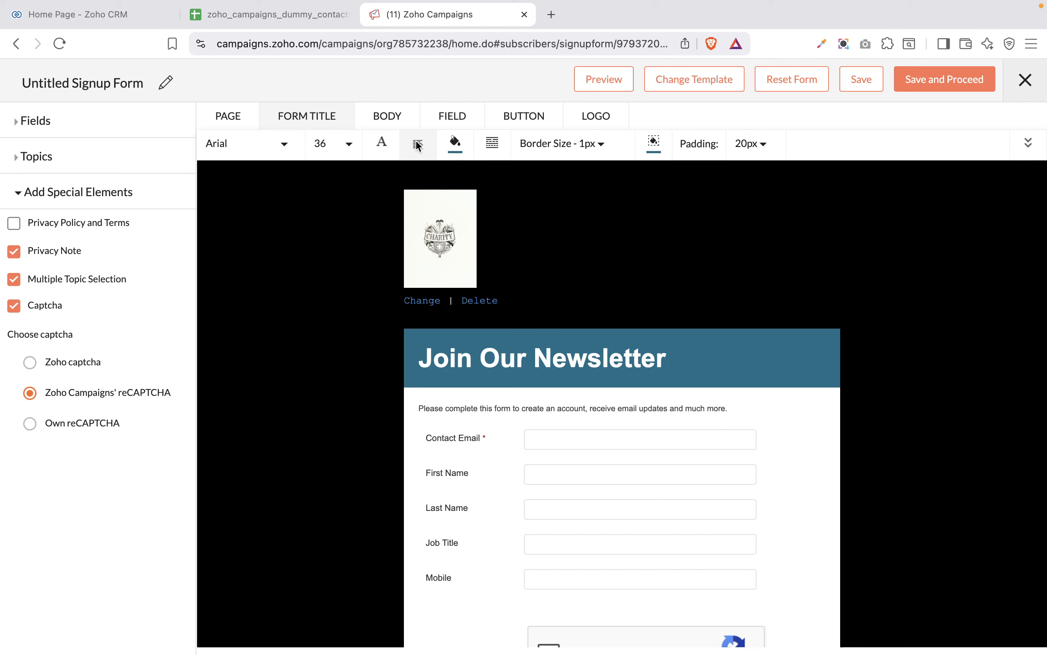
Try dark red (#bf0003) for the form title's text, and set the text colour to light pink (#ffddf4)
left_click(382, 142)
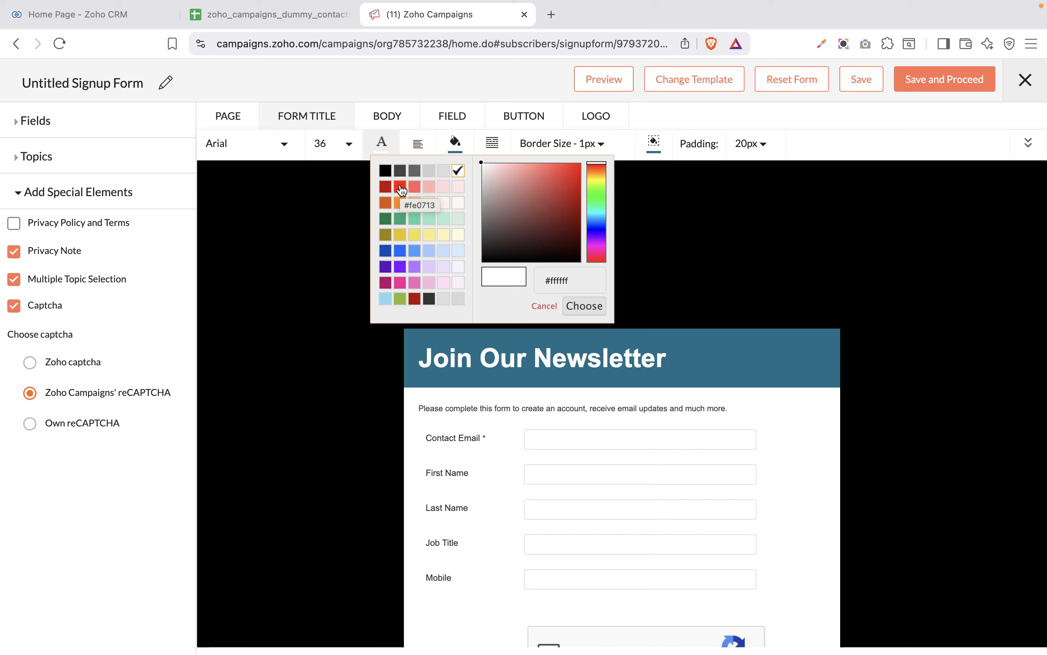
left_click(388, 190)
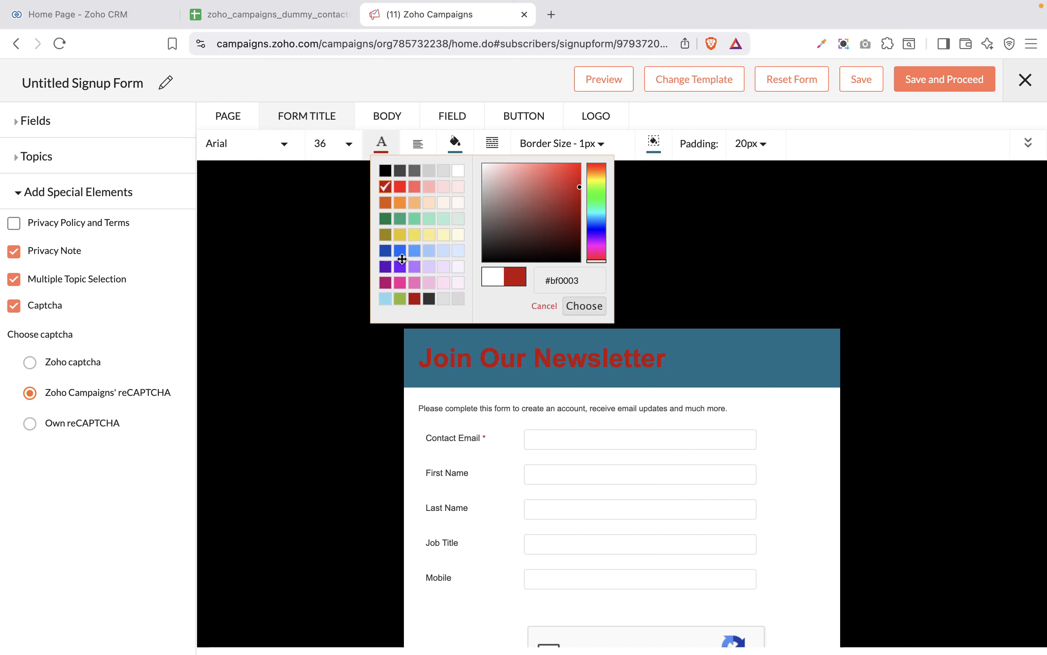
left_click(444, 283)
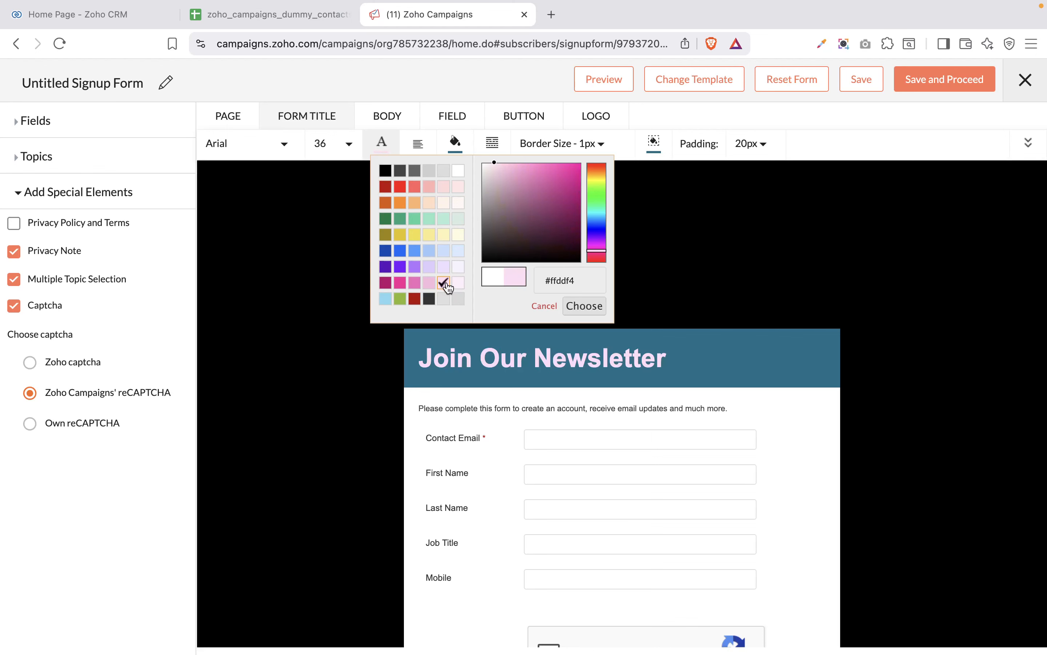
Try a pale pink (#ffeefc) background behind the form title, apply dark red (#b40000), and view the title's border style options
left_click(455, 144)
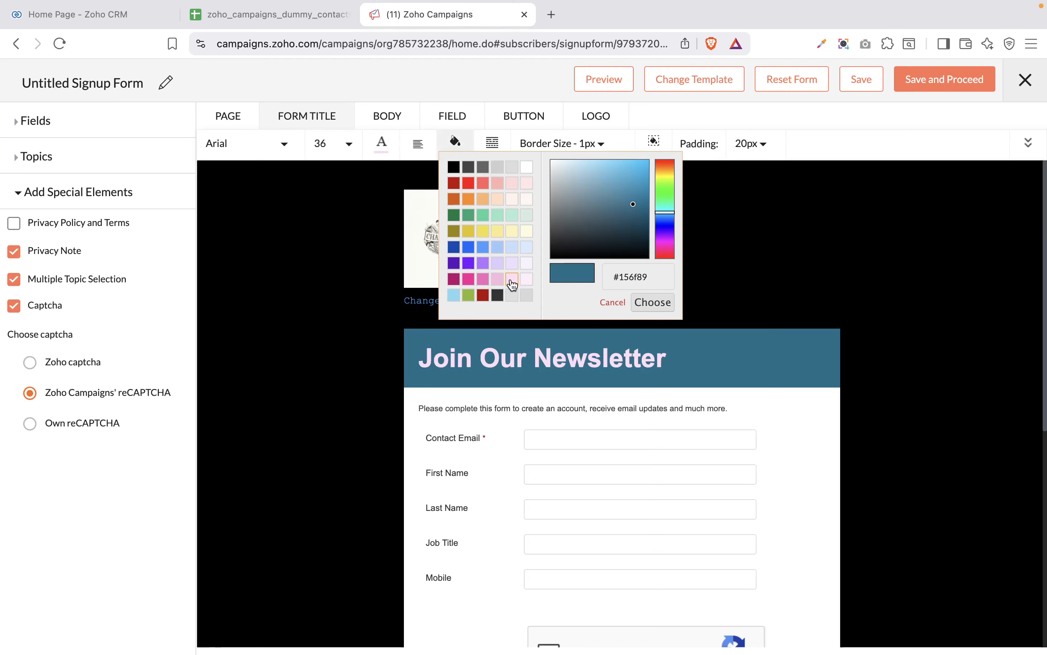
left_click(527, 279)
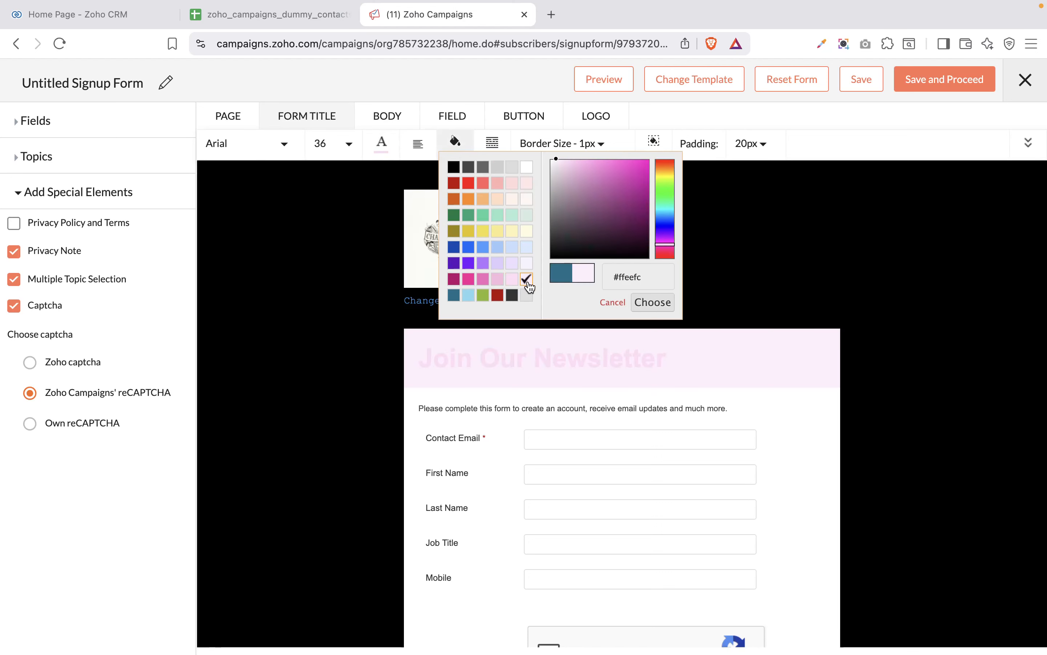
left_click(498, 295)
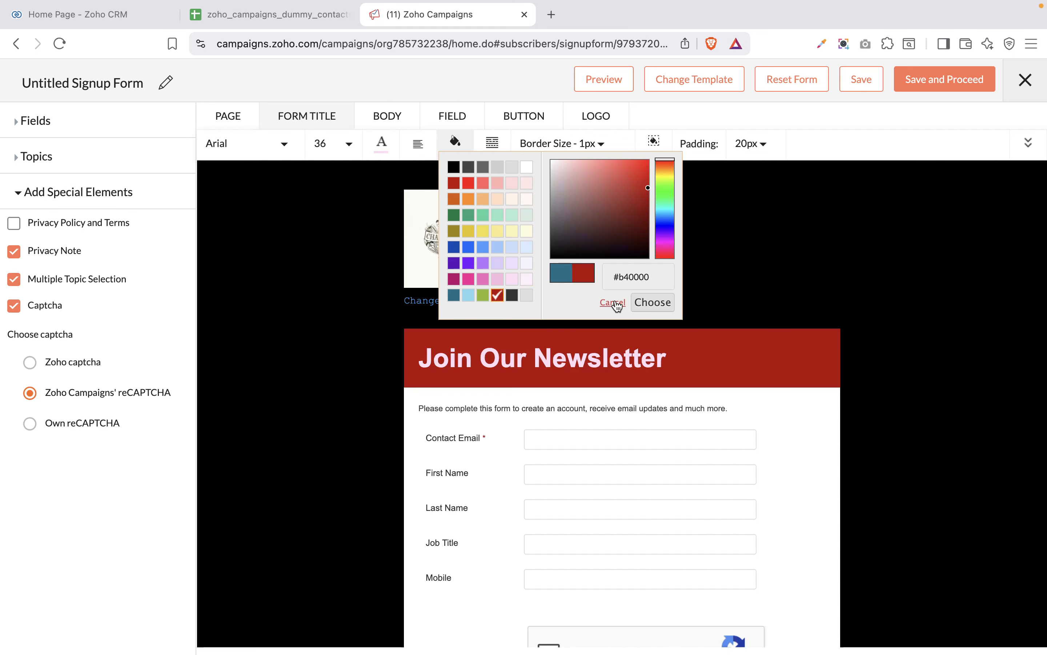
left_click(654, 302)
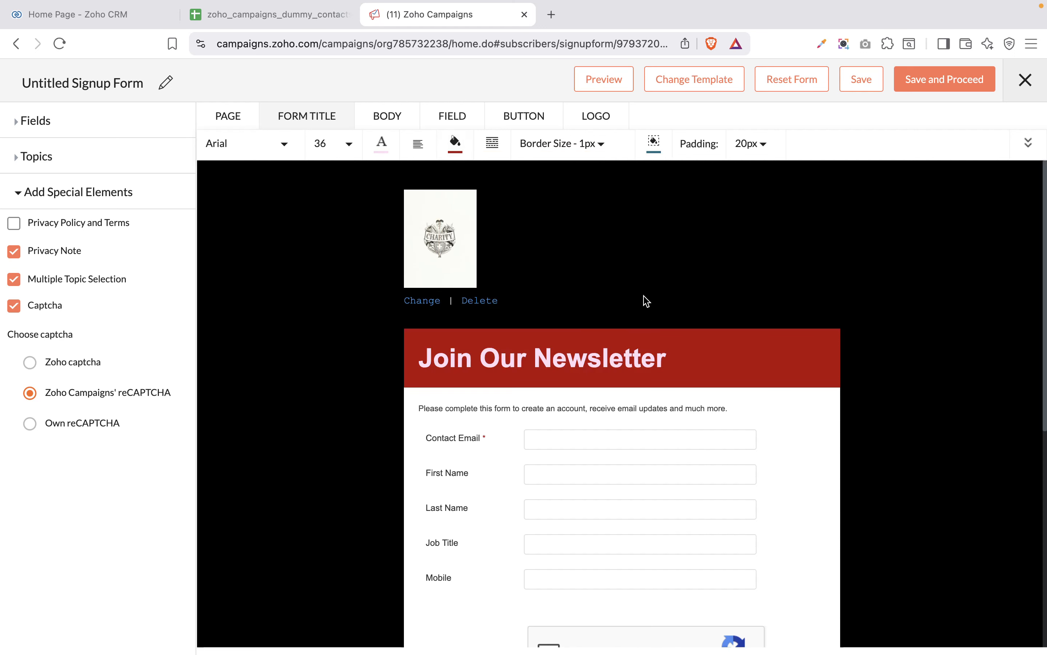
left_click(494, 145)
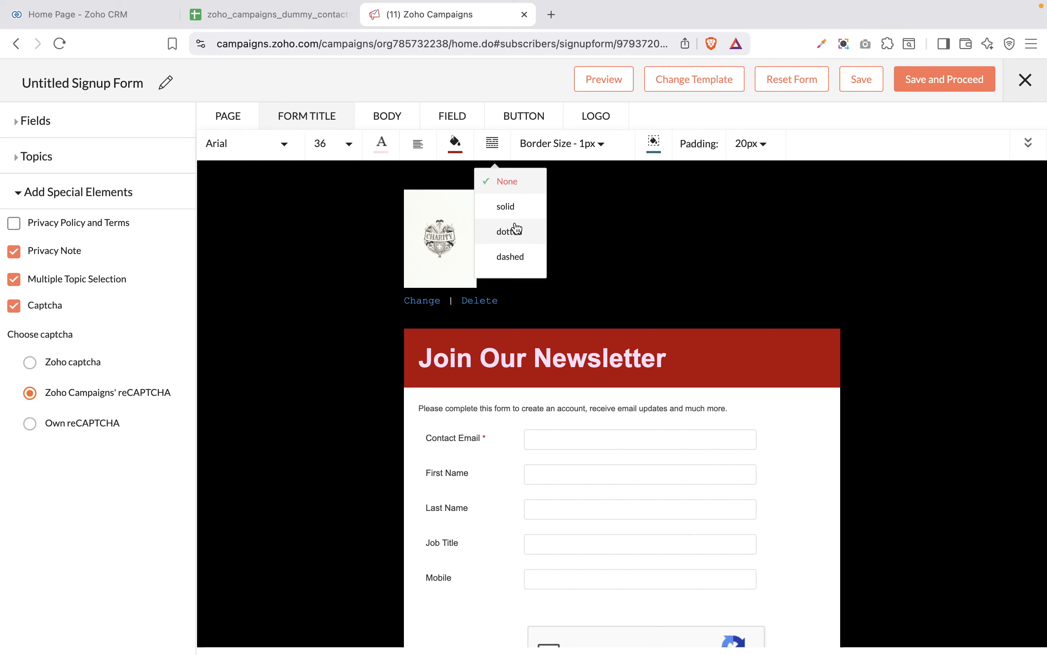
Set the form body text to size 13 and colour it dark red (#b40000)
left_click(387, 117)
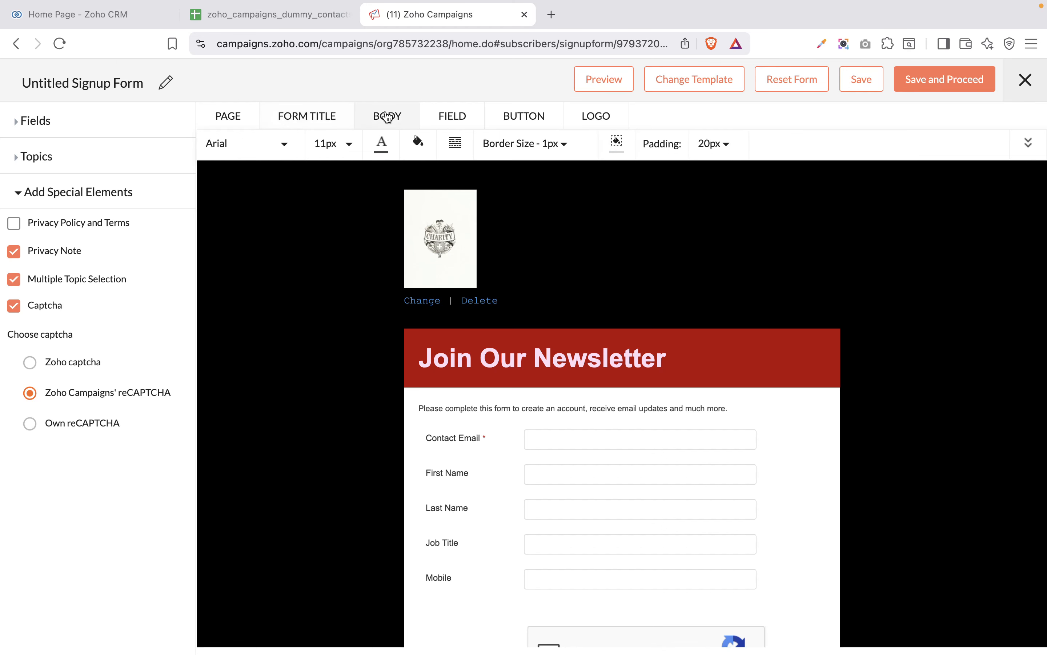
left_click(341, 145)
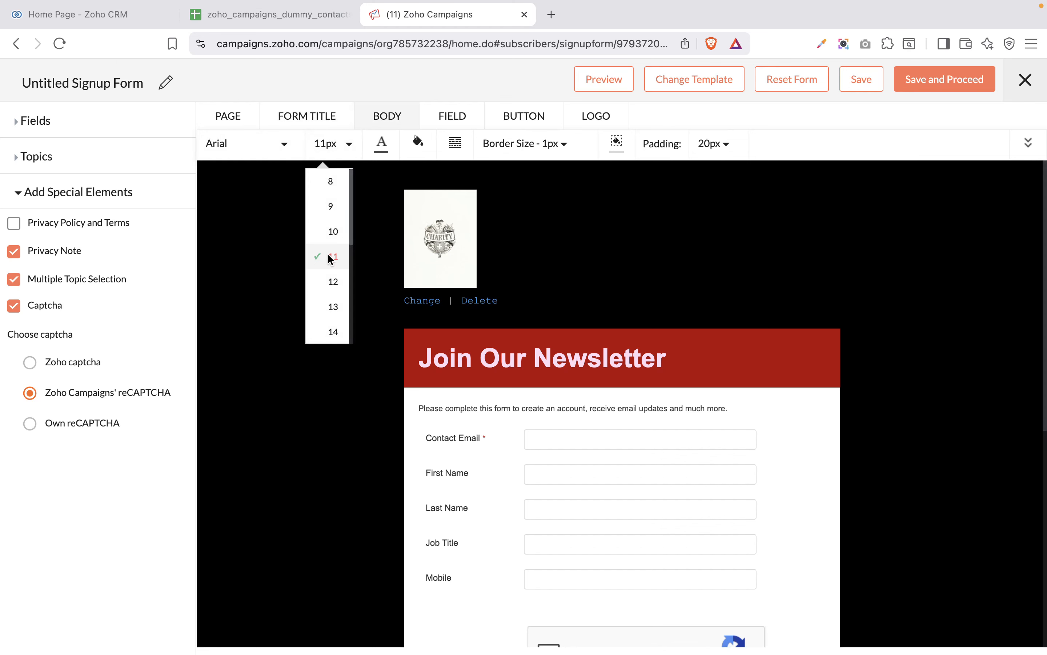
left_click(335, 309)
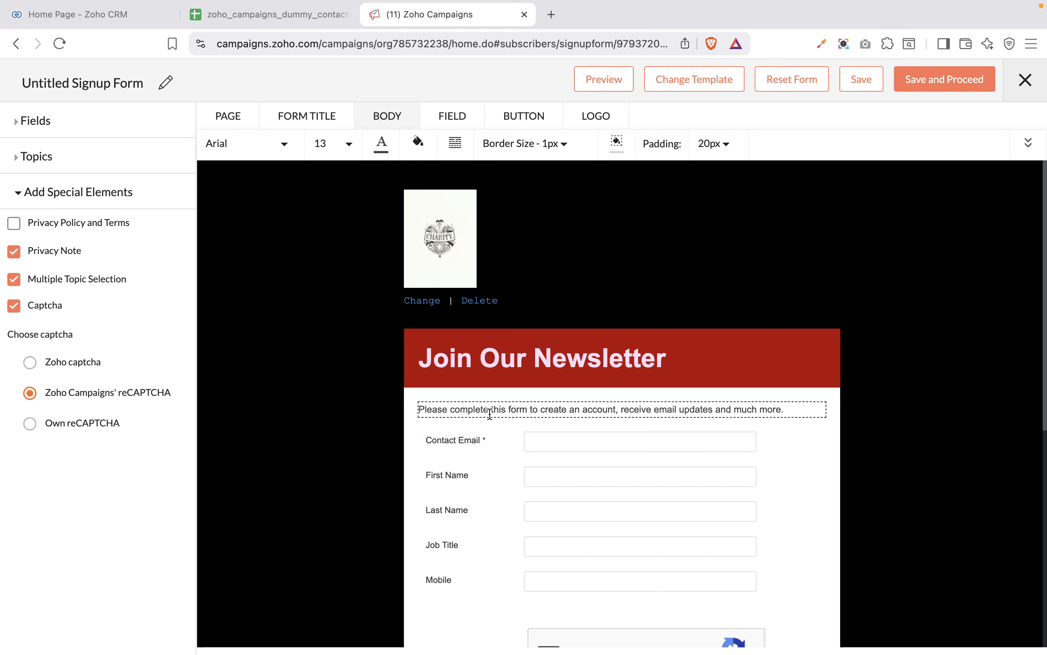
left_click(381, 142)
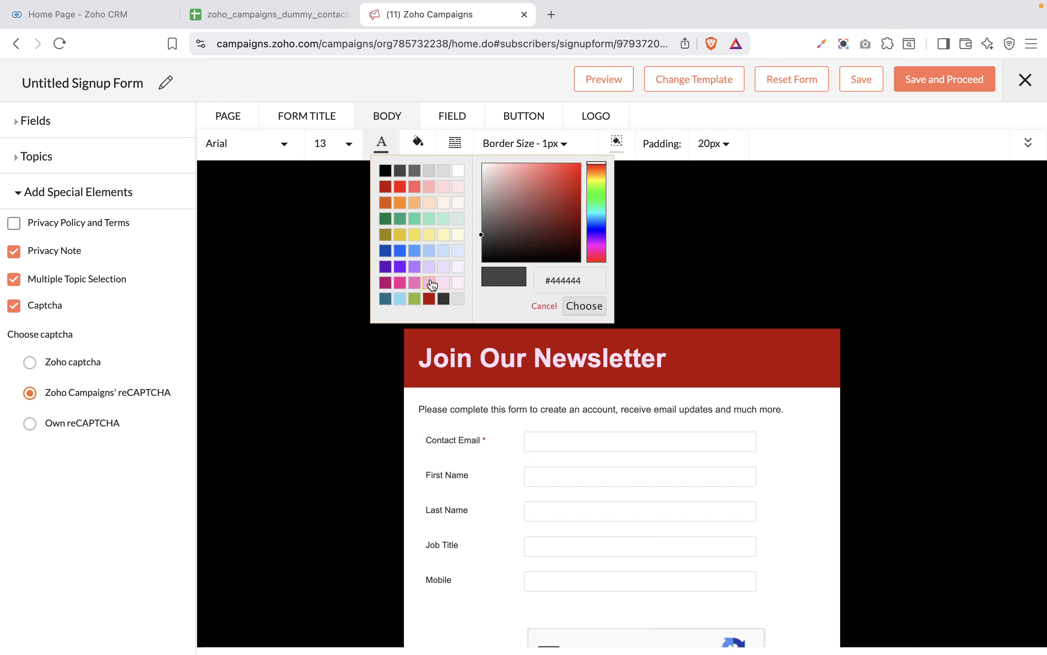
left_click(430, 298)
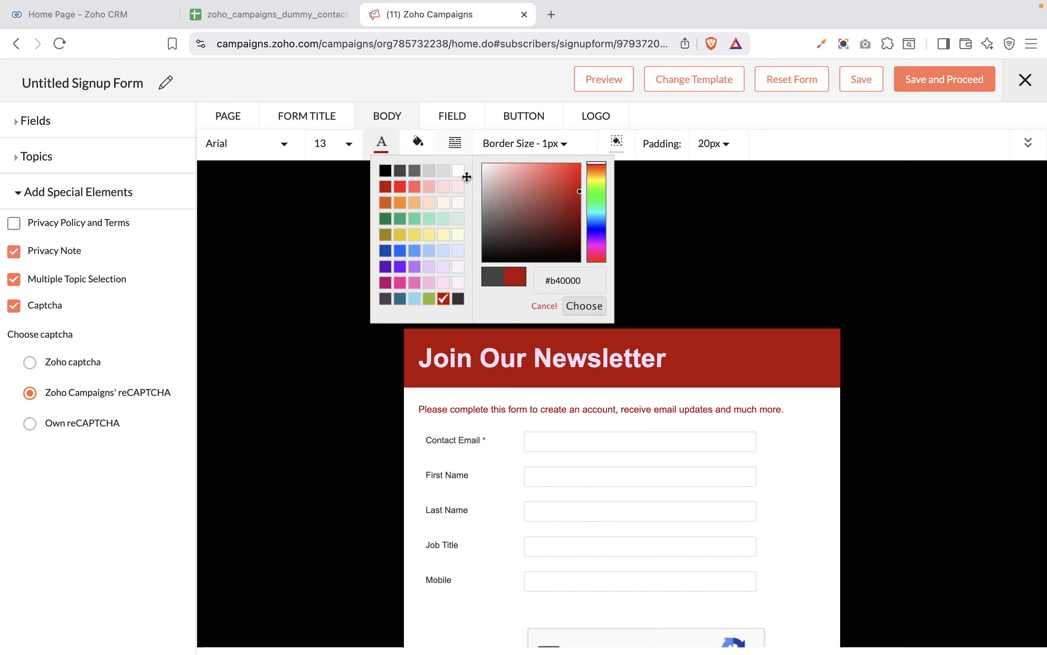
Try black, white and light pink backgrounds for the form body, and apply light lavender (#eedeff)
left_click(418, 140)
left_click(420, 148)
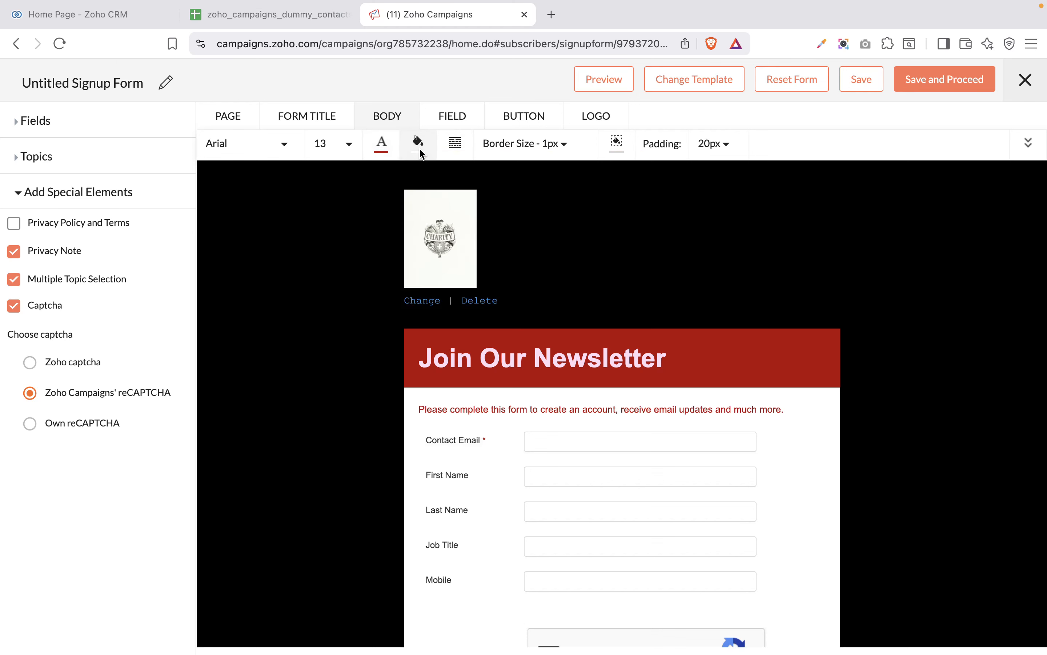
left_click(419, 147)
left_click(418, 167)
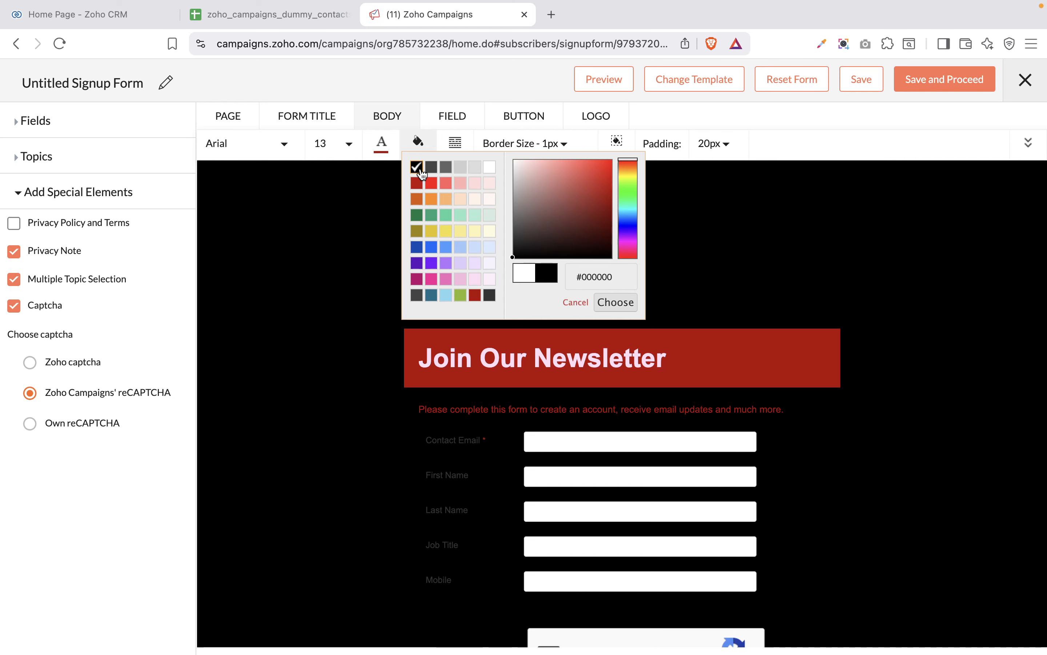
left_click(489, 169)
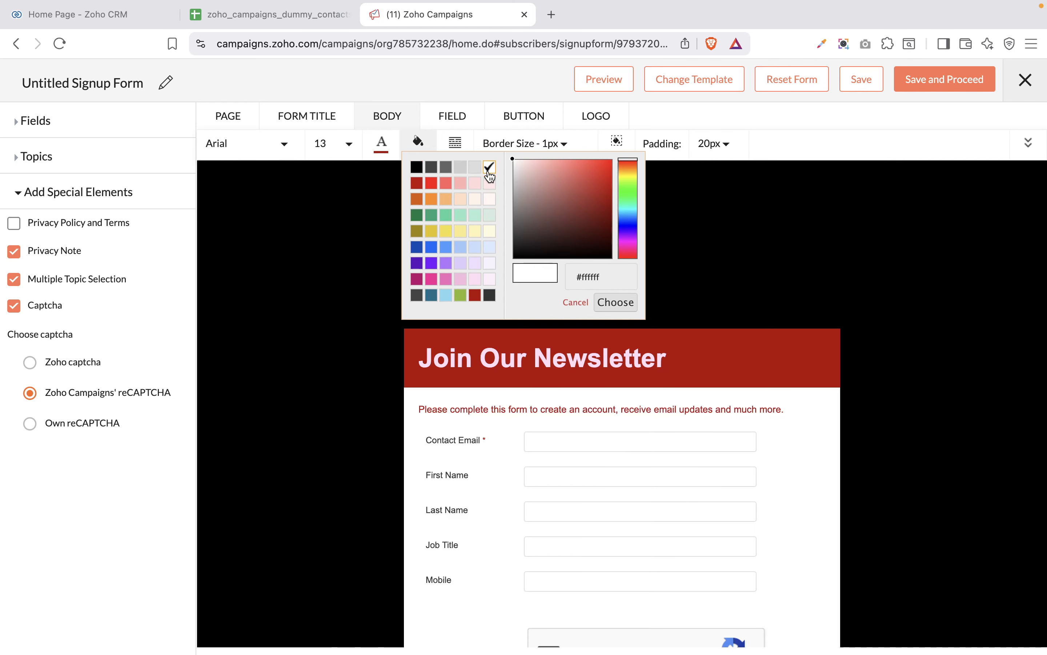
left_click(475, 280)
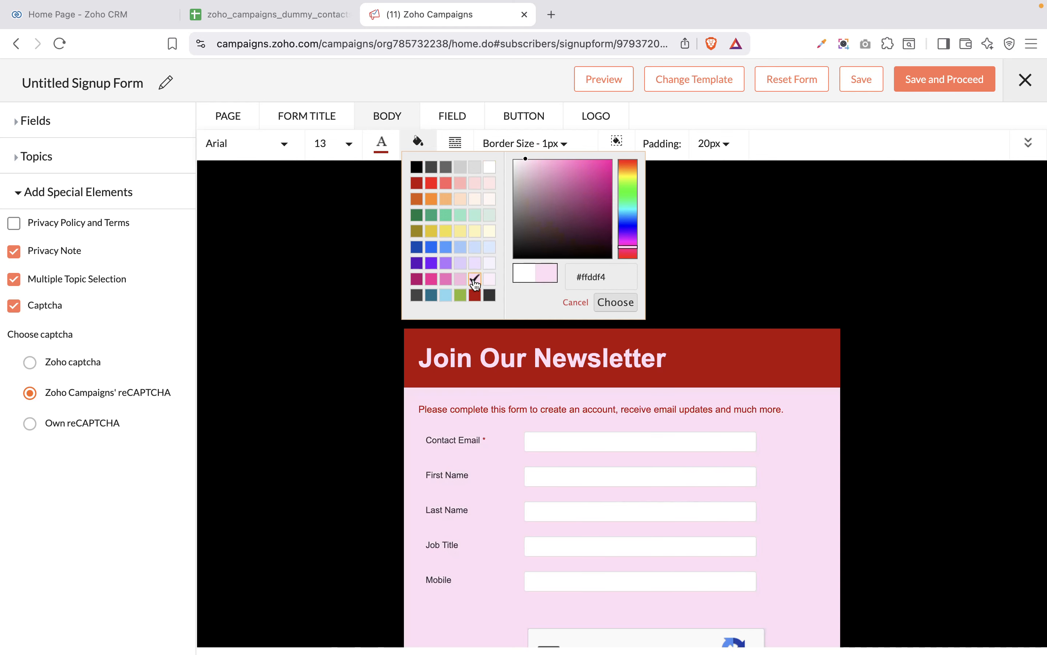
left_click(475, 263)
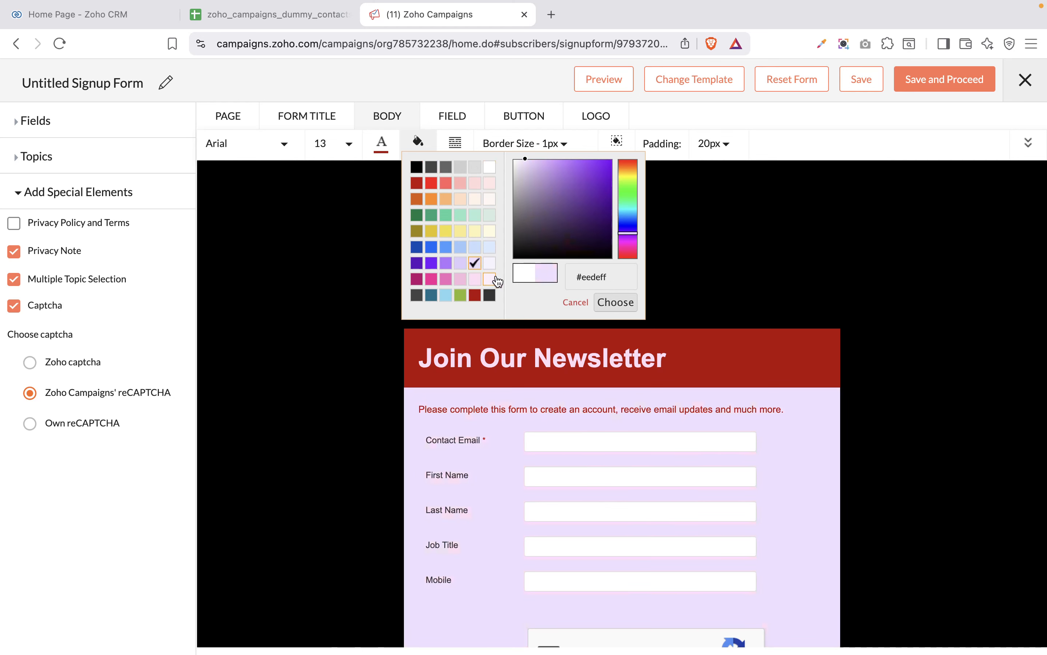
left_click(626, 306)
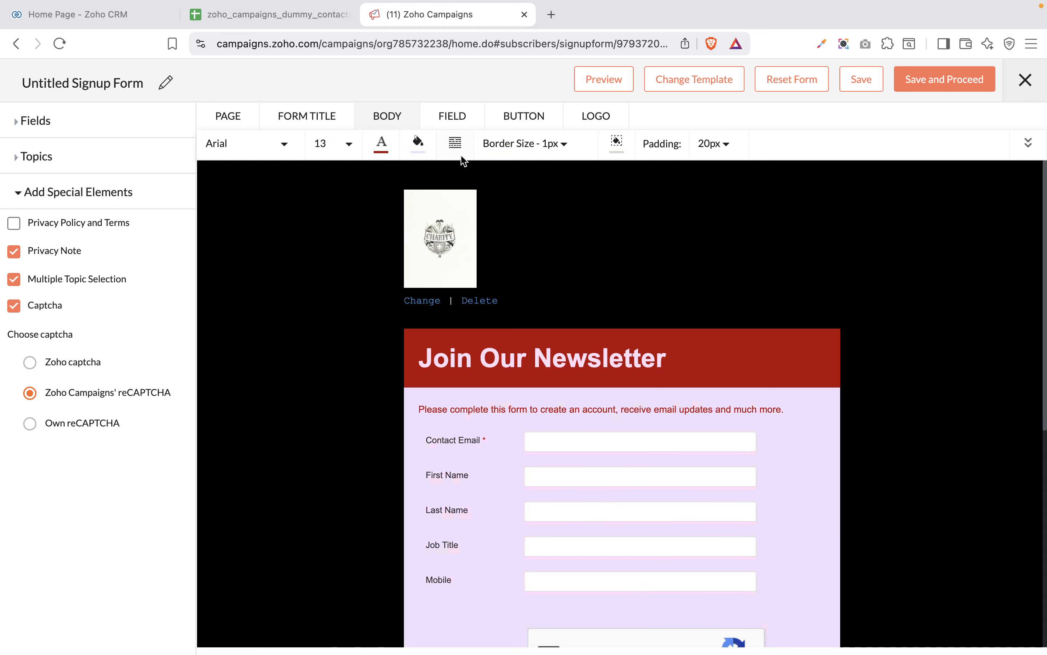
Give the form body a solid red (#fe0713) border with a size of 4px
left_click(455, 143)
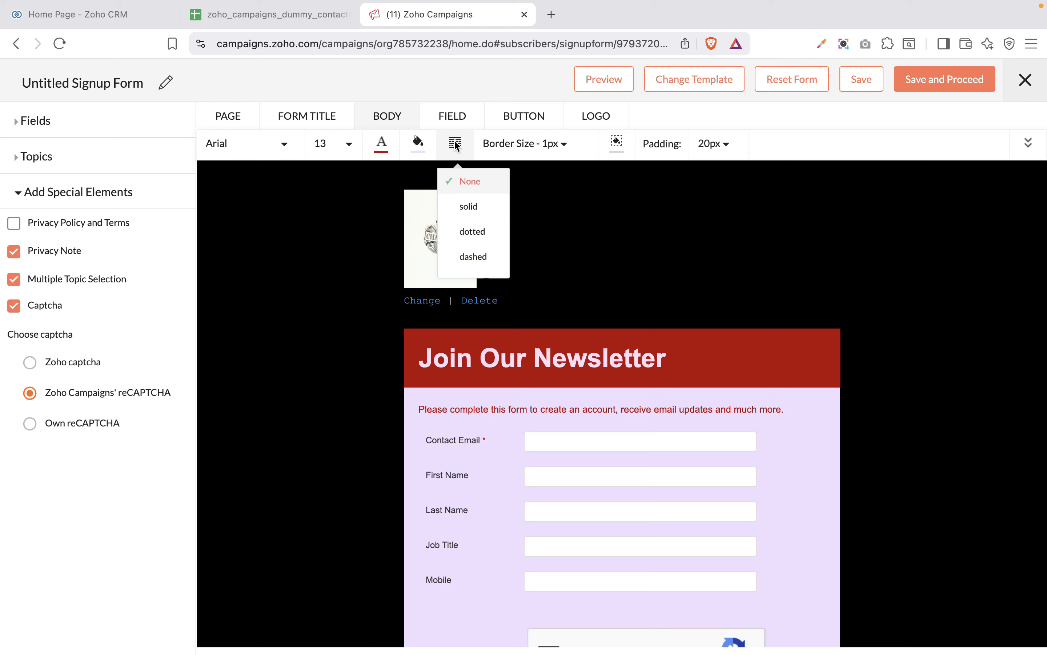
left_click(473, 212)
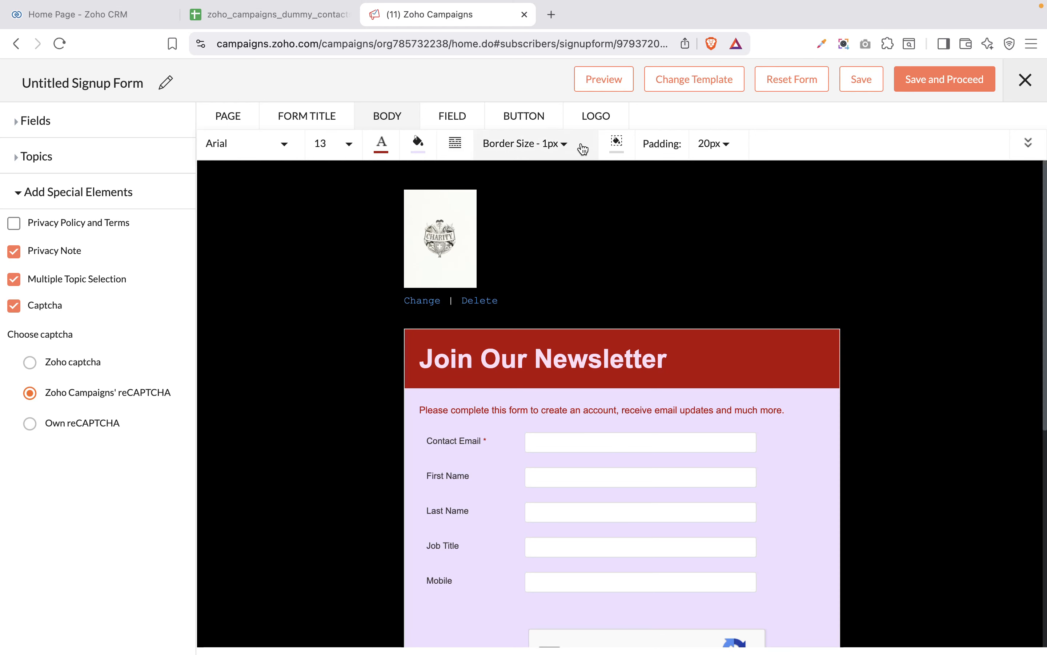
left_click(617, 143)
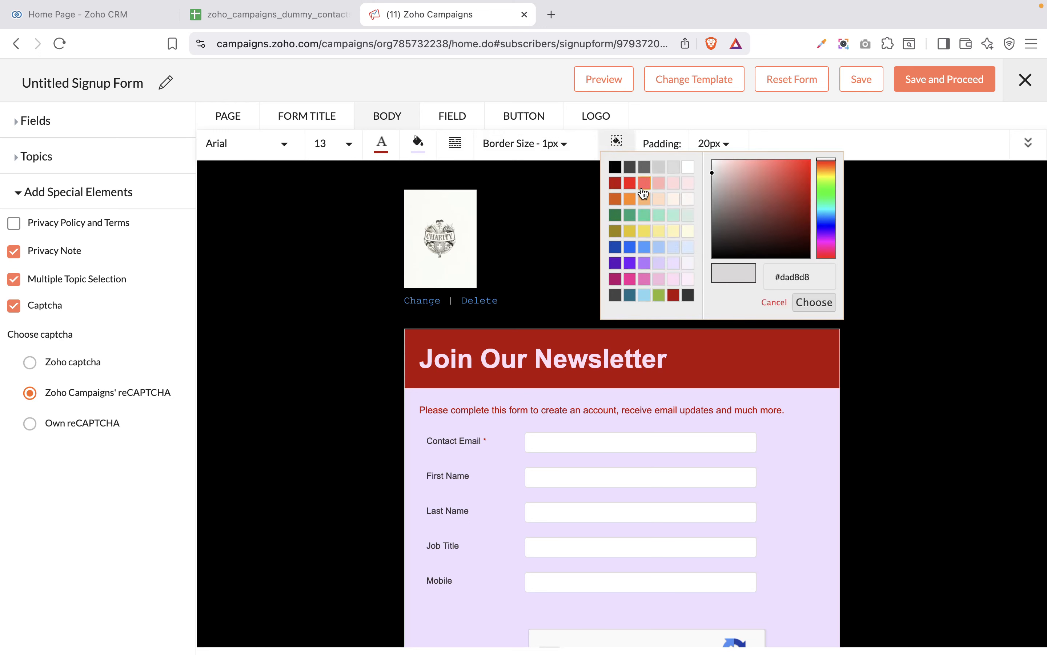
left_click(631, 188)
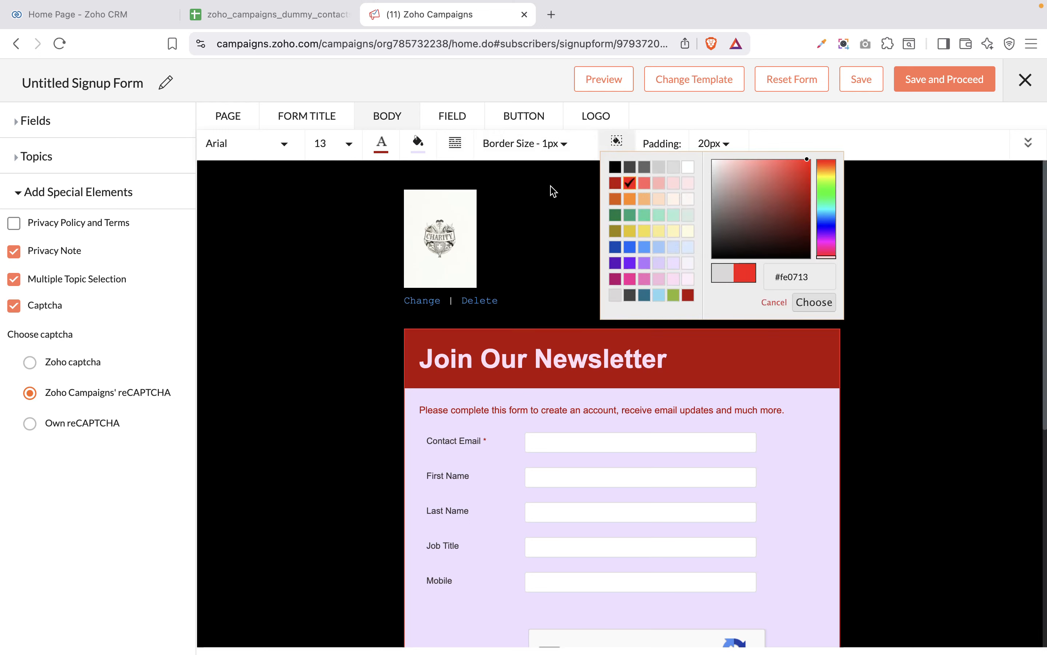
left_click(564, 148)
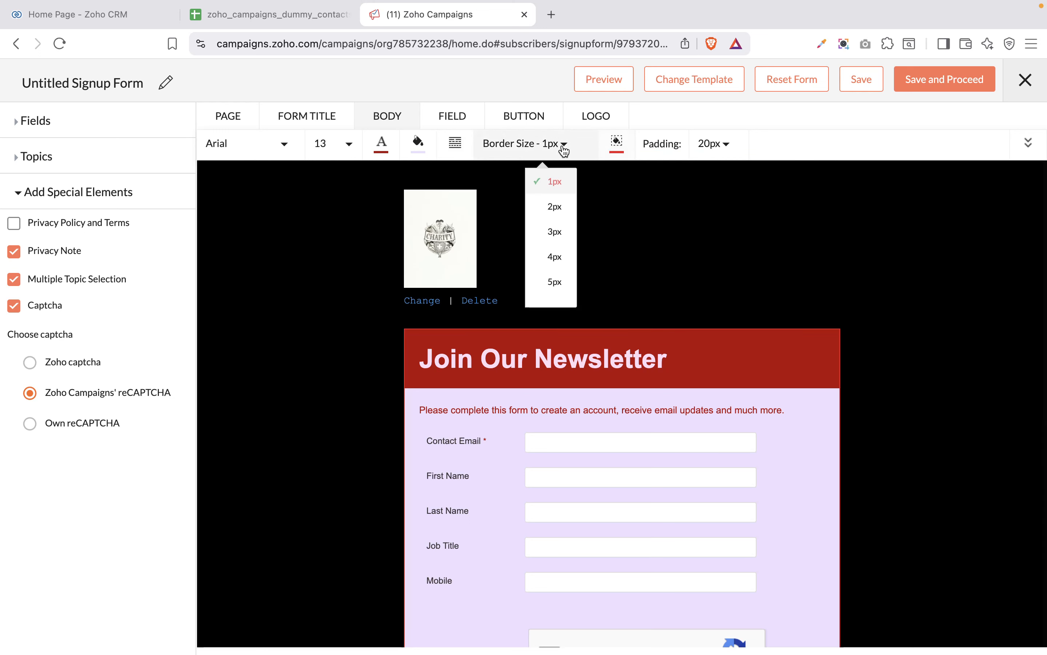
left_click(555, 256)
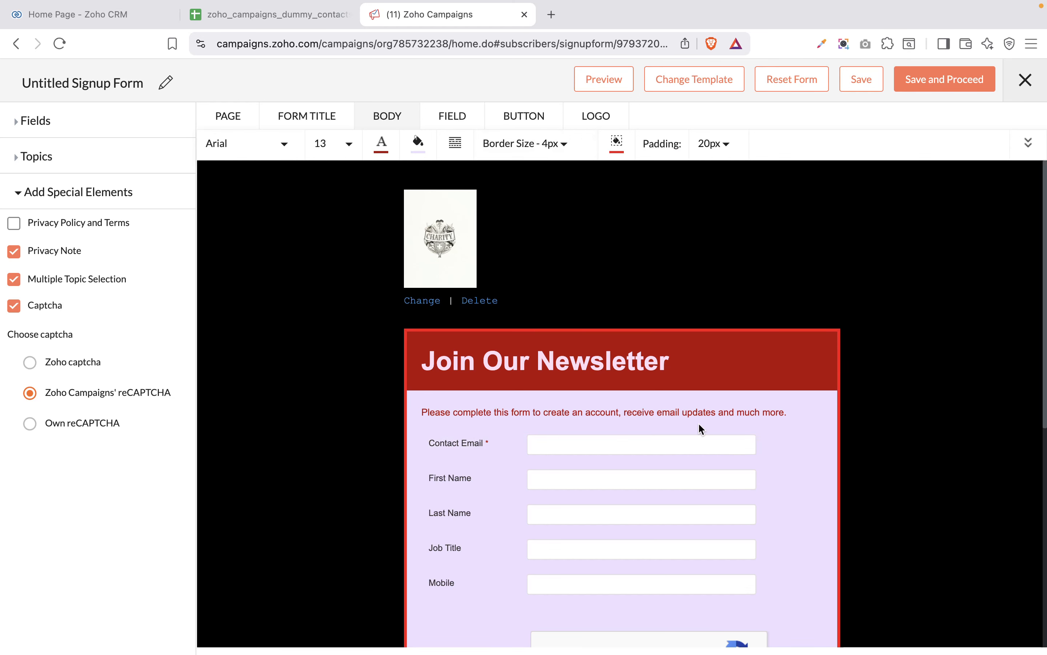
scroll(702, 429, "down", 3)
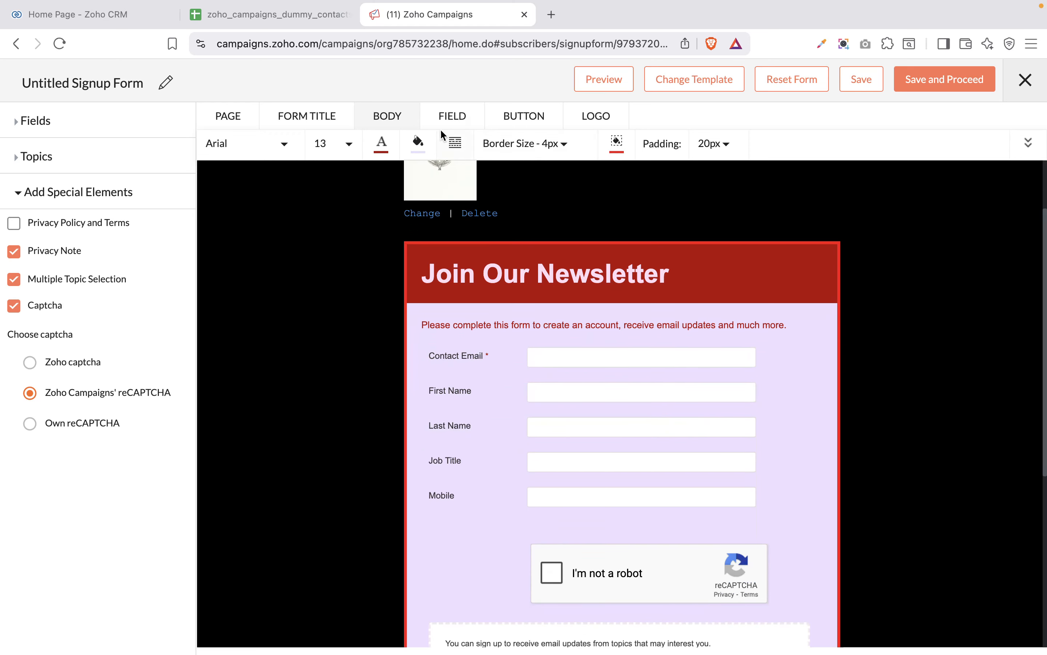
Try size 15 for the form fields' input text, and set it to 18
left_click(450, 108)
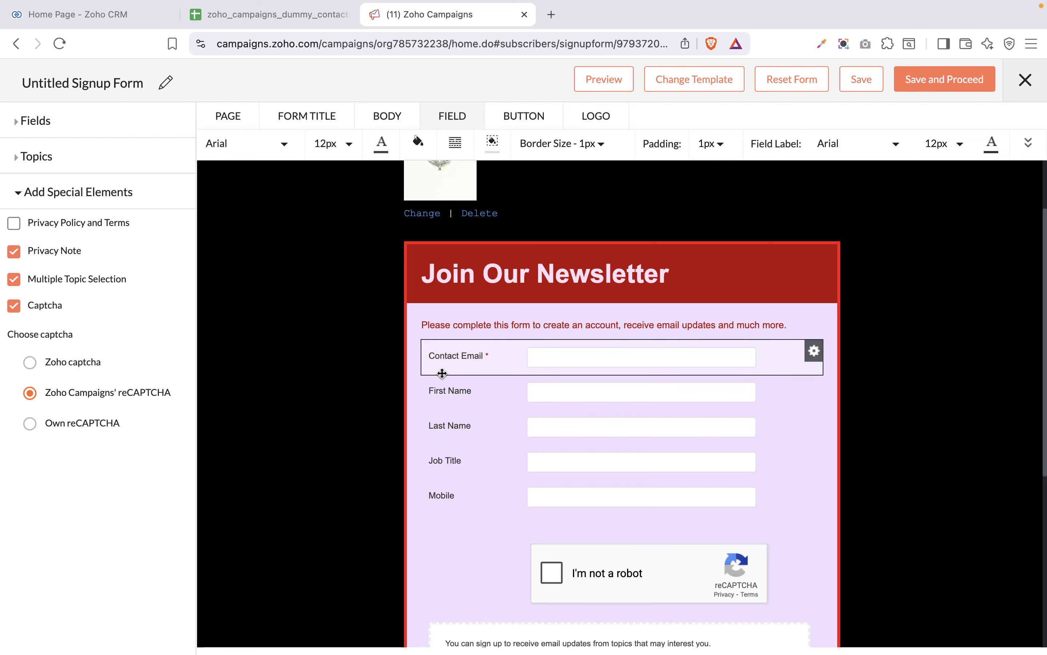
left_click(335, 143)
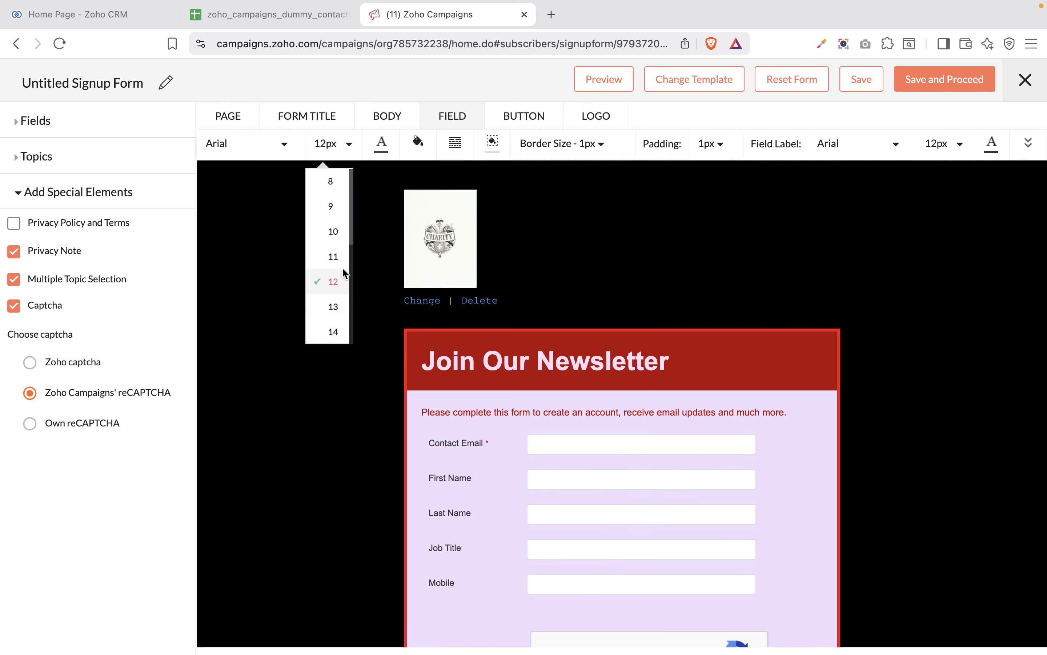
scroll(328, 308, "down", 2)
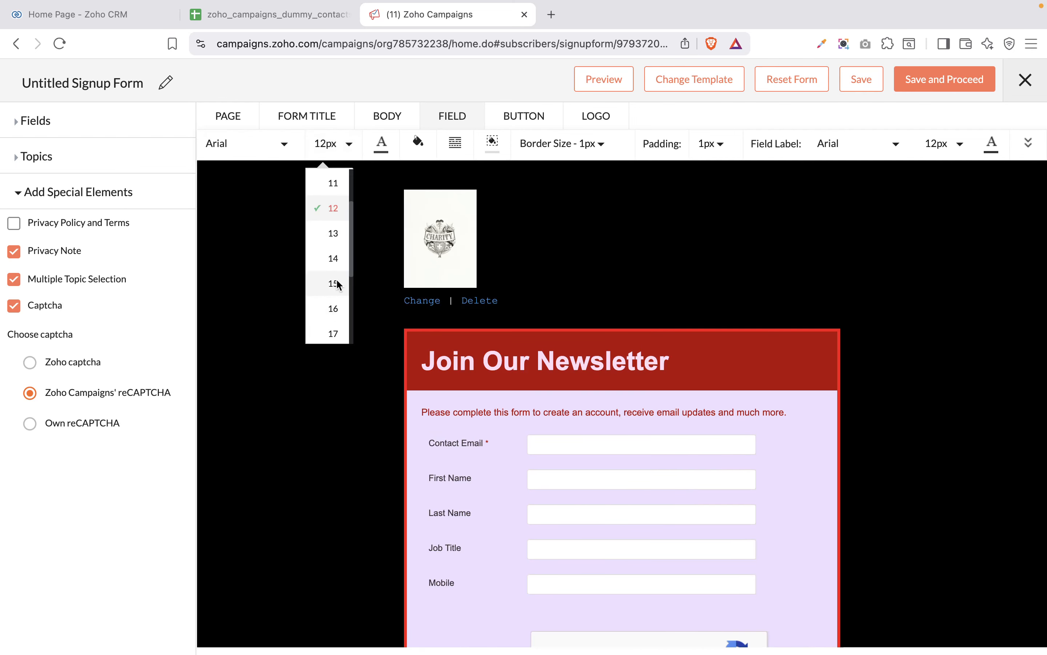
left_click(336, 281)
left_click(347, 145)
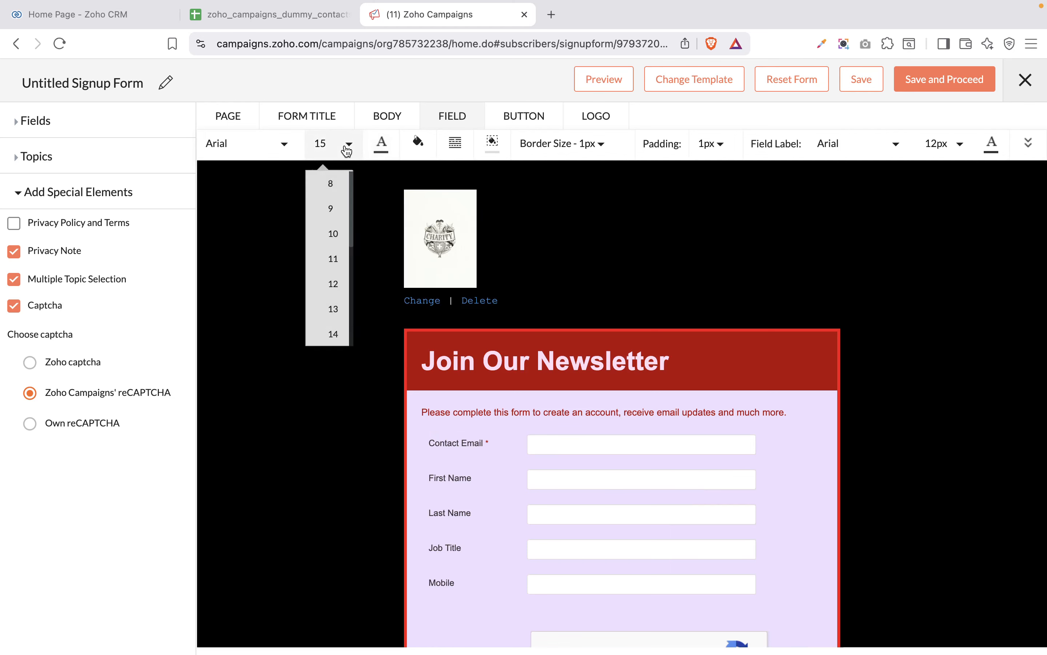
scroll(338, 254, "down", 4)
left_click(337, 256)
Set the form fields' input font to Courier New and try entering text in the Contact Email field
left_click(282, 145)
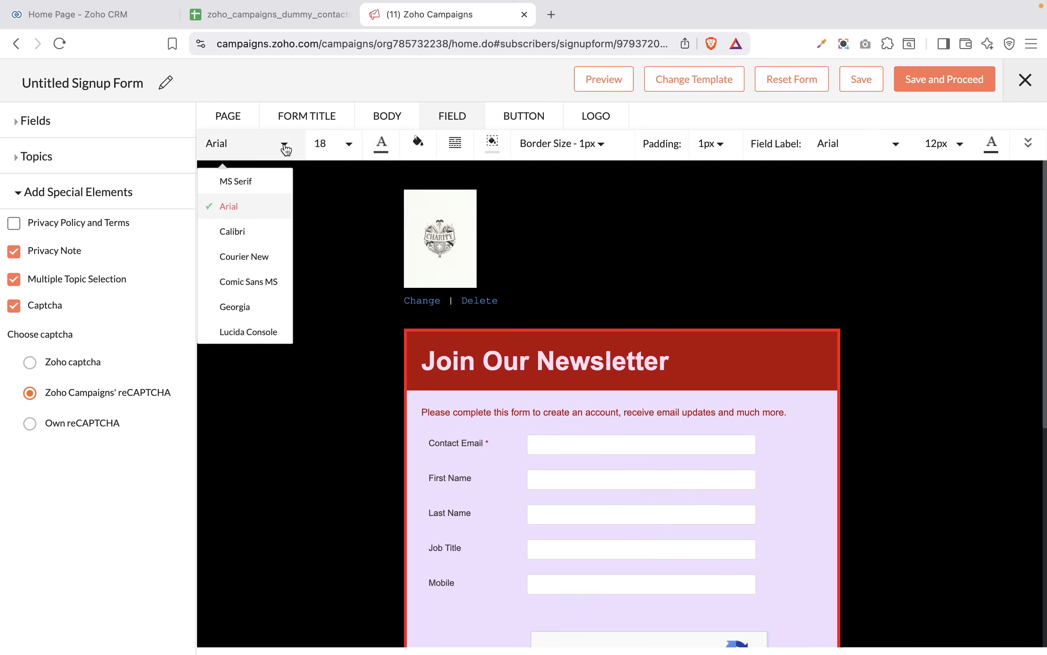
left_click(249, 255)
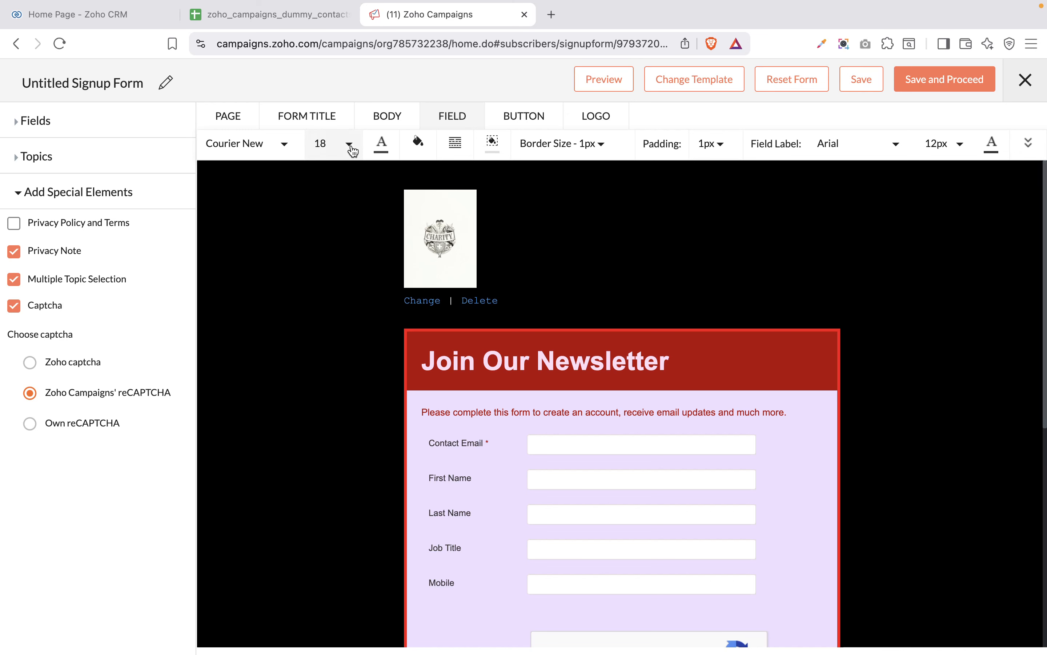
left_click(566, 438)
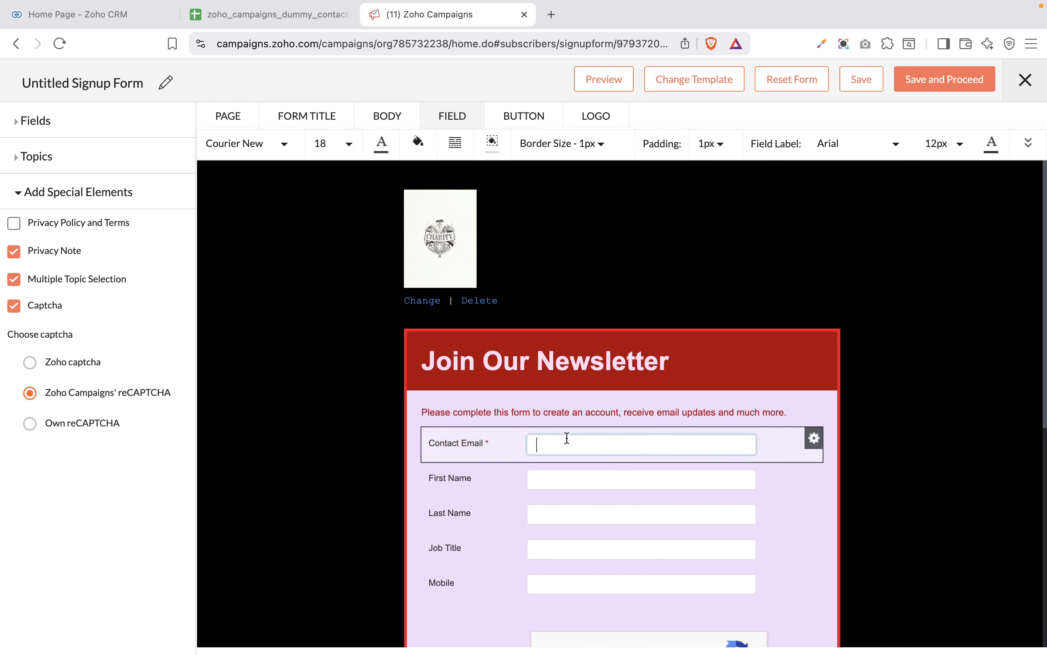
type("m")
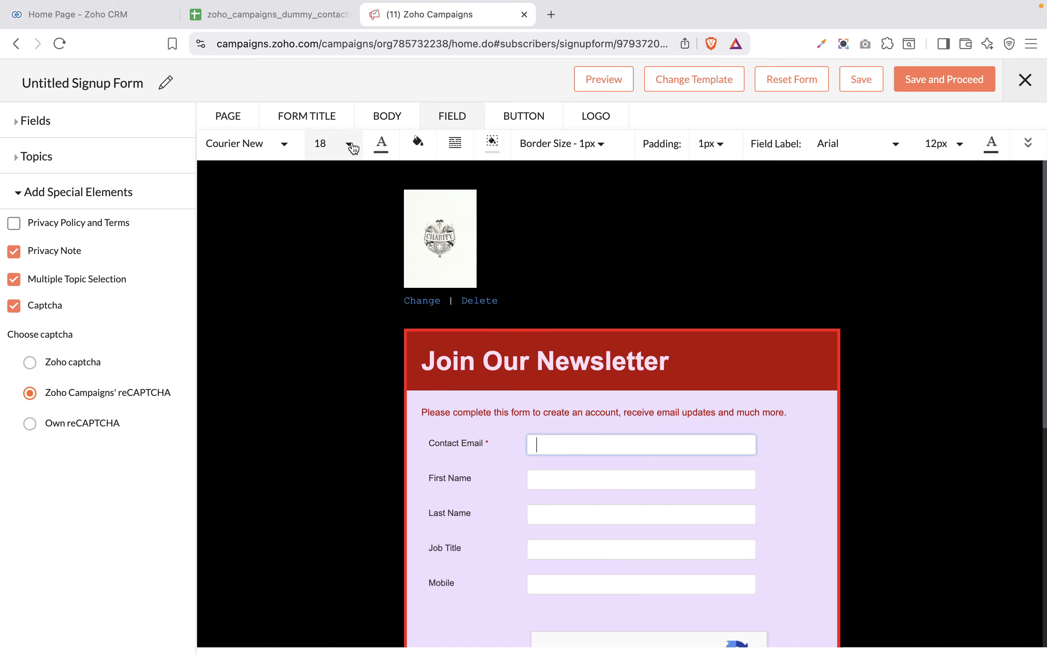
Colour the form fields' input text dark blue (#004ab5) and try entering text in the Contact Email field
left_click(381, 145)
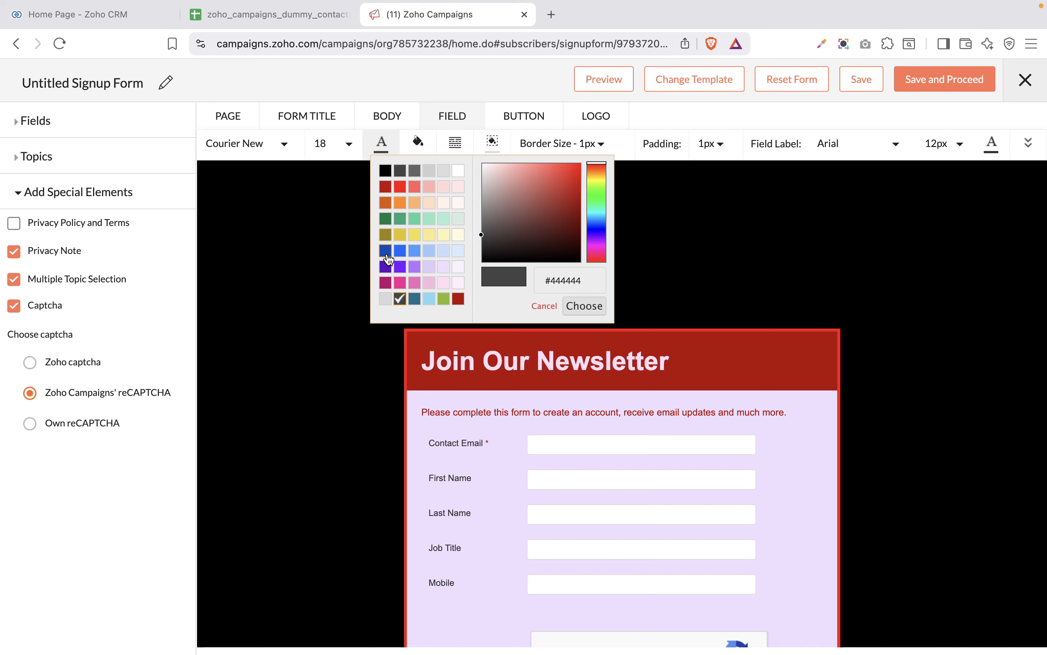
left_click(386, 251)
left_click(549, 444)
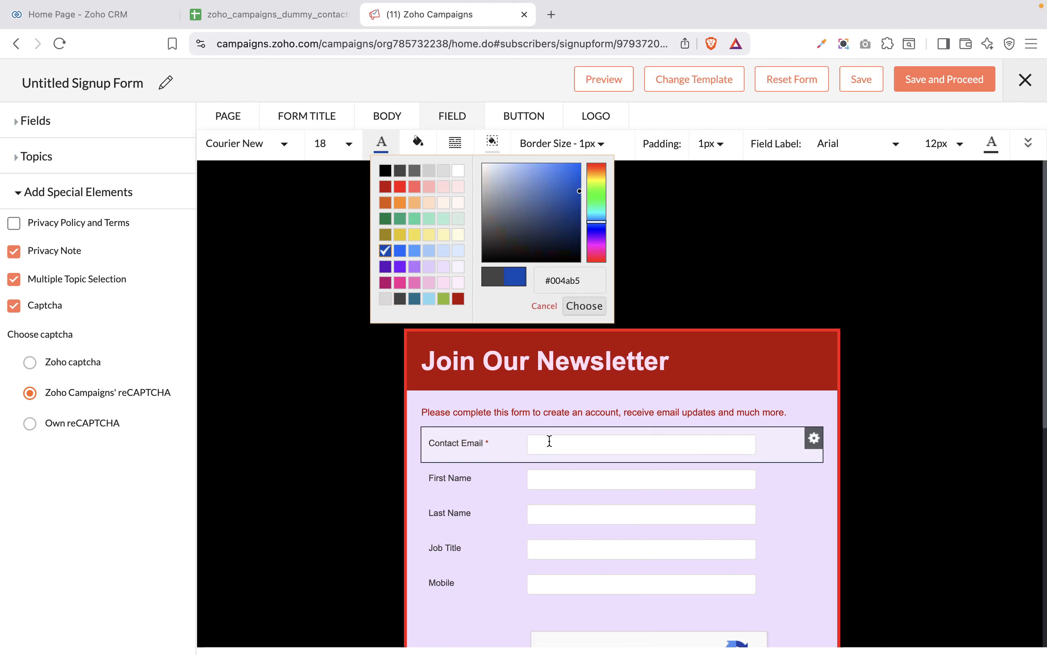
type("m m")
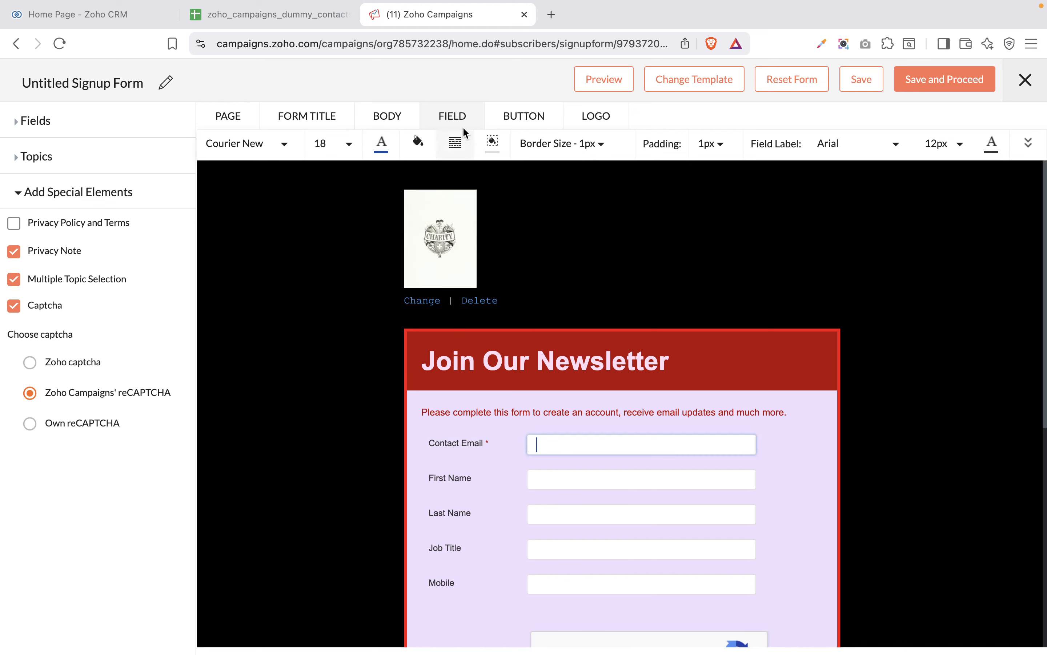
Colour the form fields' borders red (#fe0713) and set their border size to 2px
left_click(456, 143)
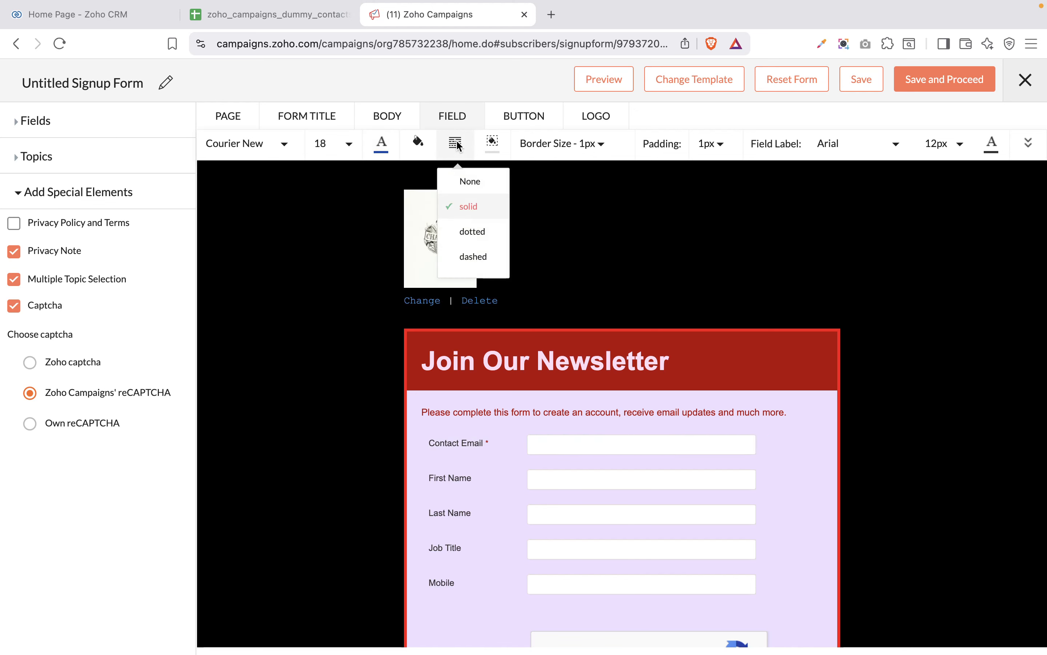
left_click(493, 143)
left_click(505, 183)
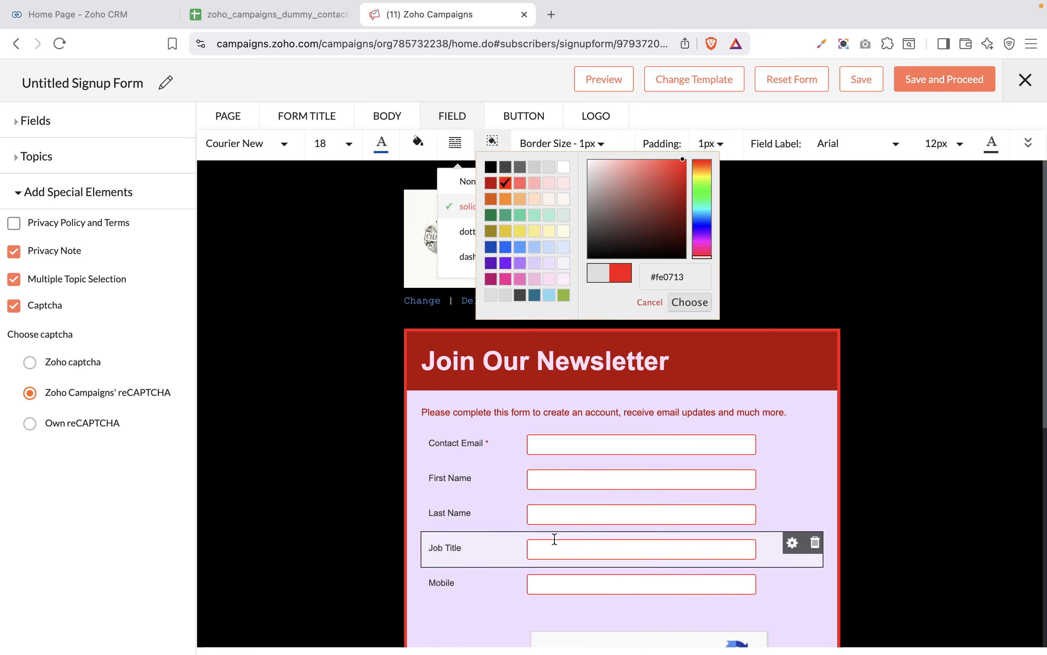
left_click(593, 143)
left_click(592, 210)
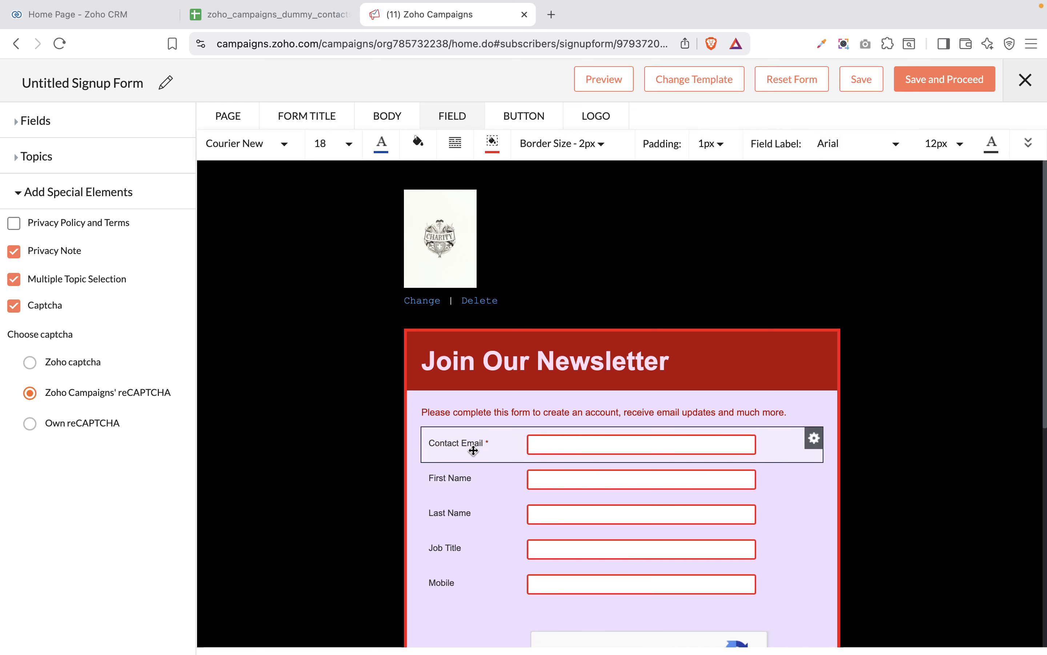
Set the field labels to size 18 and apply purple (#781cff) as their text colour
left_click(945, 143)
scroll(945, 277, "down", 5)
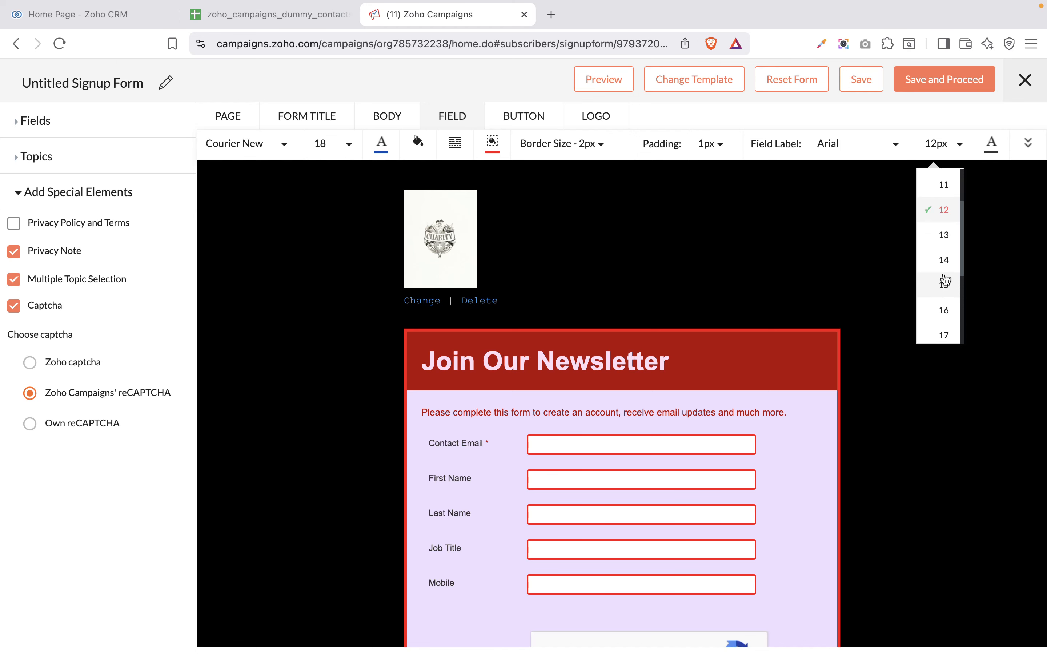
left_click(946, 301)
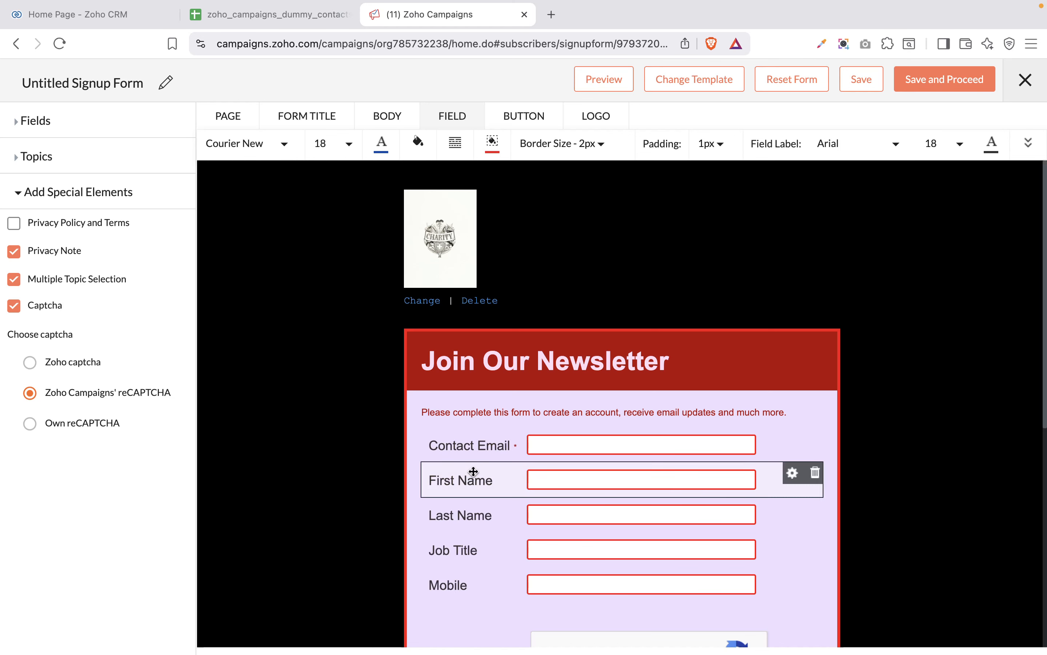
left_click(991, 143)
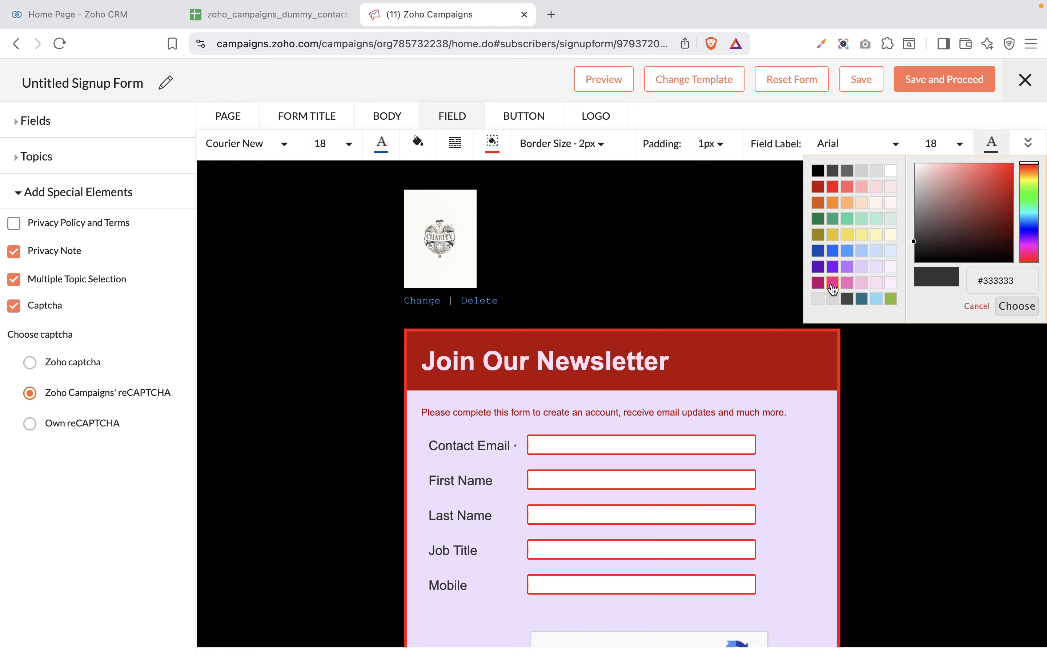
left_click(833, 268)
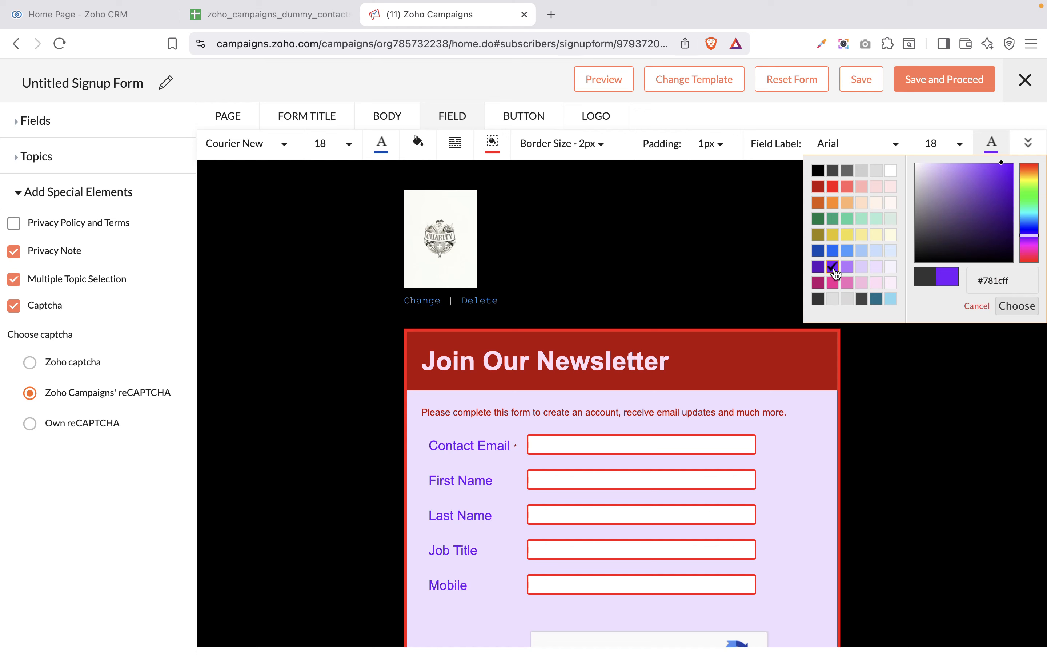
left_click(1009, 310)
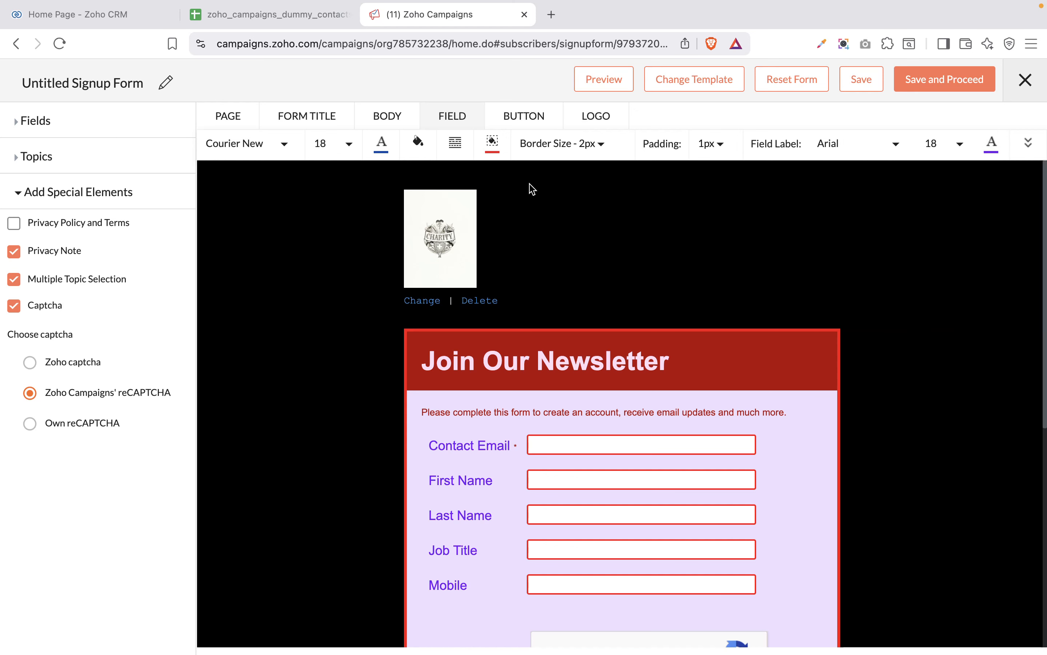
Set the Join Now button's text size to 20
left_click(514, 120)
scroll(932, 362, "down", 8)
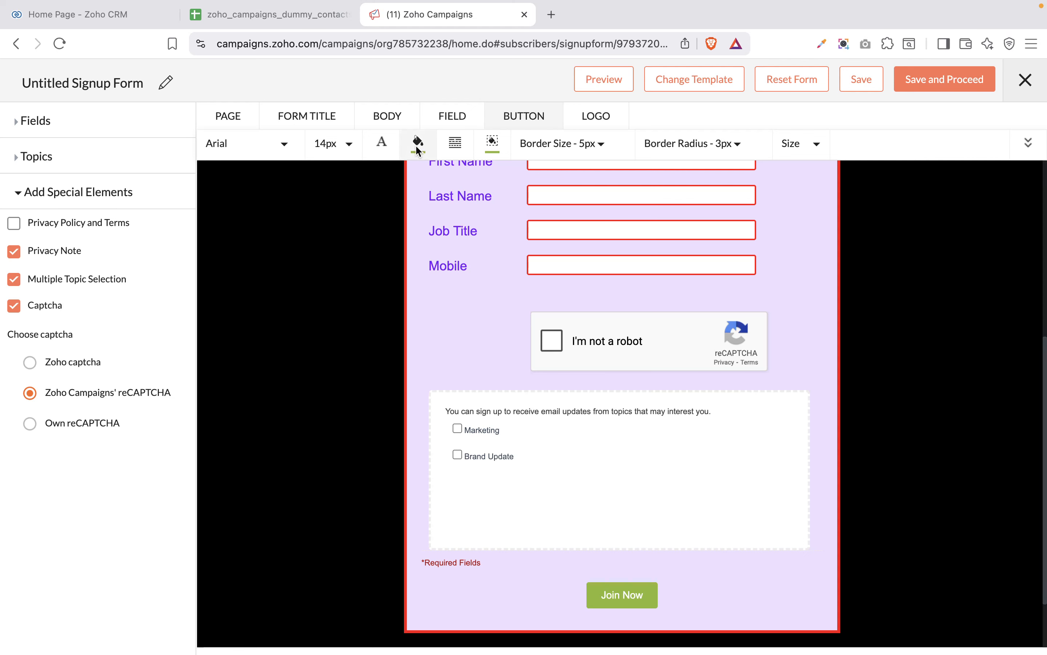
left_click(343, 143)
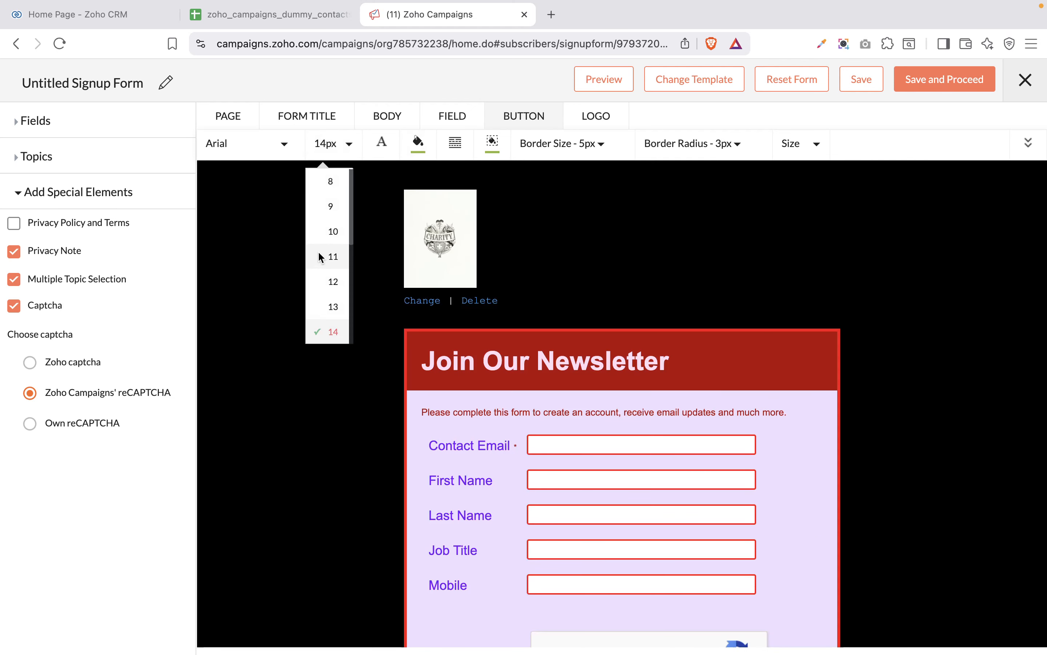
scroll(321, 255, "down", 3)
scroll(320, 257, "down", 1)
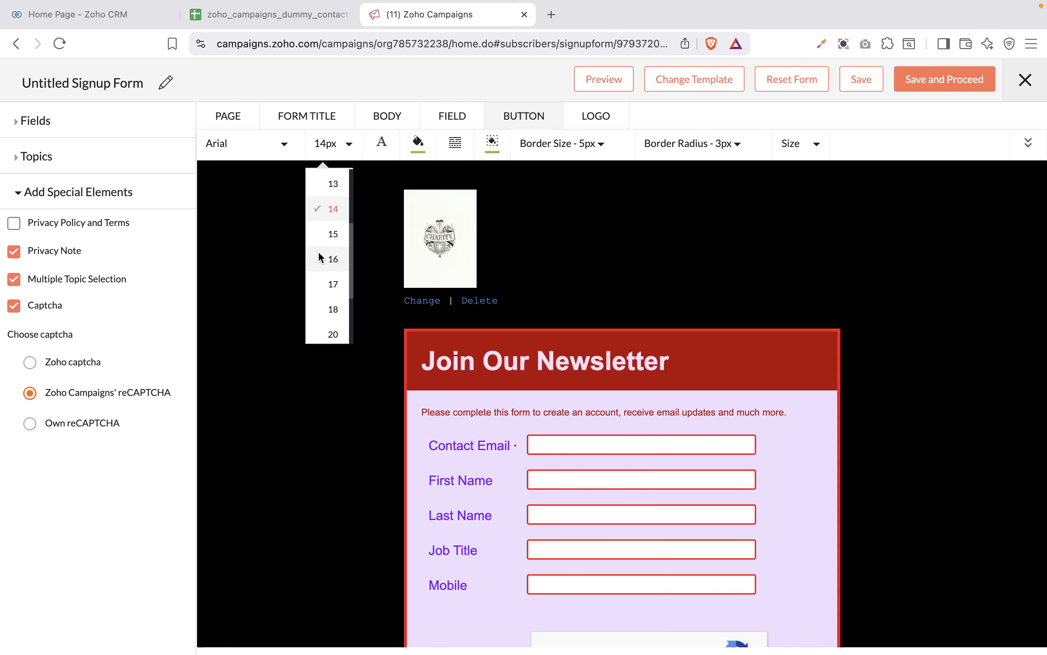
left_click(330, 327)
scroll(594, 442, "down", 9)
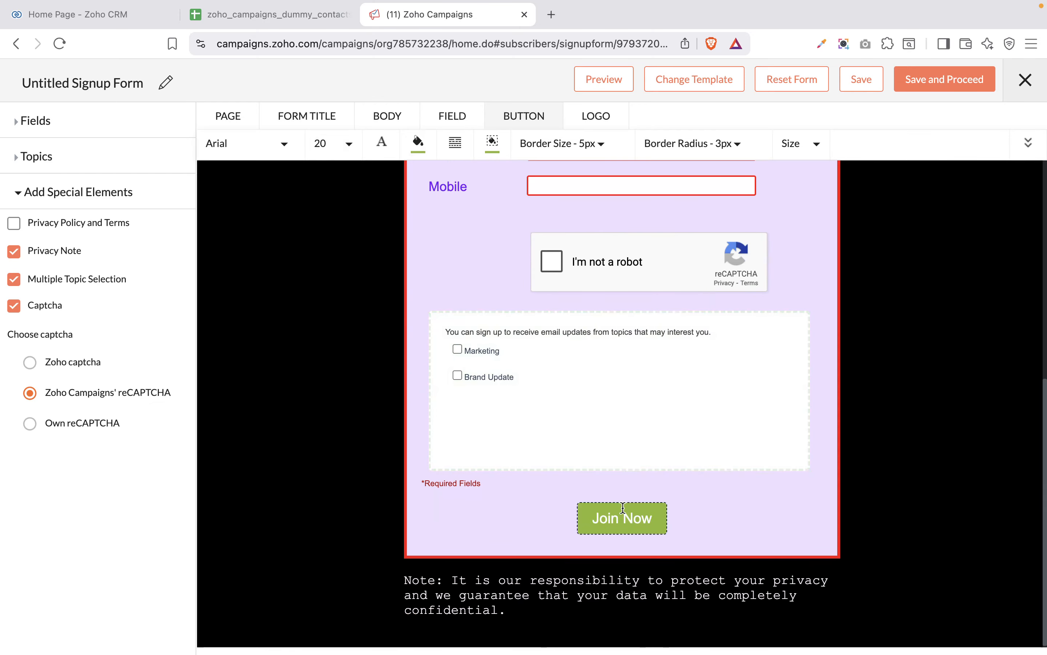
Fill the Join Now button with blue (#499dff), try a light pink (#ffddf4) border, and colour the border bright pink (#f62398)
left_click(417, 147)
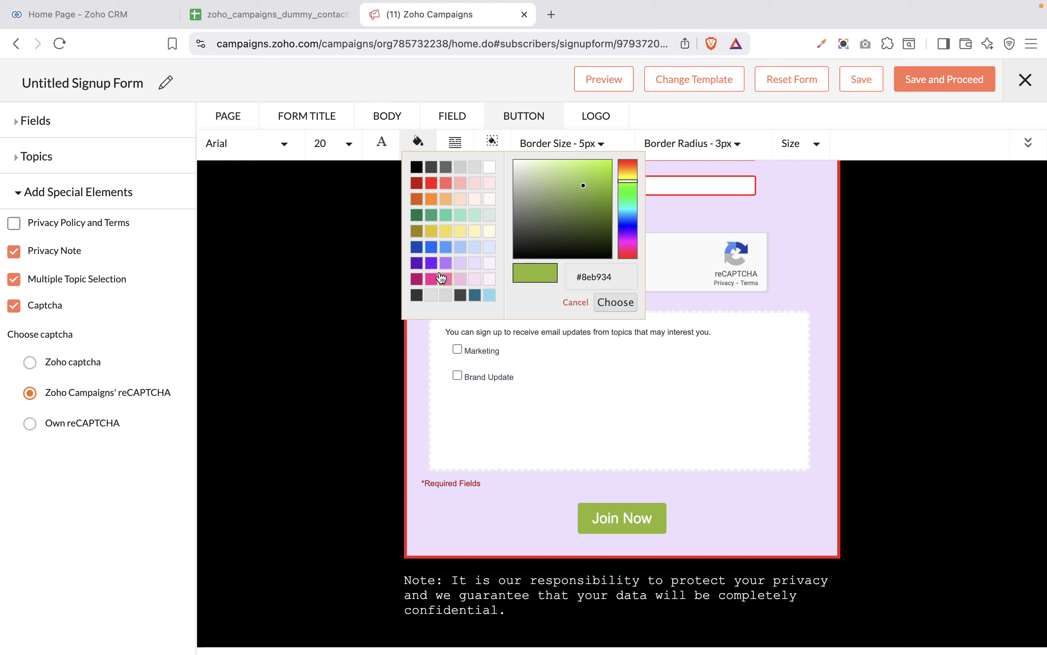
left_click(445, 248)
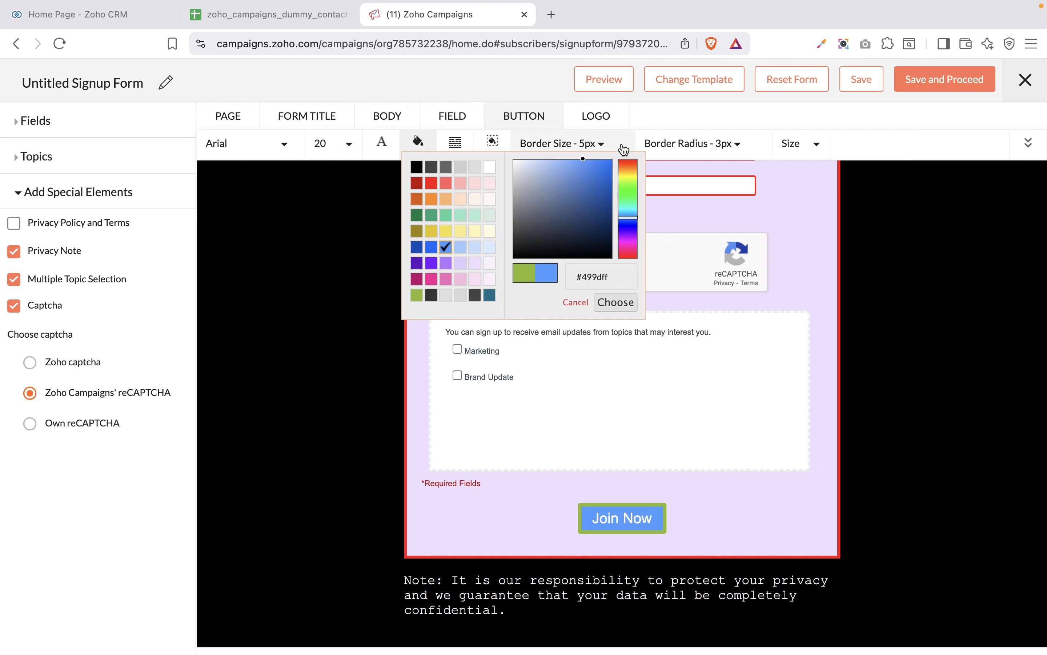
left_click(492, 142)
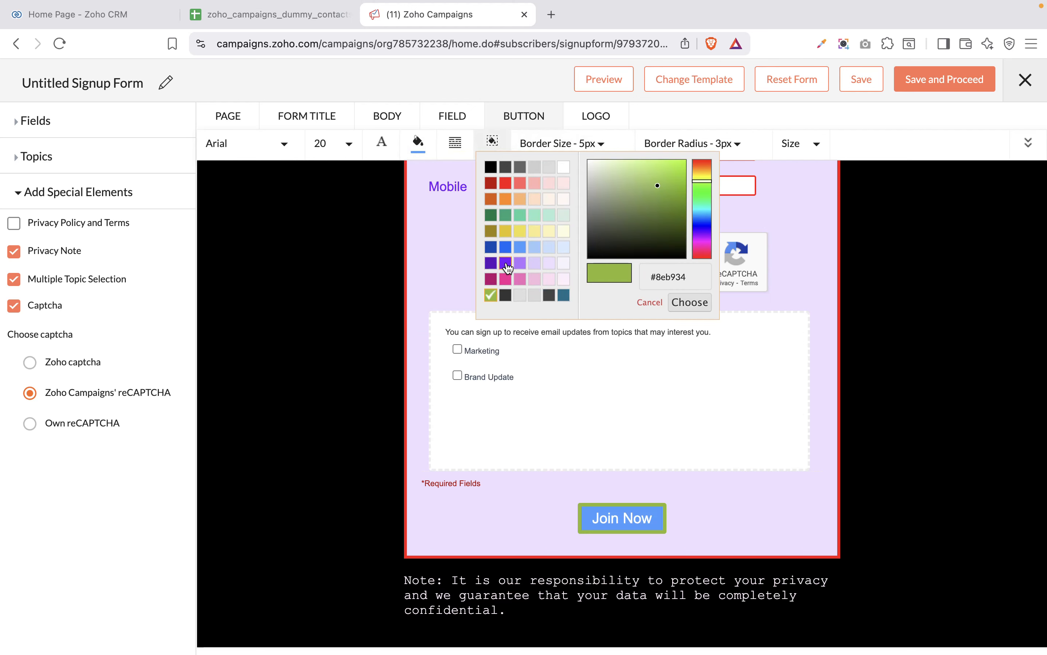
left_click(549, 280)
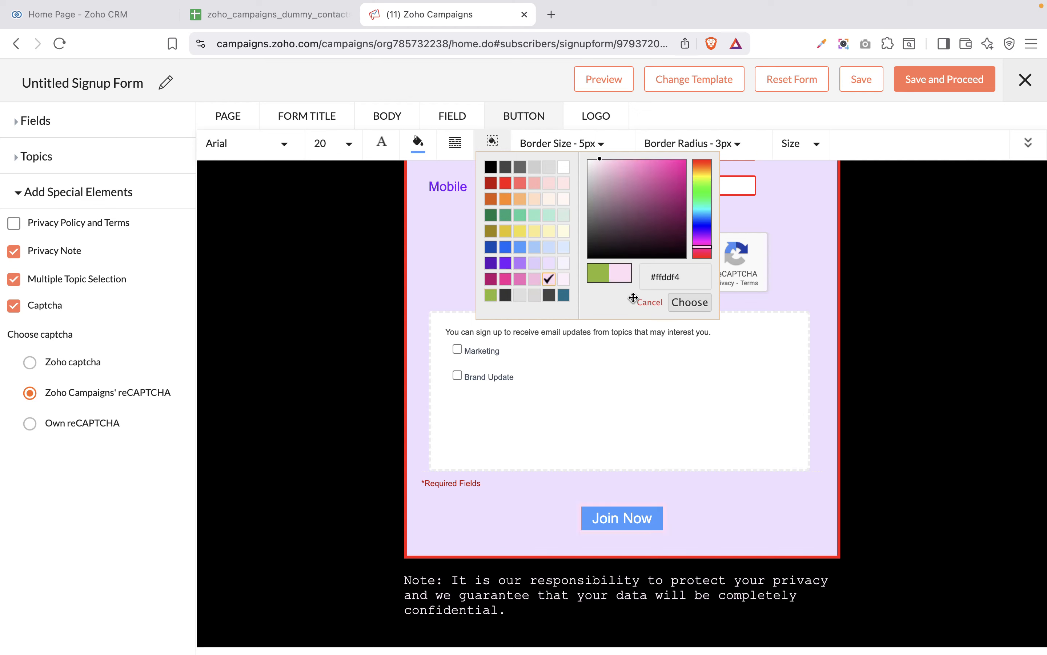
left_click(506, 282)
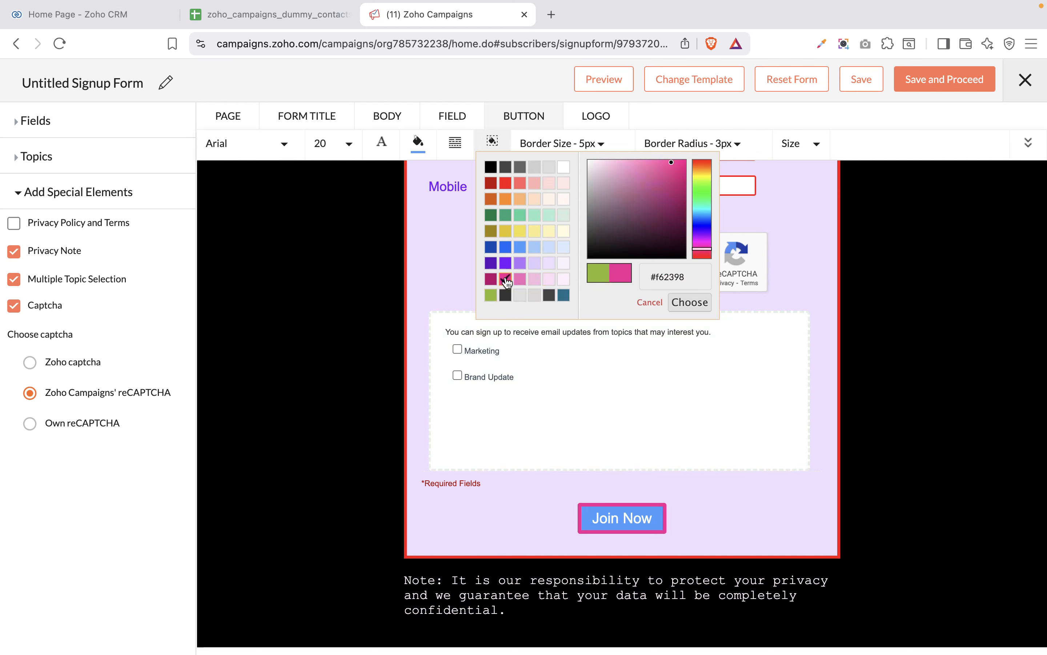
Set the Join Now button's border size to 2px
left_click(687, 503)
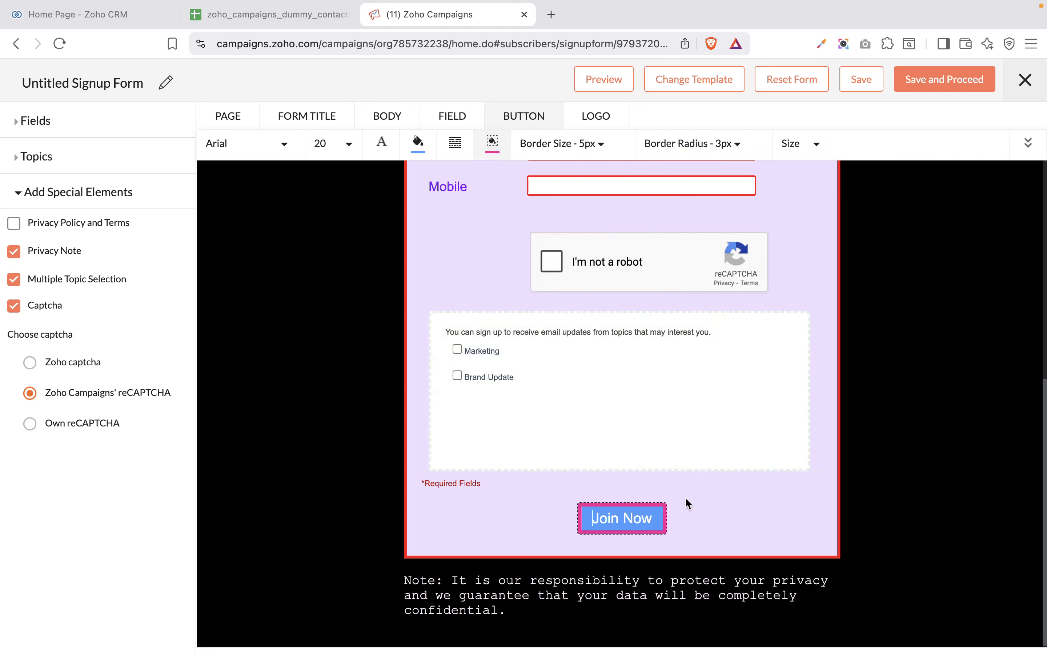
left_click(599, 146)
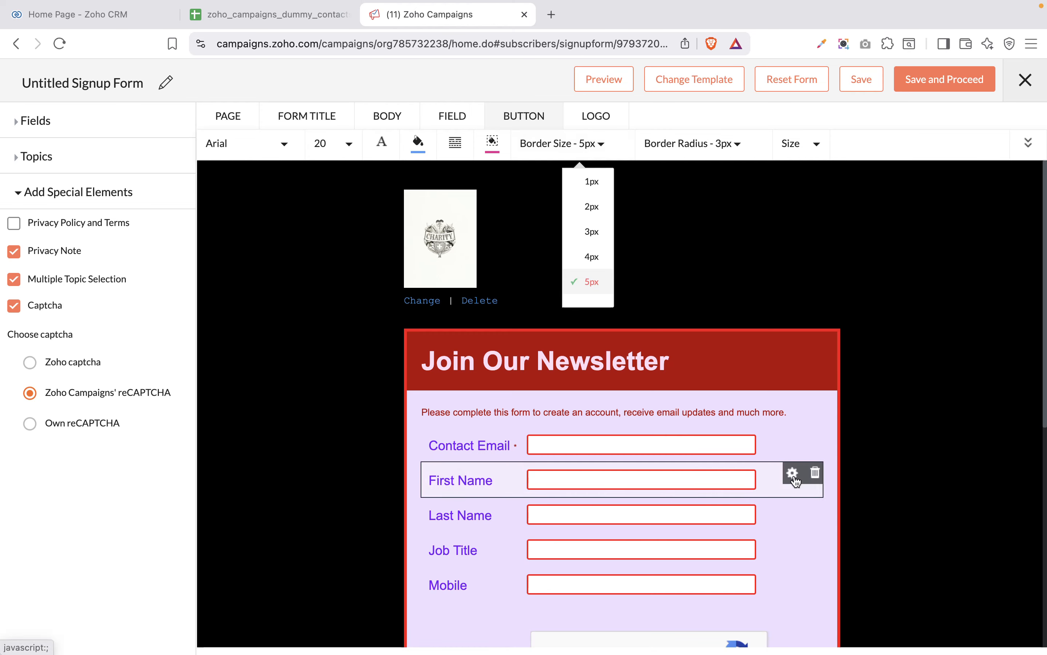
scroll(795, 476, "down", 5)
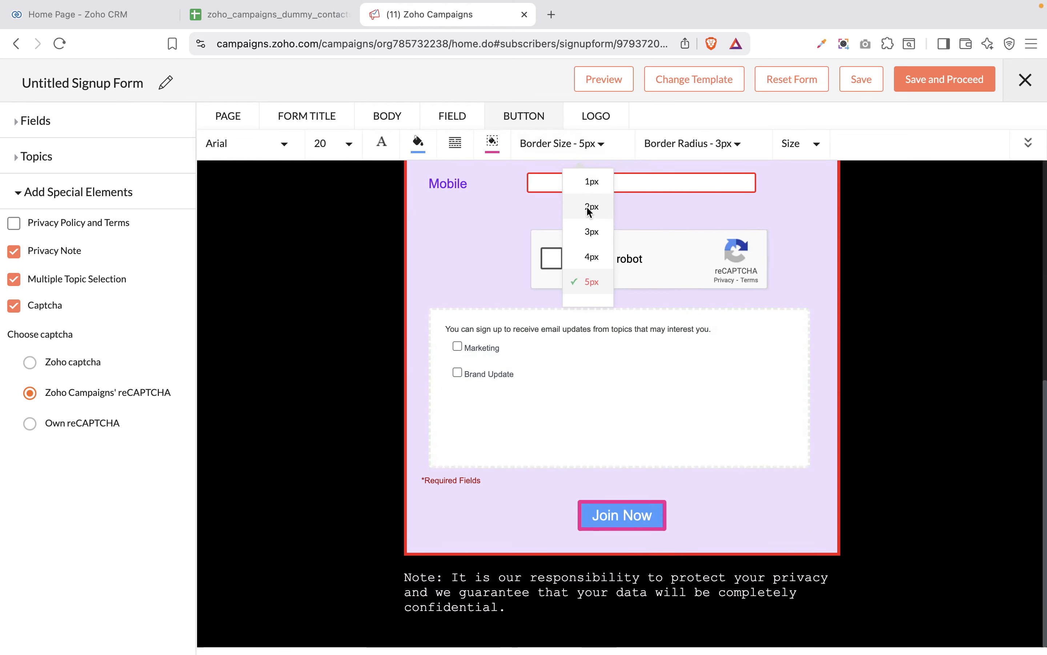
left_click(591, 206)
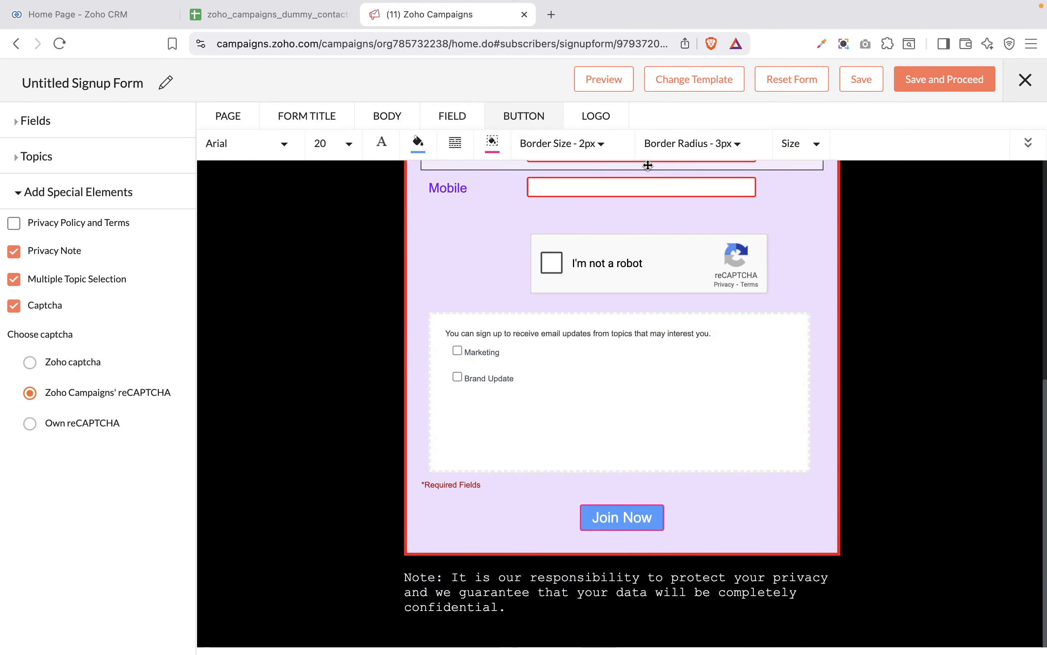
left_click(715, 145)
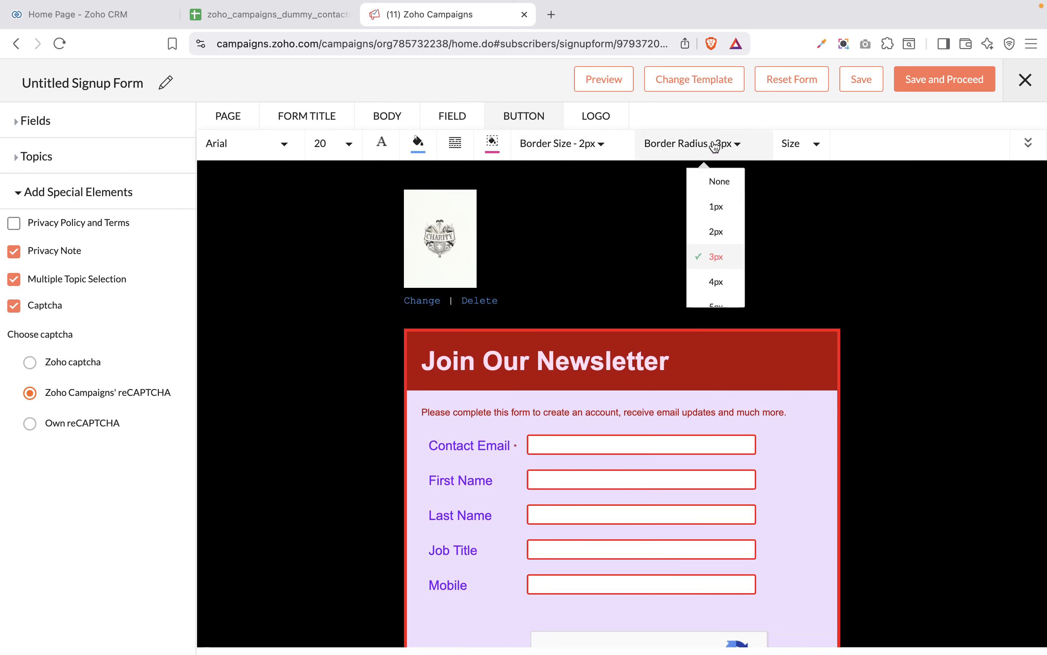
left_click(798, 154)
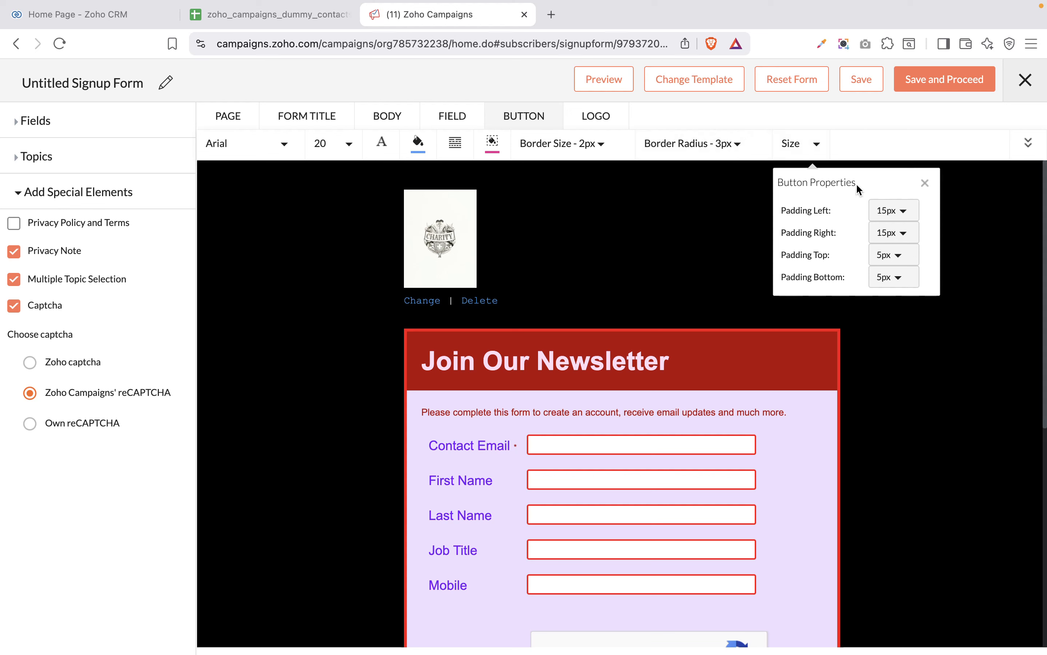
left_click(666, 278)
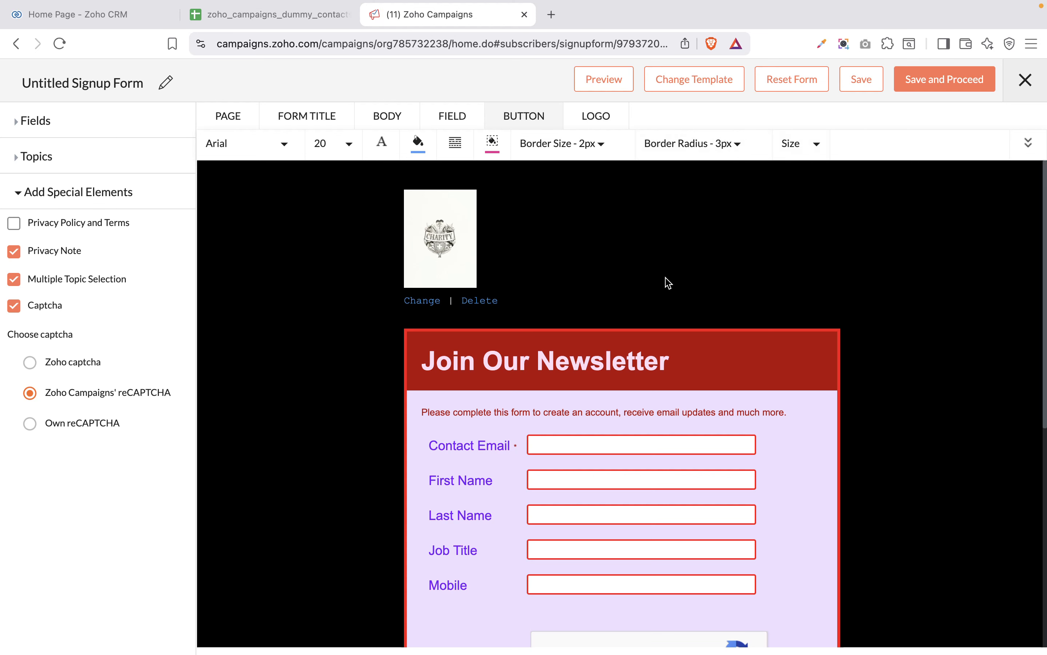
Try the logo image at right alignment and settle on center alignment above the form
left_click(588, 128)
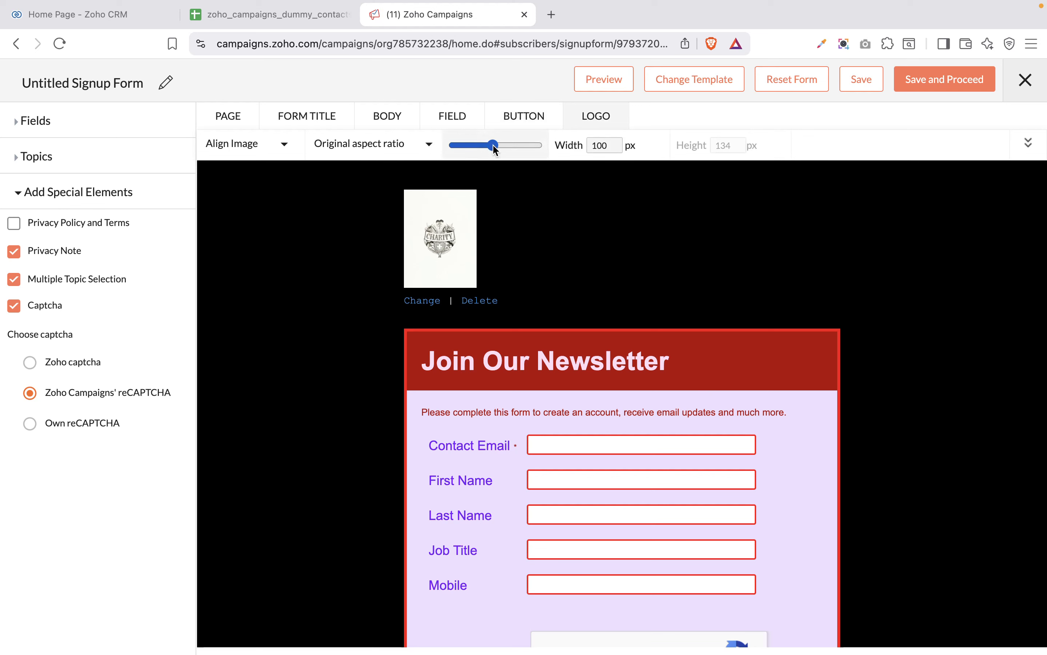
mouse_move(493, 146)
left_mouse_down()
mouse_move(526, 139)
mouse_move(478, 148)
left_mouse_up()
left_click(280, 145)
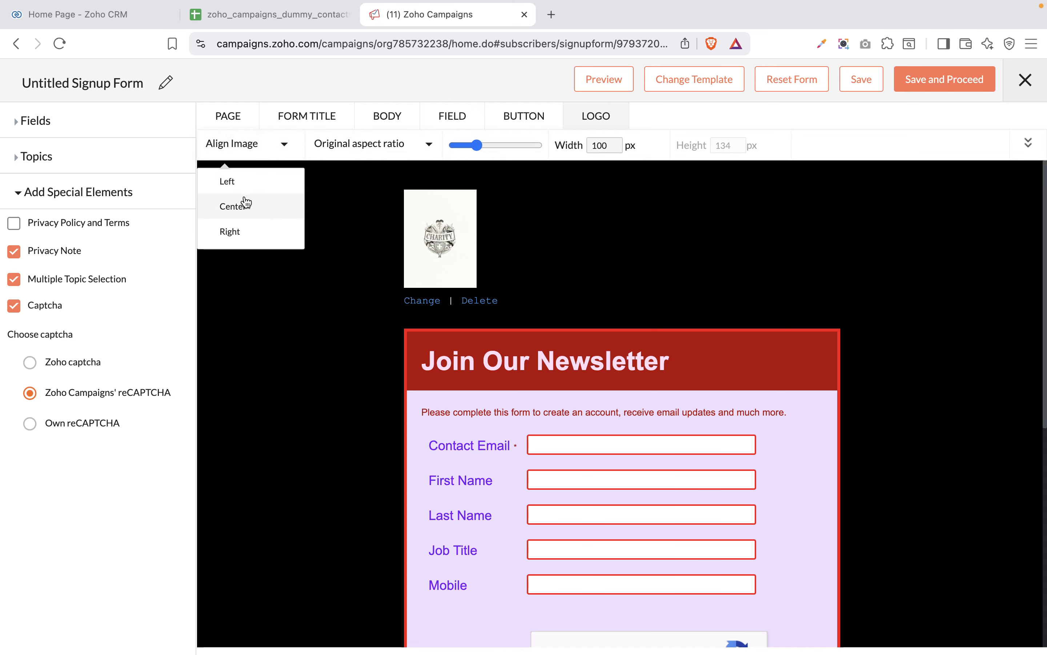
left_click(235, 209)
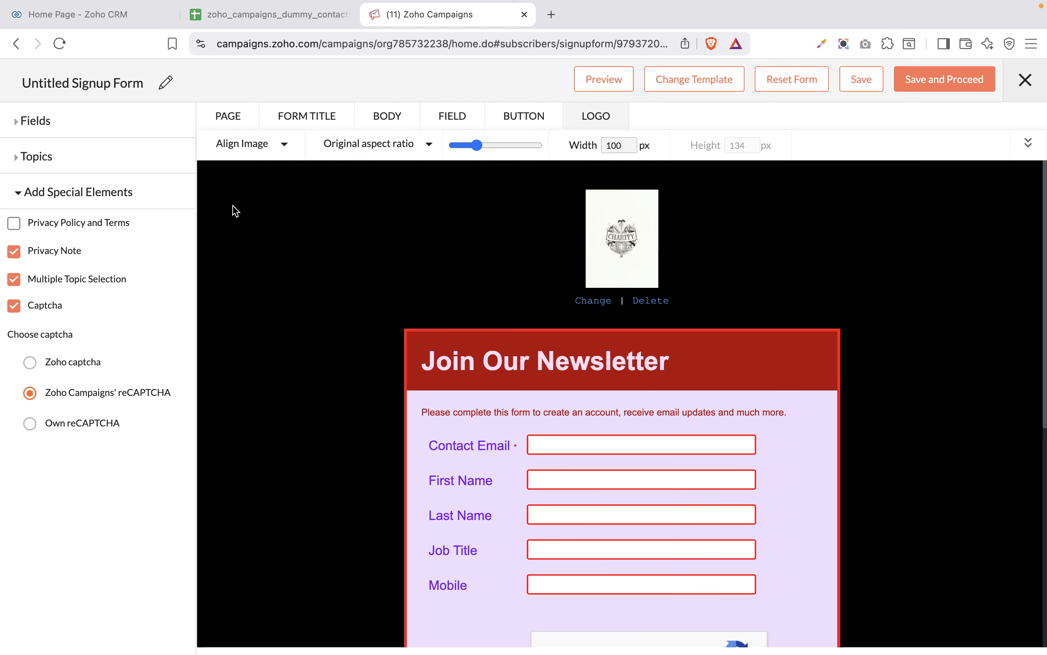
left_click(269, 152)
left_click(252, 233)
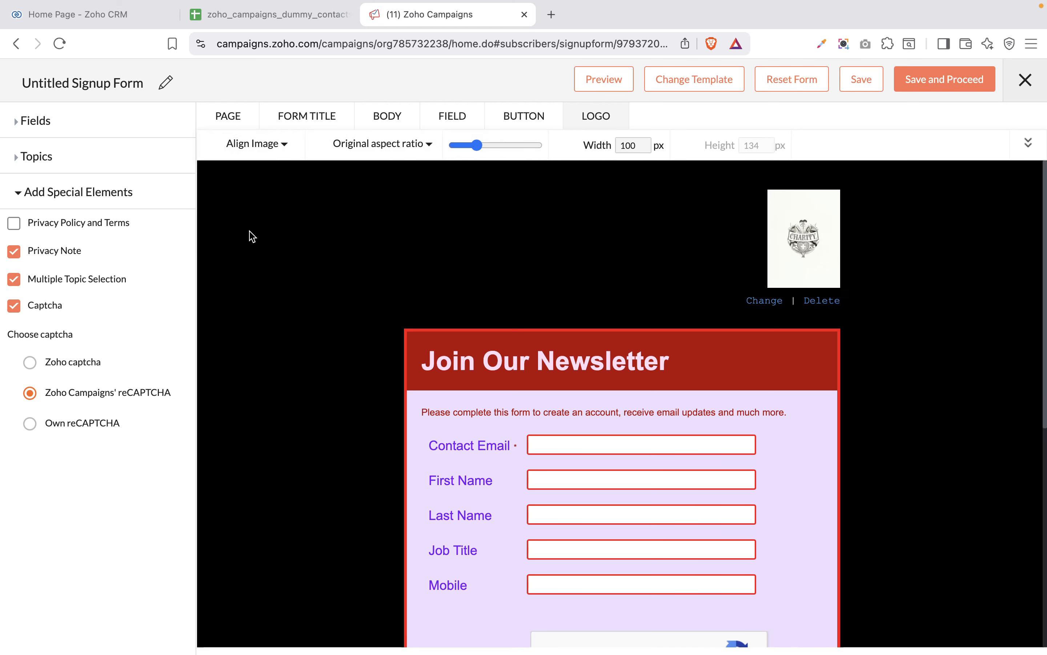
left_click(271, 145)
left_click(241, 212)
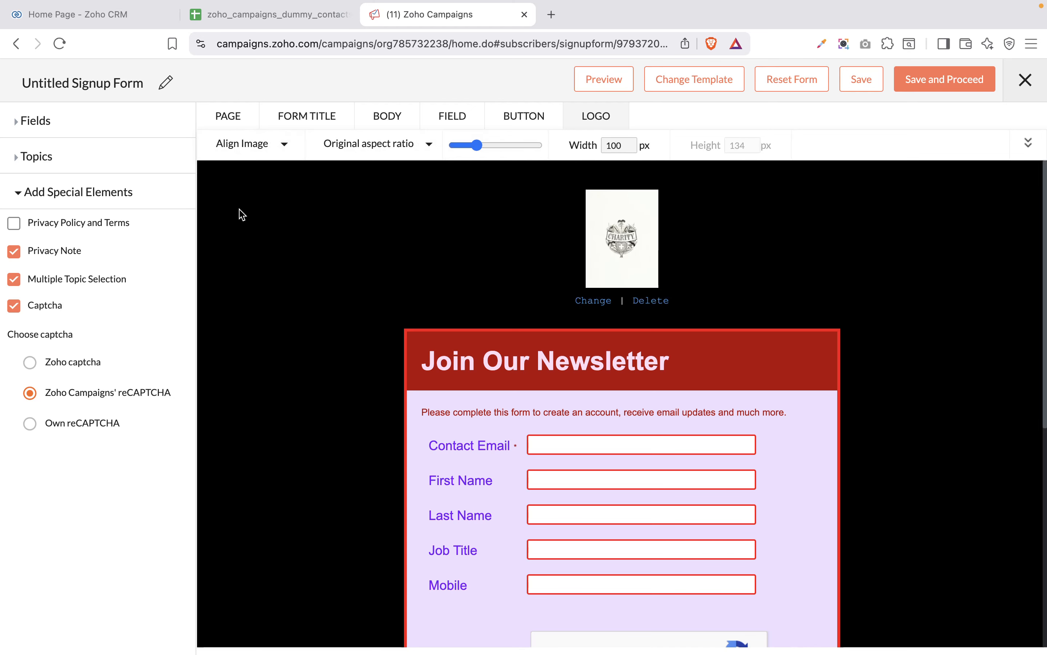
Give the logo a custom aspect ratio of 200 by 100 px, comparing it with the original aspect ratio
left_click(467, 144)
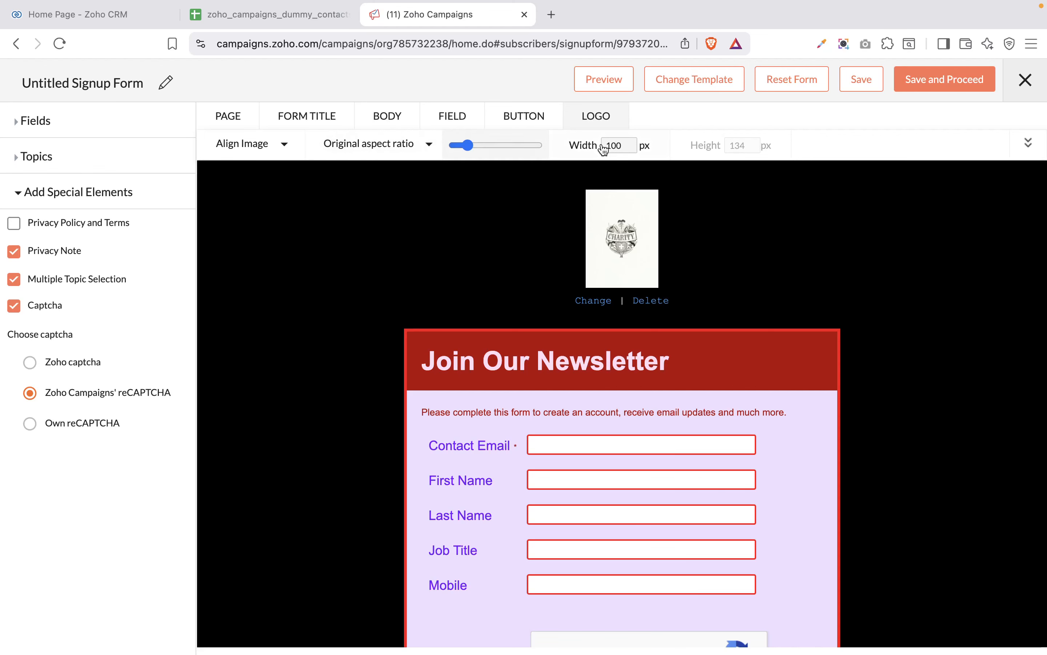
left_click(376, 144)
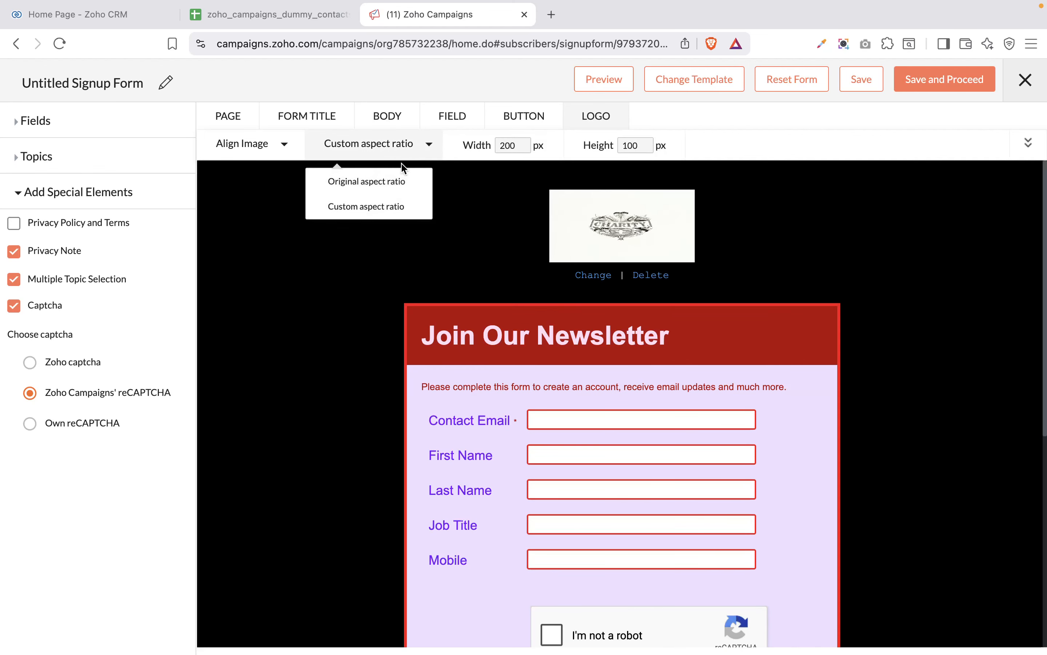
left_click(395, 184)
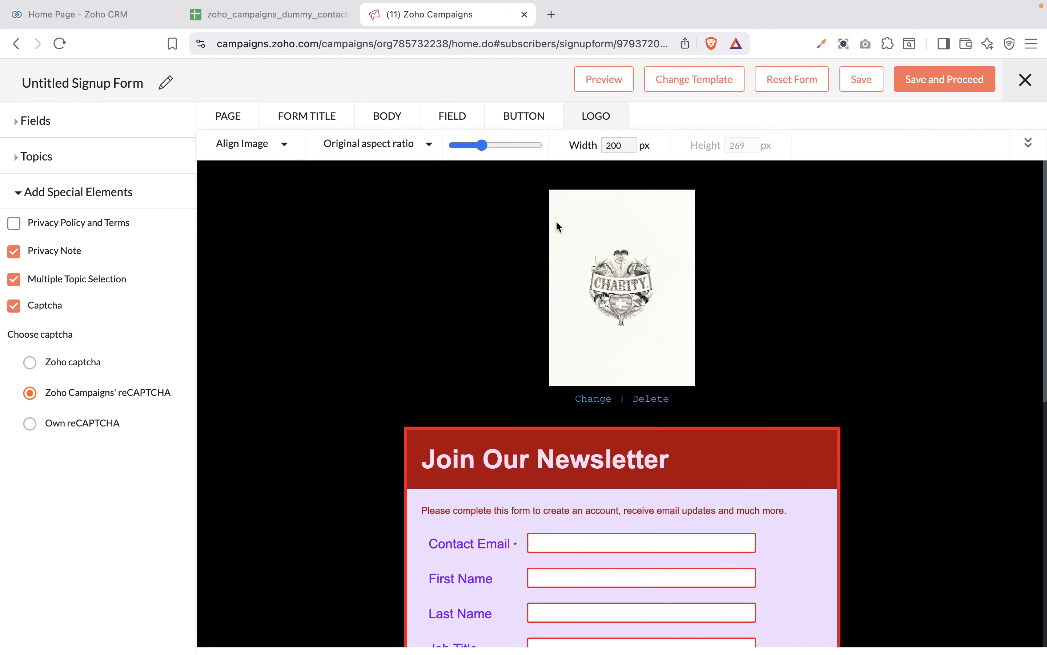
left_click(414, 146)
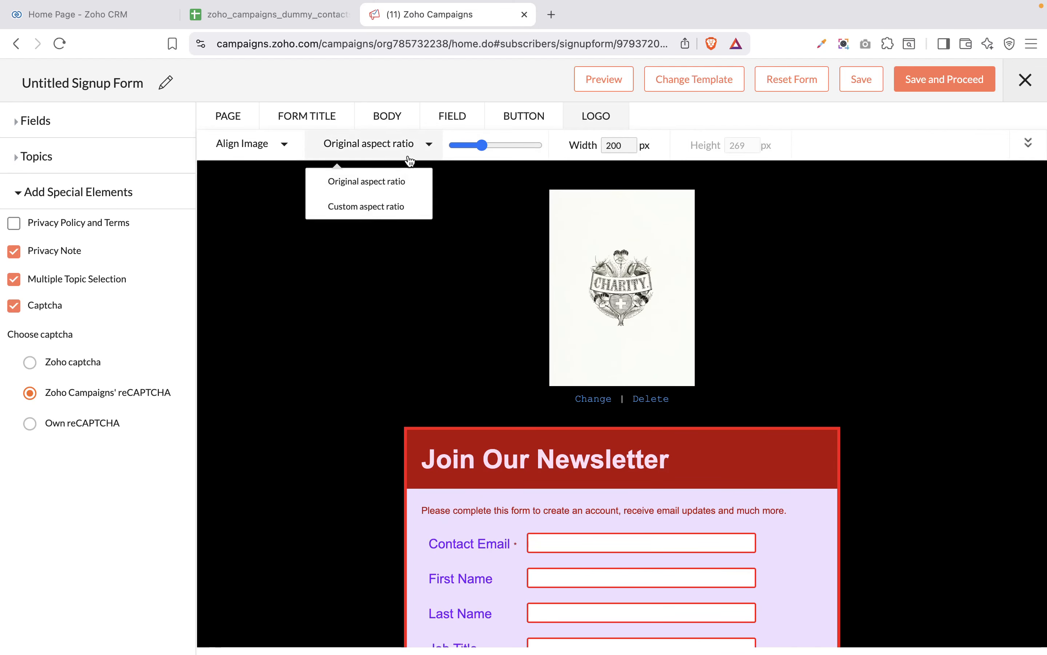
left_click(388, 207)
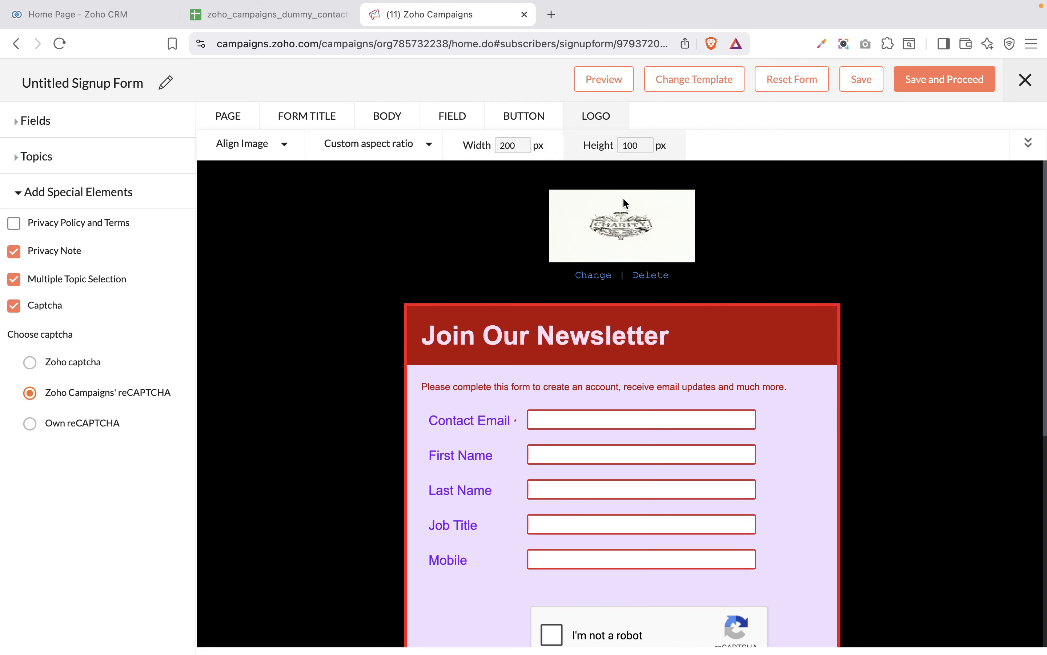
Review the whole form layout and save the signup form design
scroll(717, 324, "down", 10)
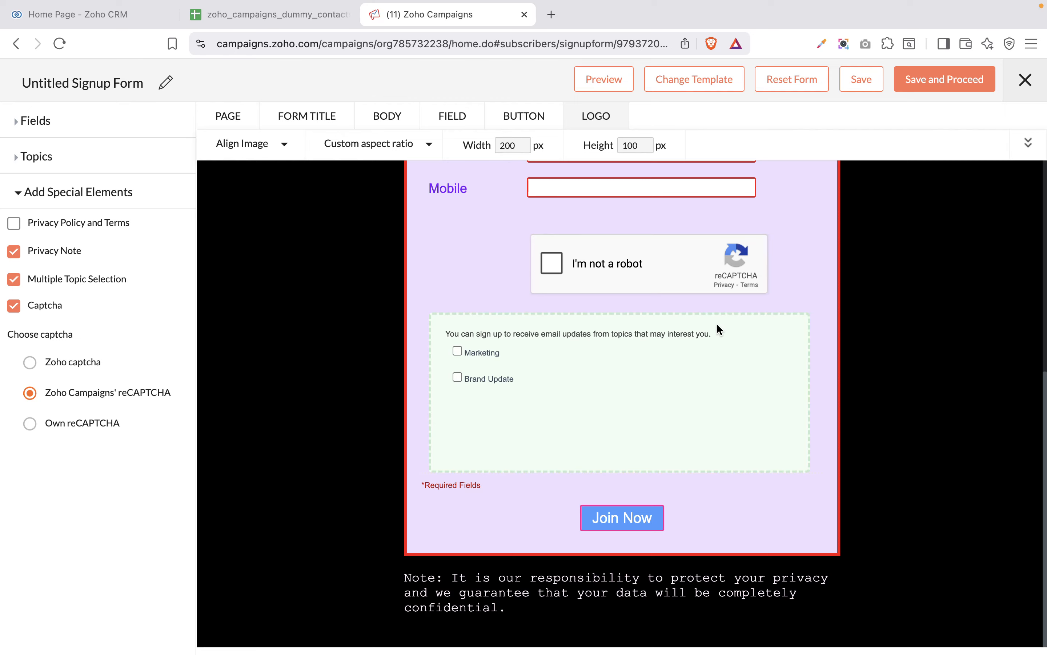
scroll(717, 330, "up", 10)
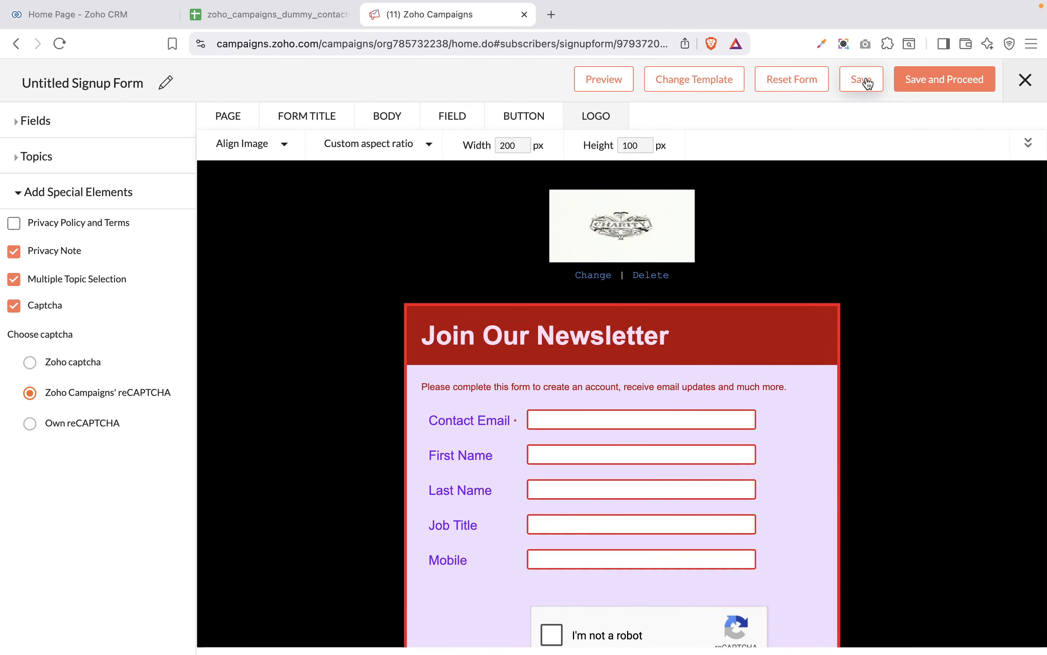
left_click(868, 83)
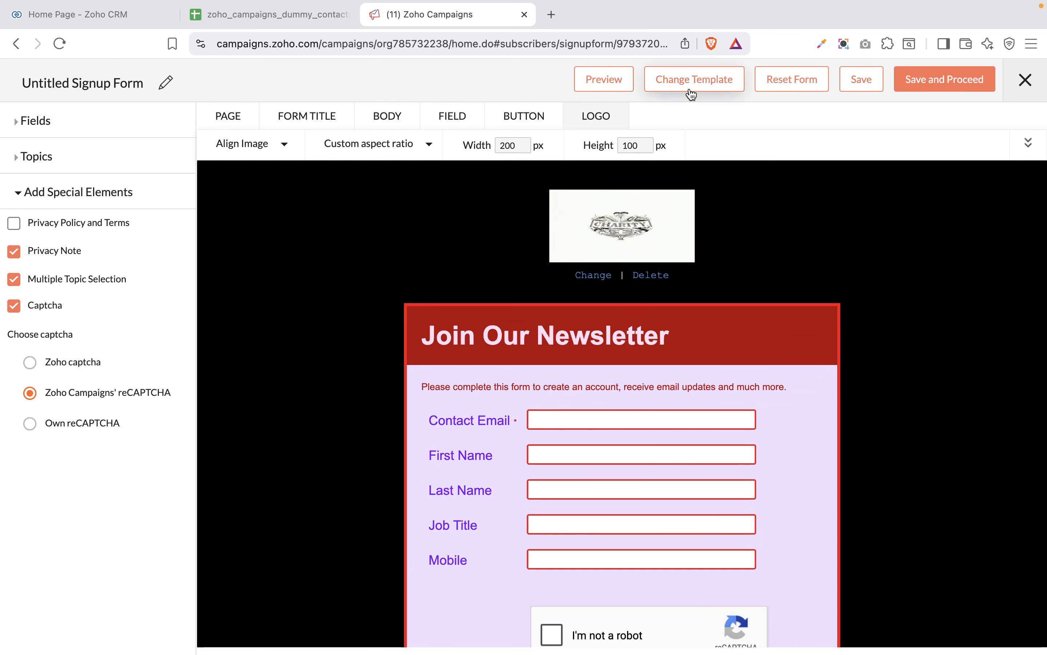
Preview the signup form in desktop mode and examine its logo, title, fields, captcha, topics and Join Now button
left_click(600, 82)
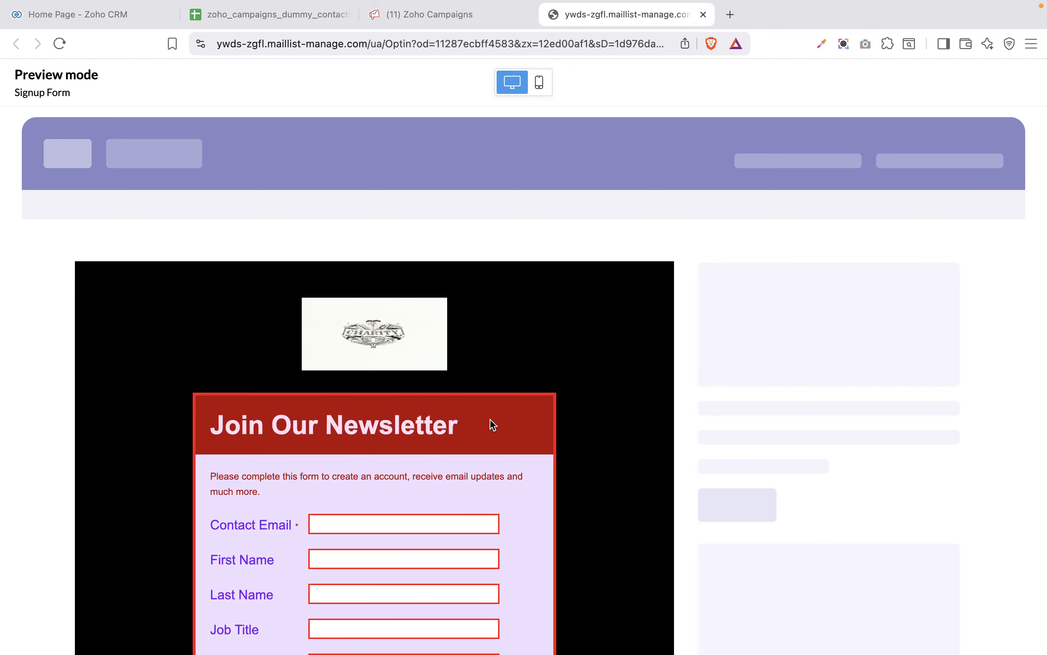
scroll(493, 424, "down", 10)
scroll(492, 424, "up", 3)
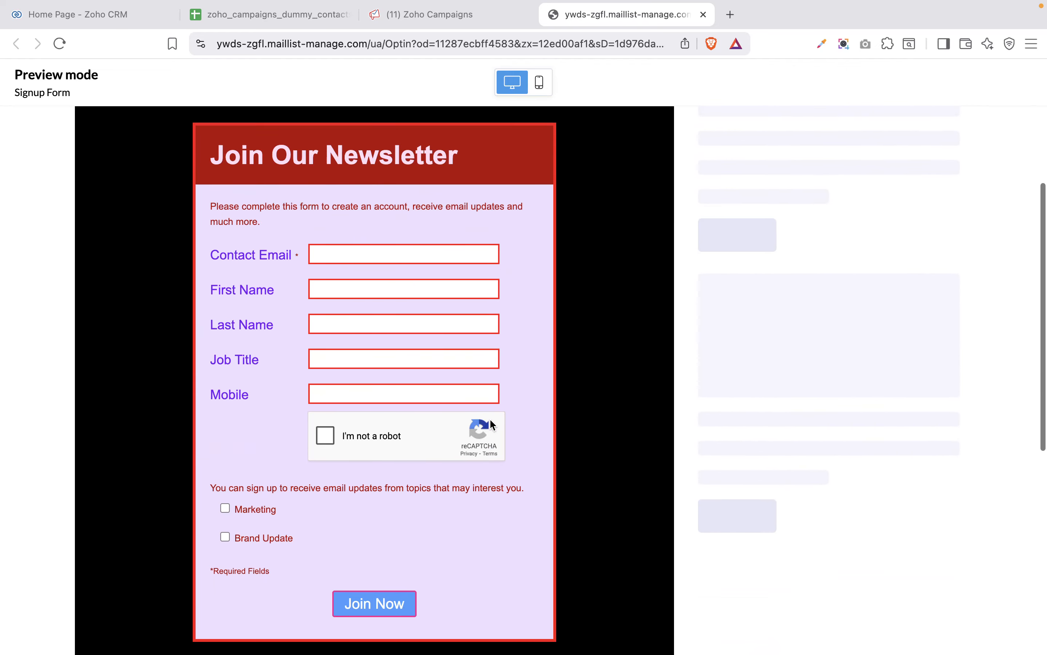
scroll(492, 424, "up", 2)
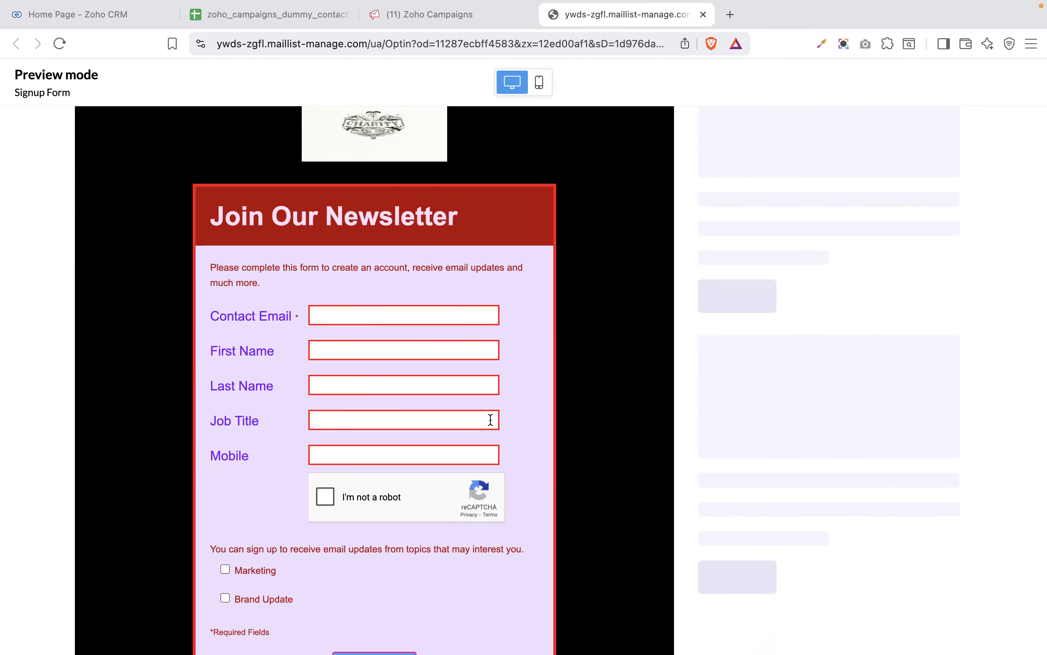
Return to the form editor and save the design, proceeding to the form's details page
left_click(407, 8)
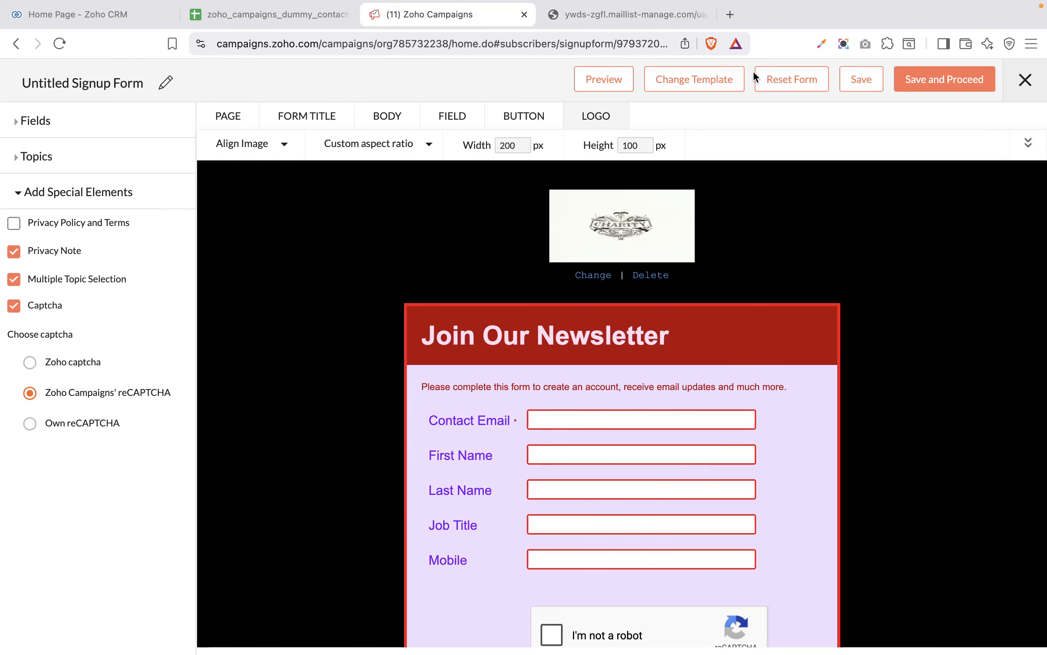
left_click(942, 82)
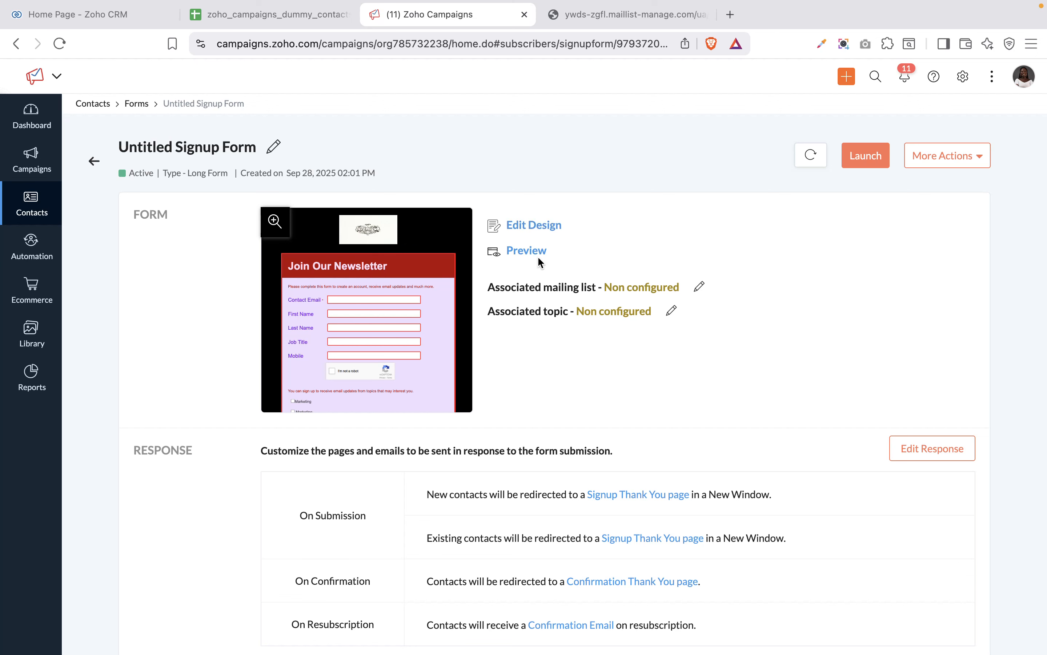
Rename the form as Website Signup Form
left_click(274, 153)
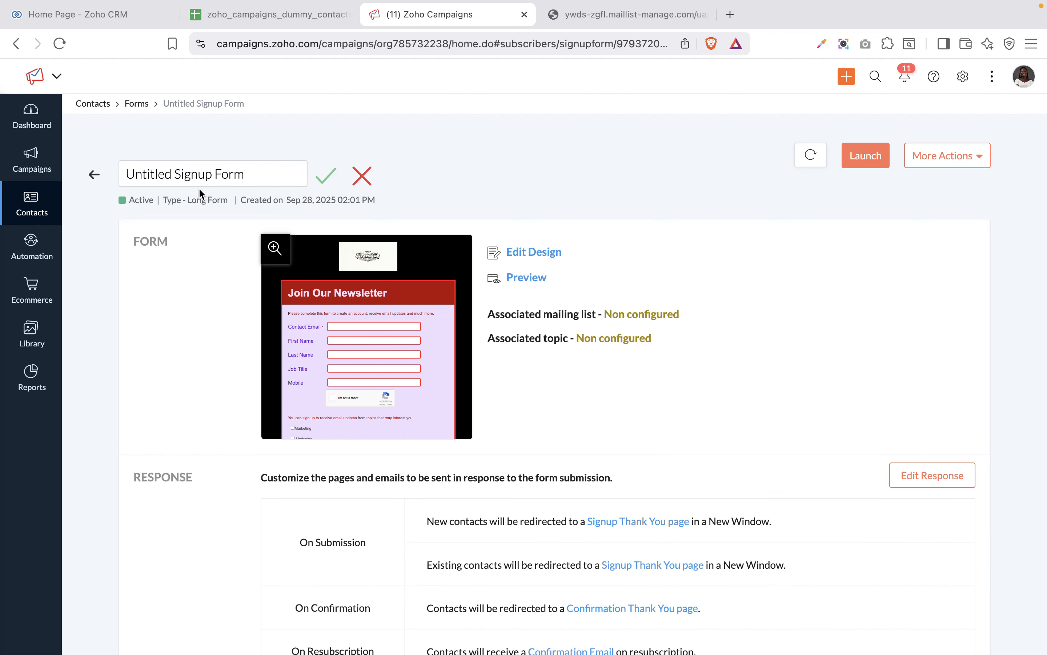
double_click(157, 171)
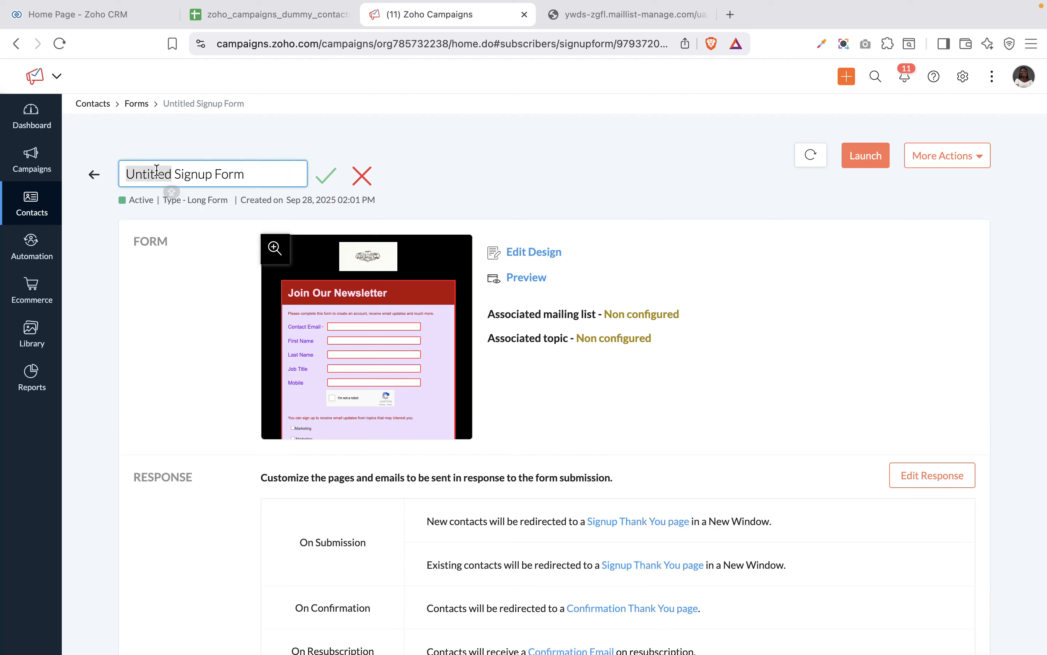
type("W")
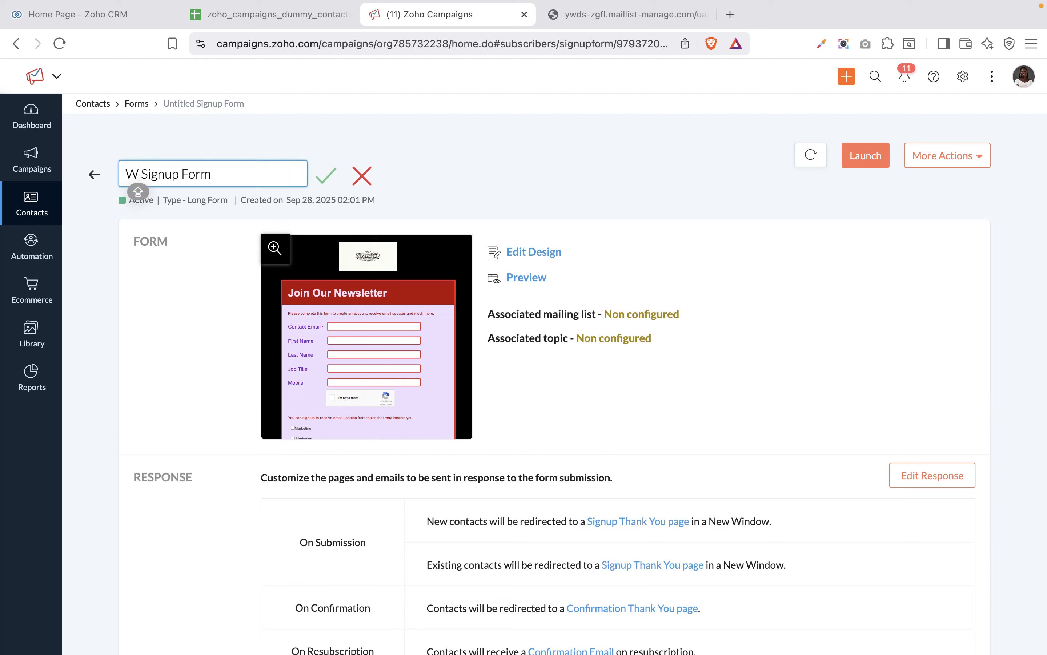
type("ebsite")
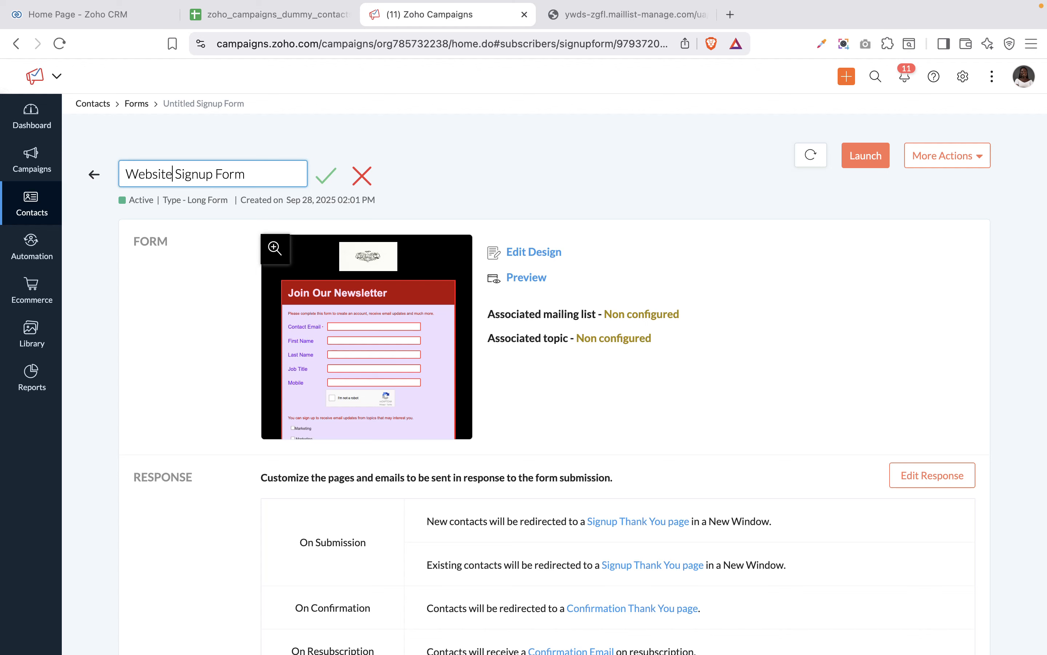
left_click(329, 182)
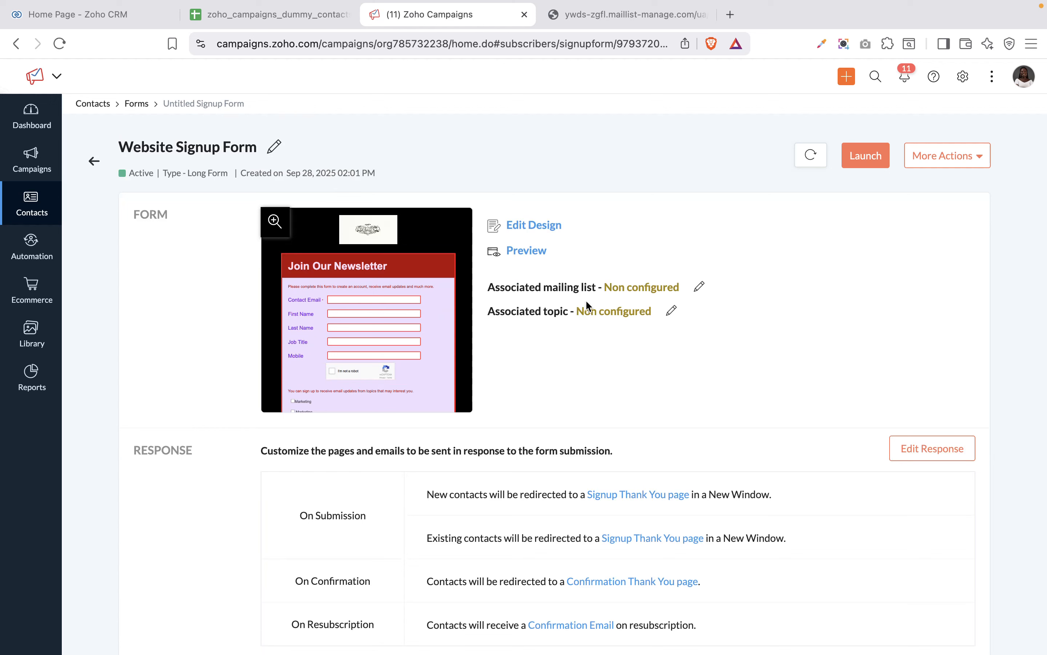
Associate the signup form with the Website Contact mailing list
left_click(702, 287)
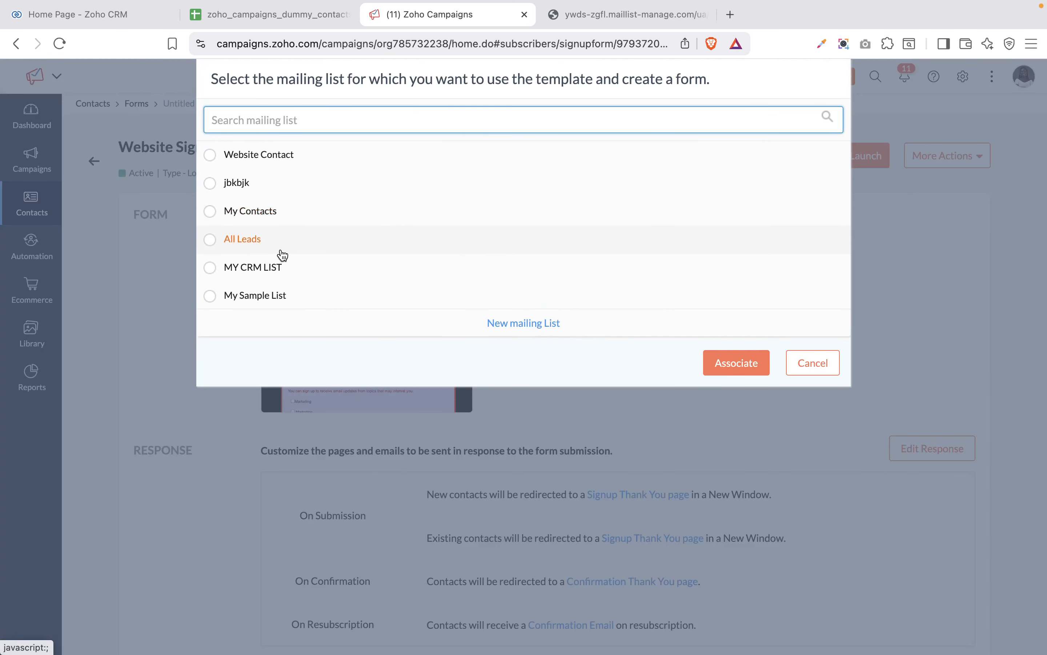
left_click(251, 159)
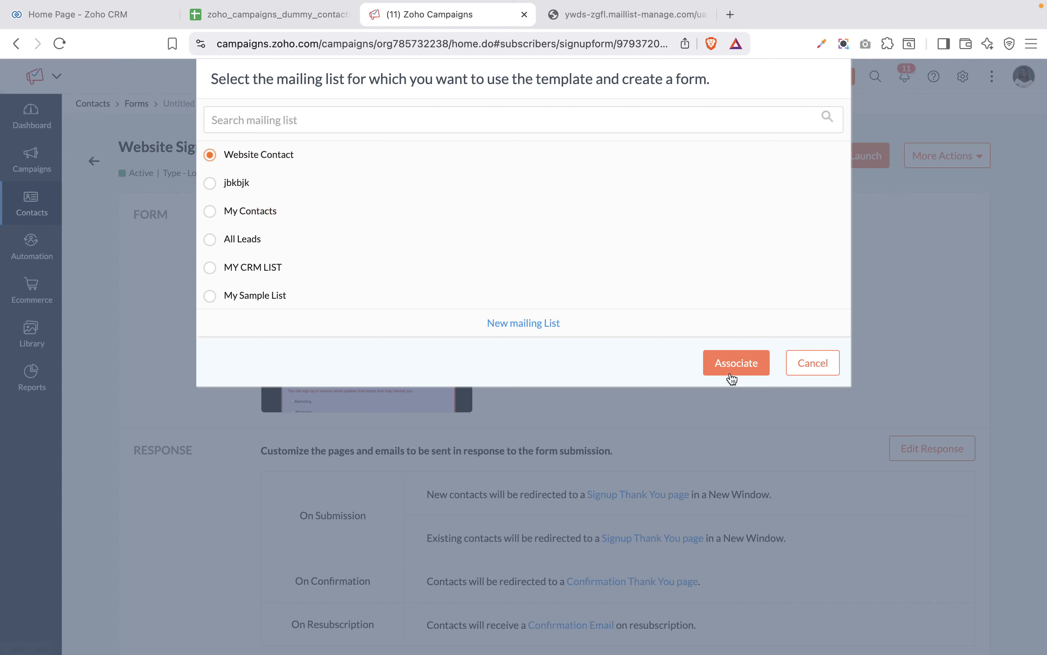
left_click(748, 366)
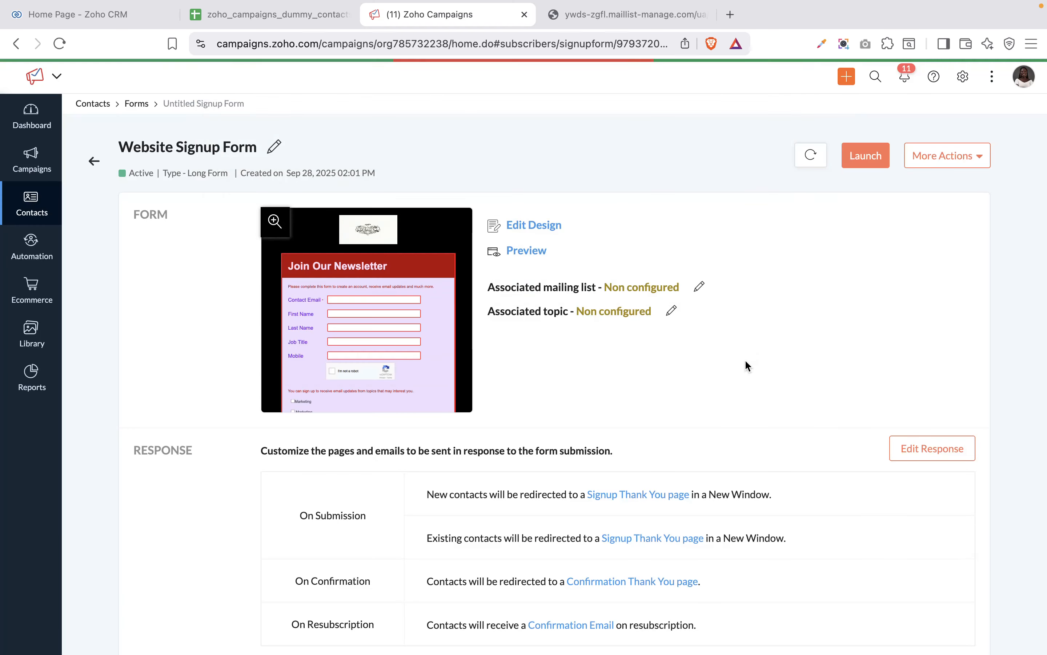
Associate the signup form with the Brand Update topic
left_click(671, 323)
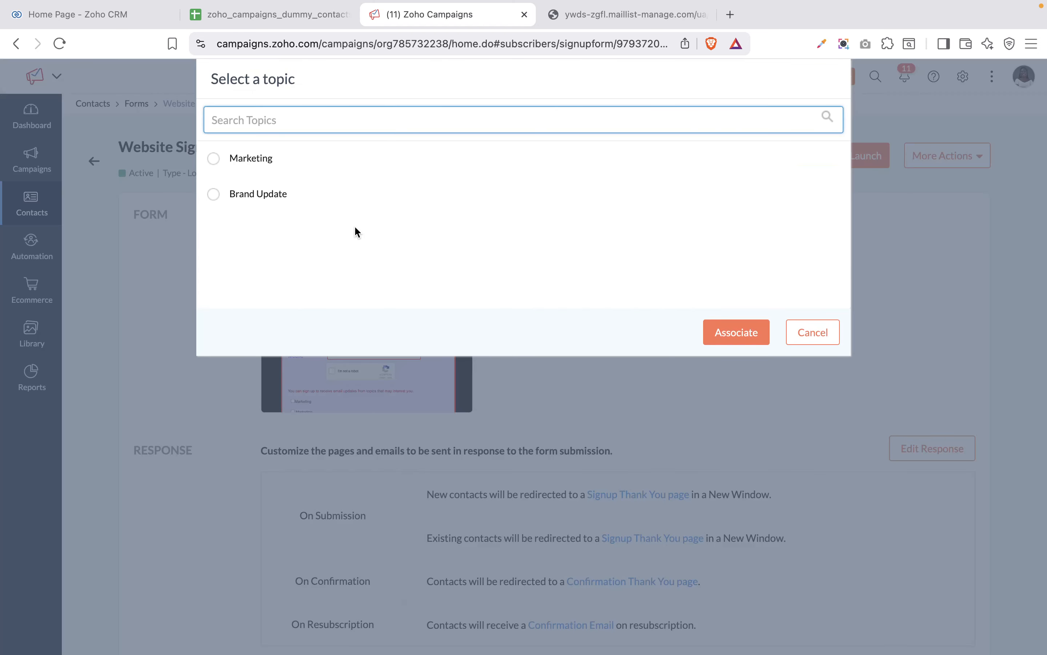
left_click(248, 175)
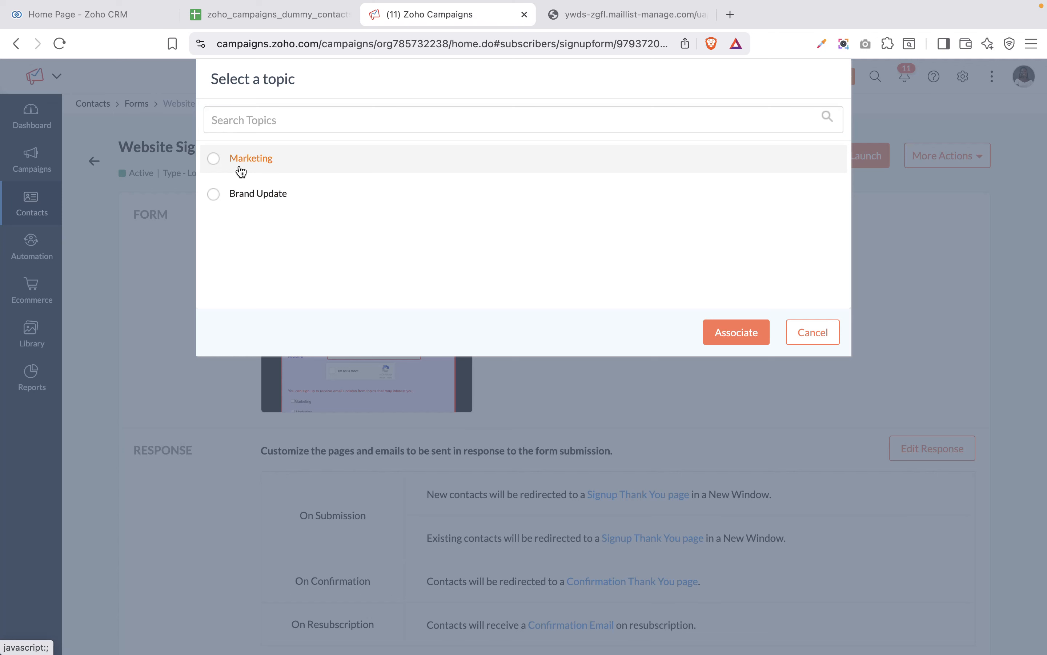
left_click(250, 198)
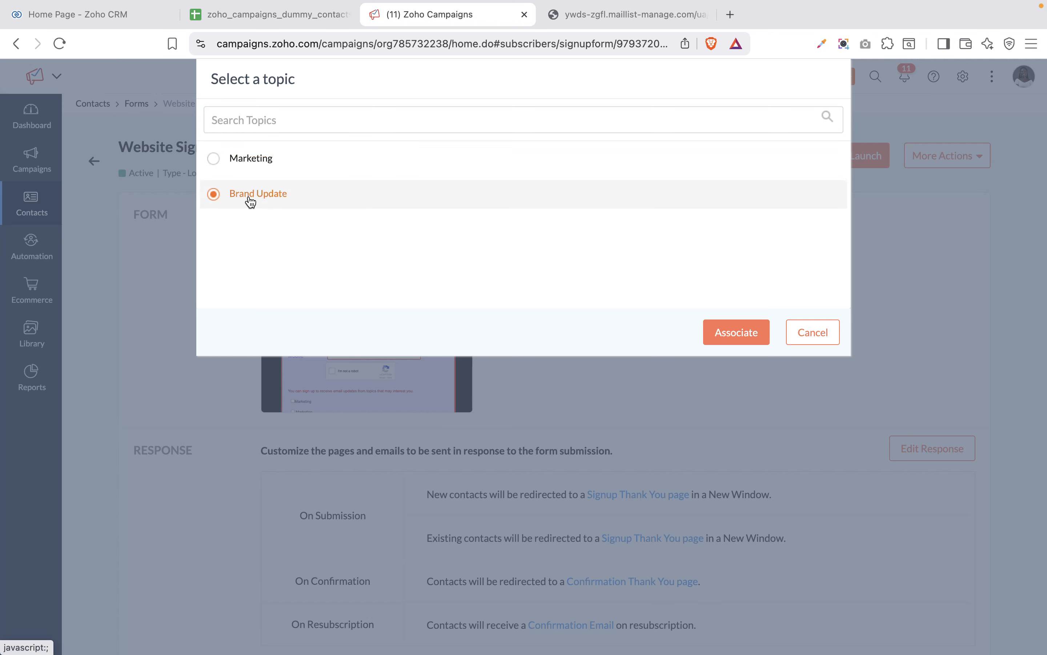
left_click(735, 332)
Open the signup submission thank-you page for new contacts for customization, check its body text and logo options, and save it
scroll(734, 343, "down", 2)
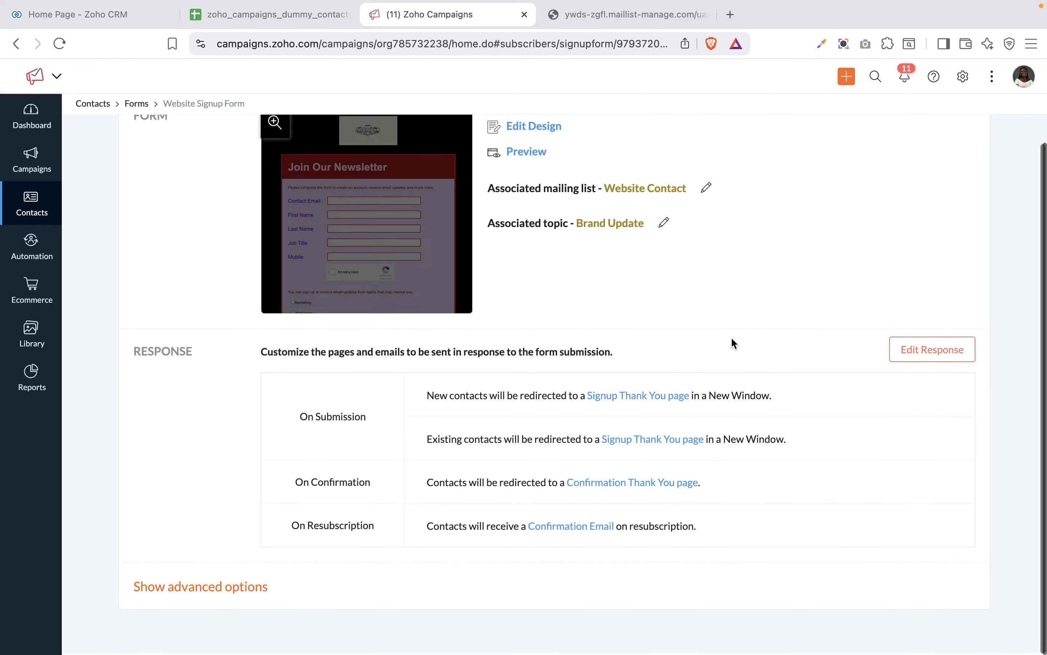
left_click(915, 357)
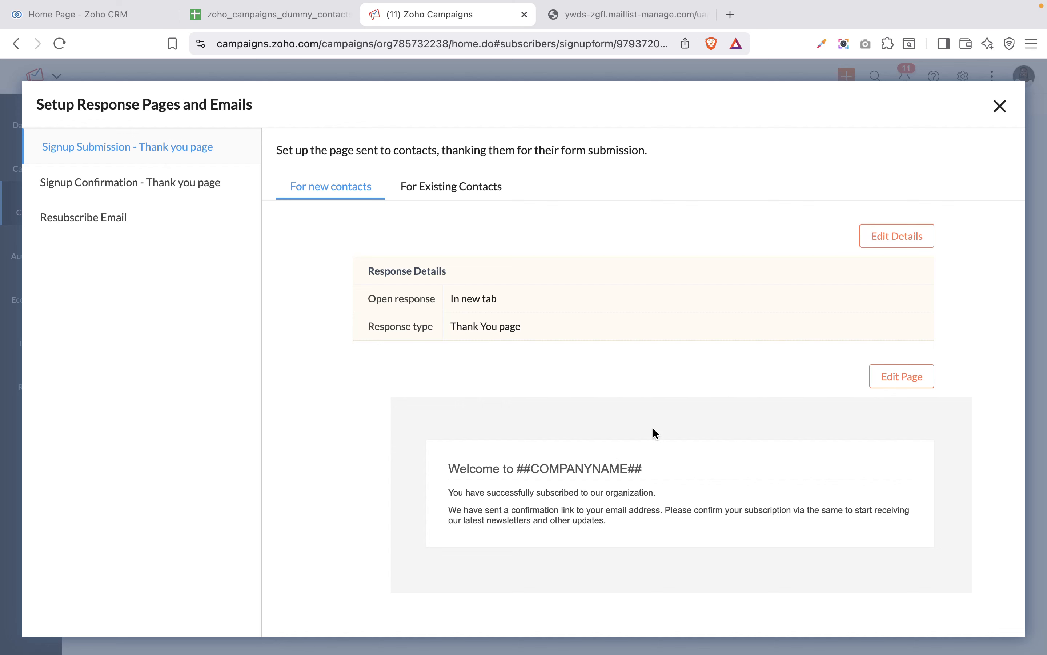
left_click(918, 384)
left_click(439, 350)
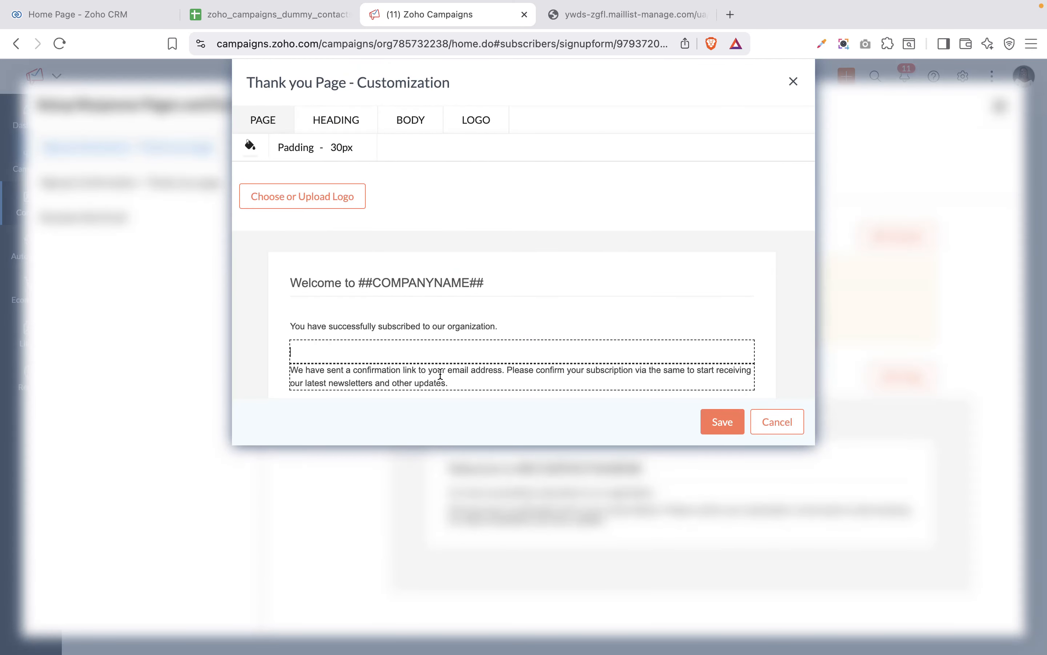
left_click(441, 370)
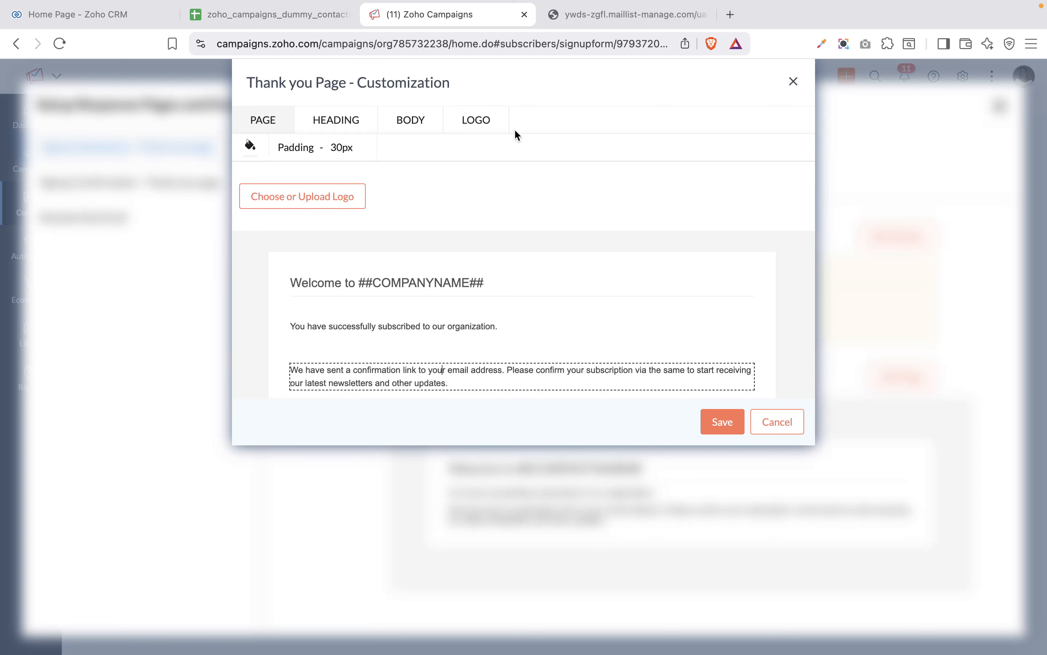
left_click(481, 121)
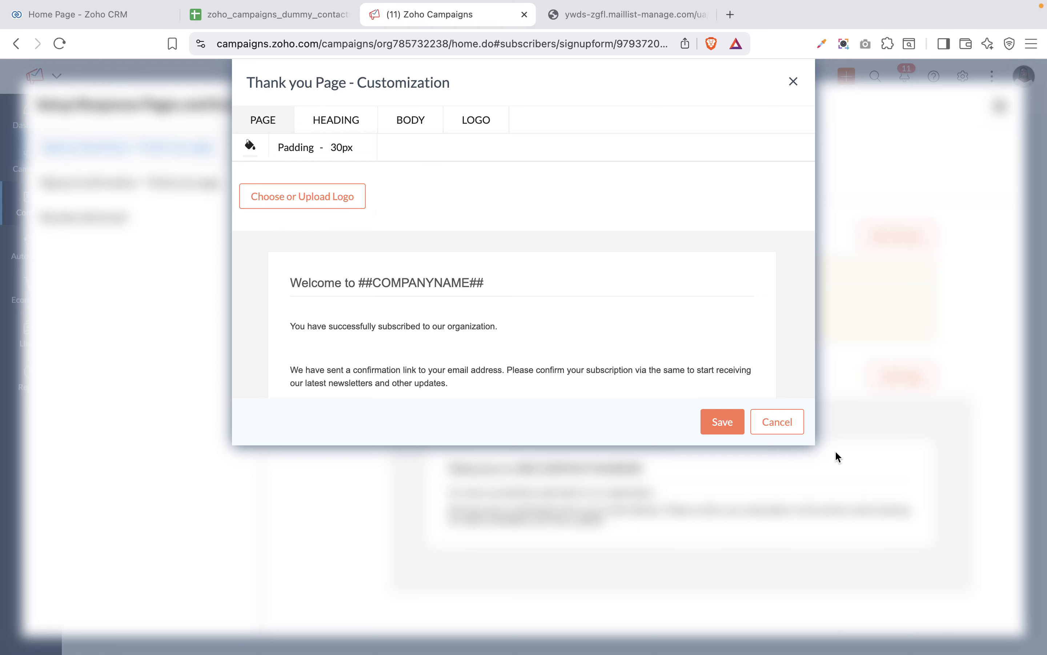
left_click(720, 423)
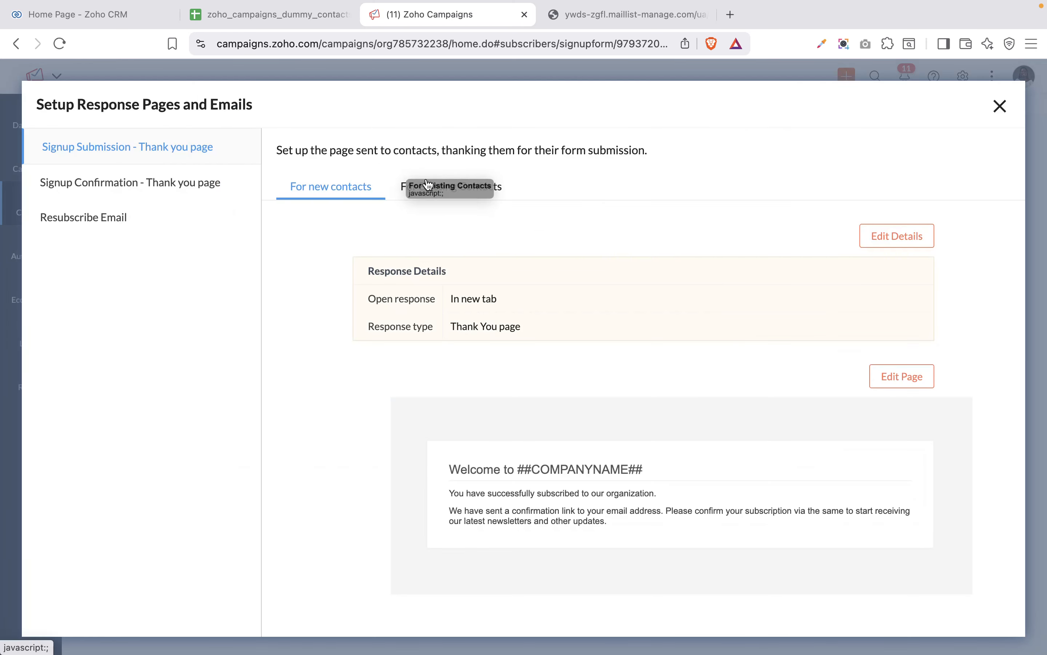
Review the existing-contacts thank-you page, the resubscribe email and the confirmation thank-you page preview
left_click(438, 193)
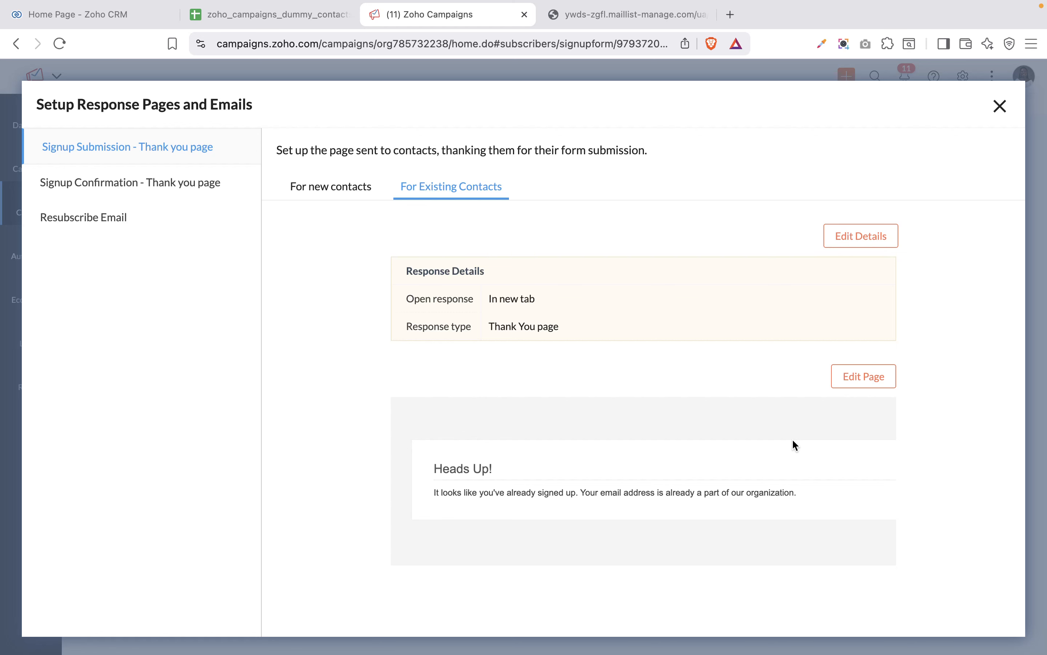
left_click(91, 228)
scroll(492, 437, "down", 2)
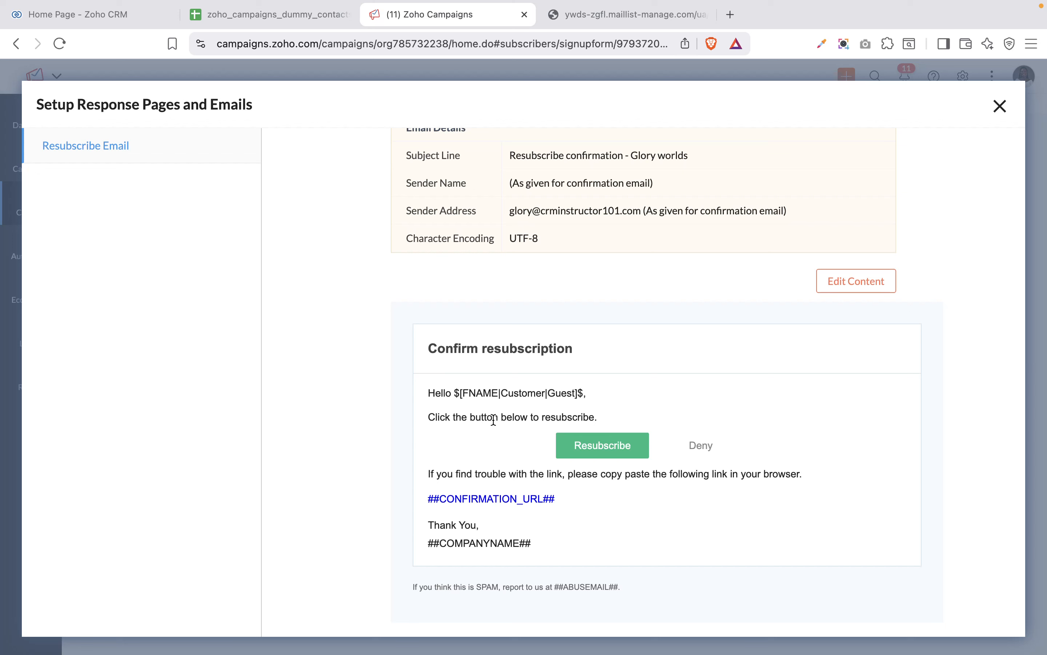
scroll(494, 419, "up", 2)
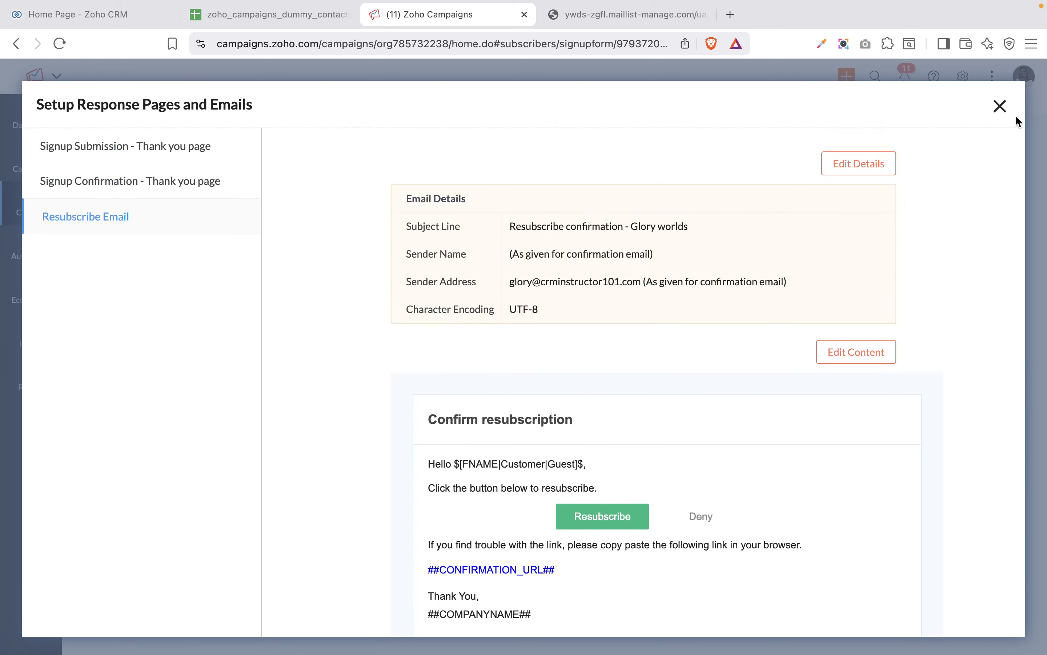
left_click(1000, 107)
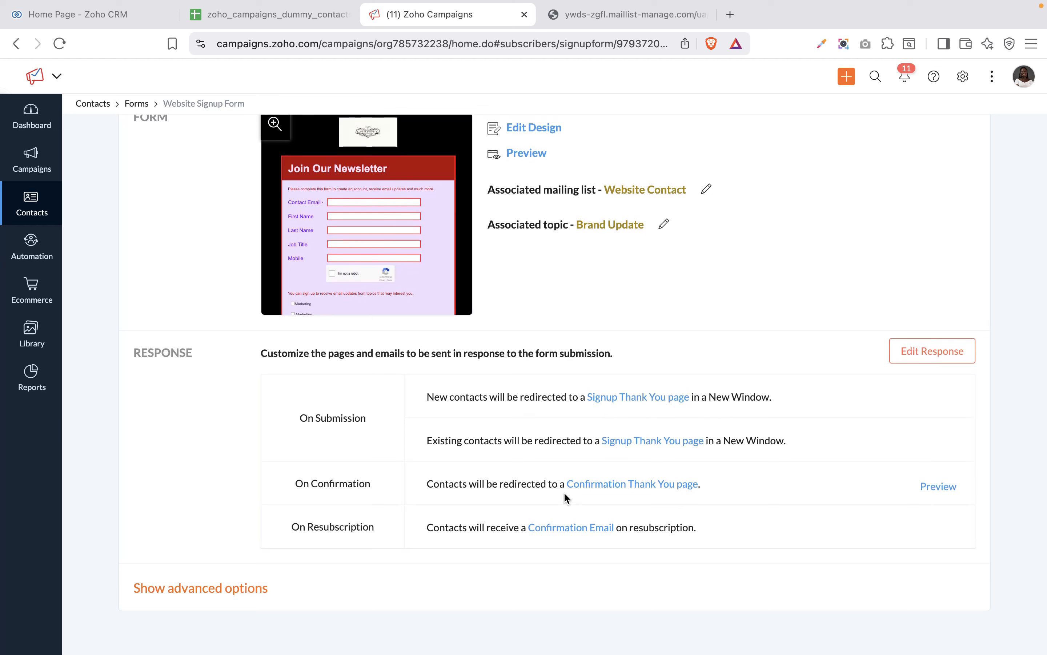
left_click(624, 487)
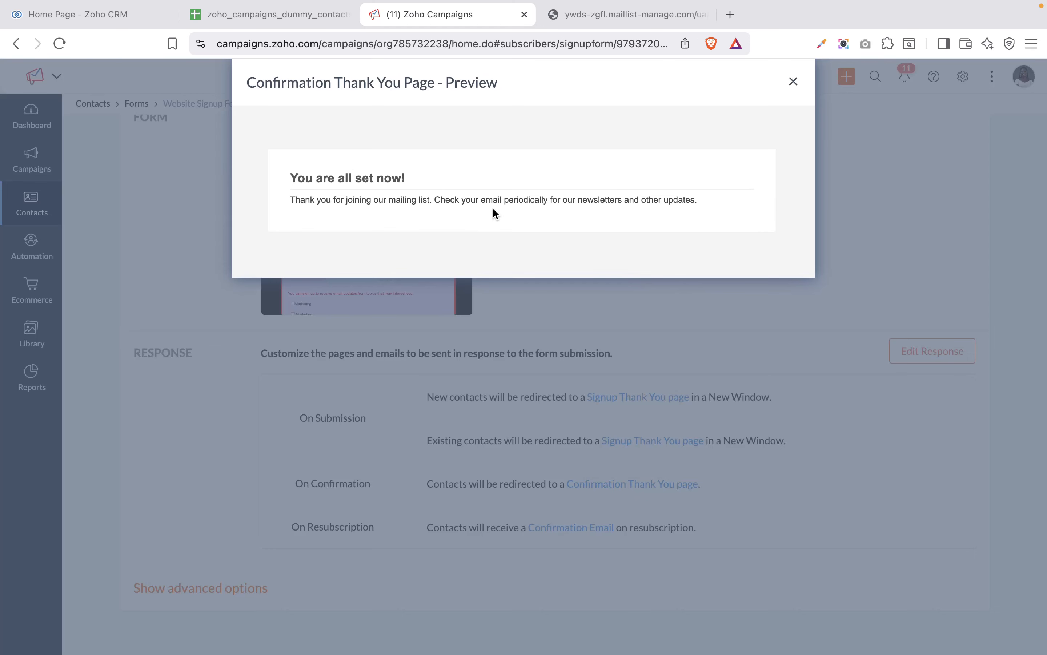
left_click(794, 82)
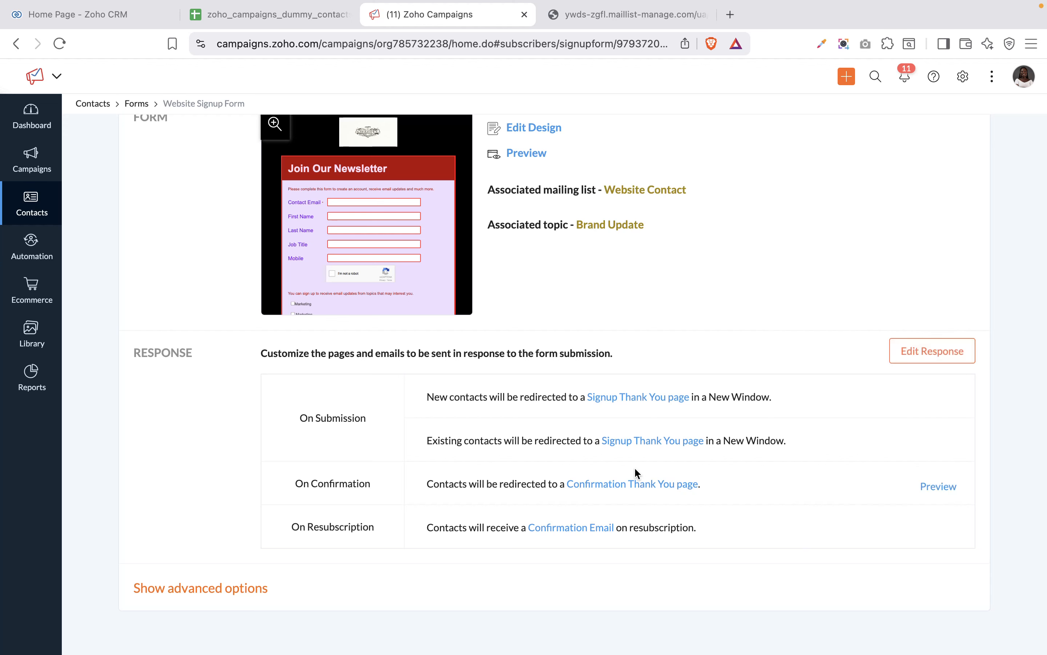
In the form's advanced options, enable pushing to Zoho CRM with the action "Update existing and push new contacts" and save it
scroll(516, 544, "down", 2)
left_click(224, 590)
scroll(222, 587, "down", 5)
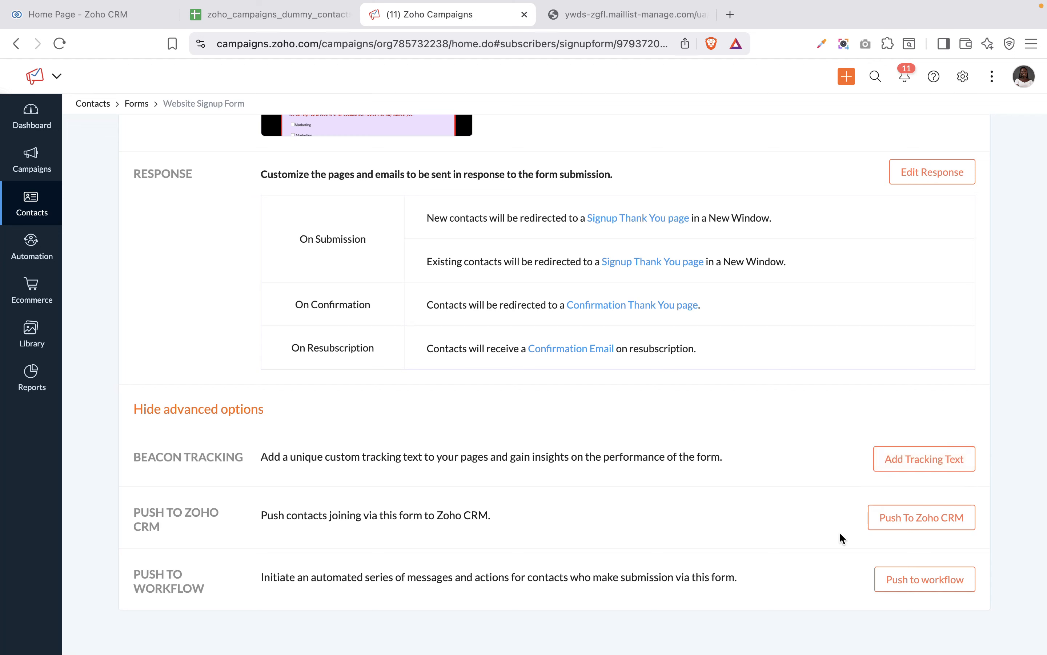
left_click(930, 523)
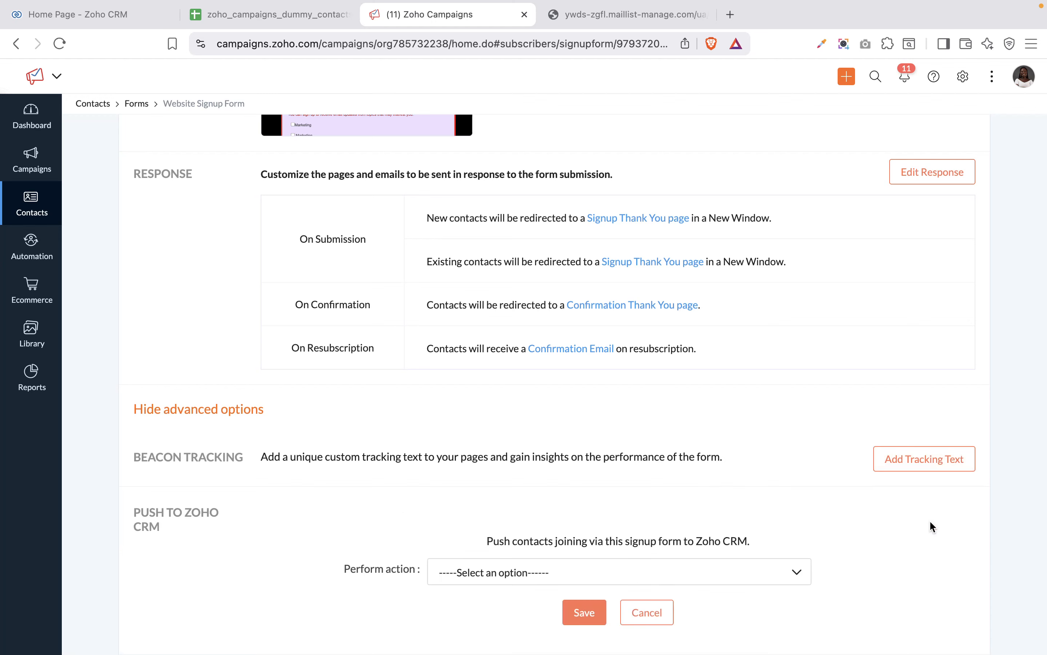
scroll(554, 502, "down", 3)
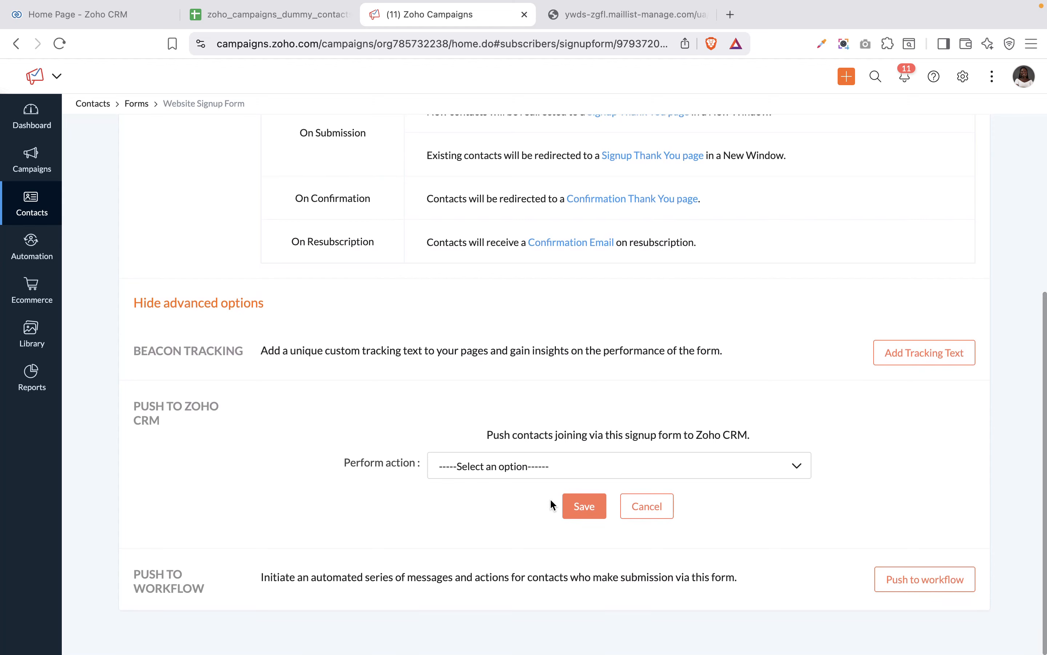
left_click(558, 477)
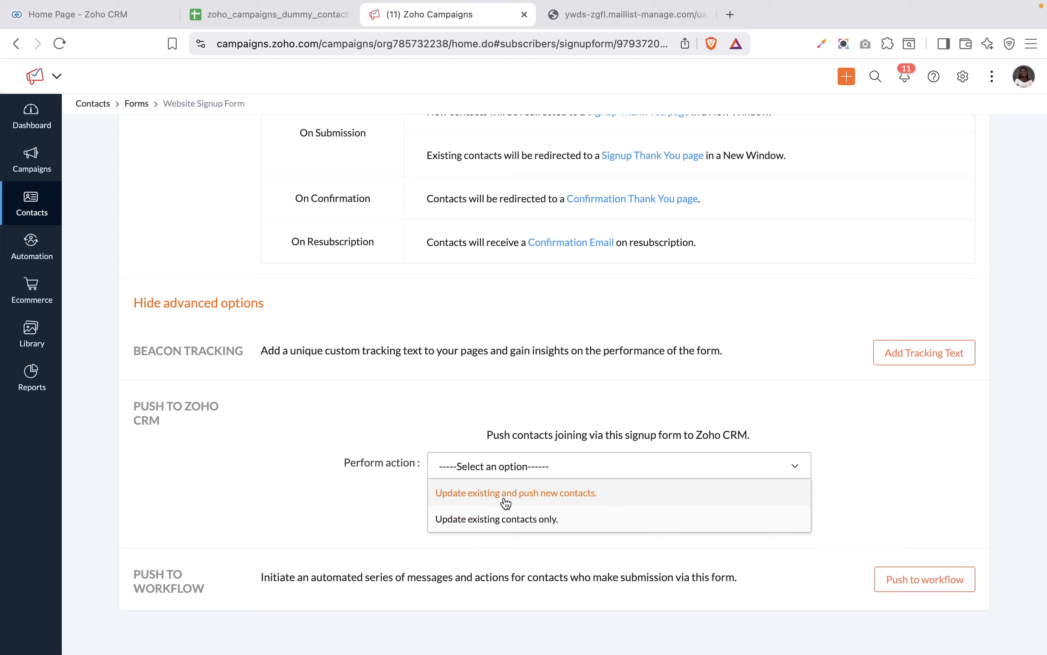
left_click(540, 498)
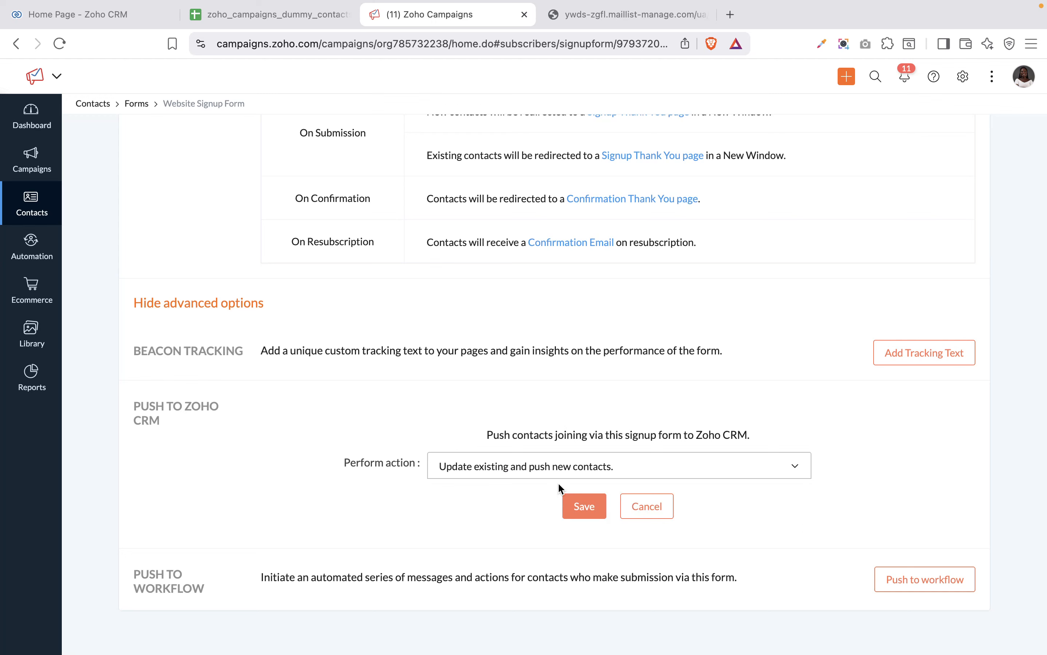
left_click(585, 507)
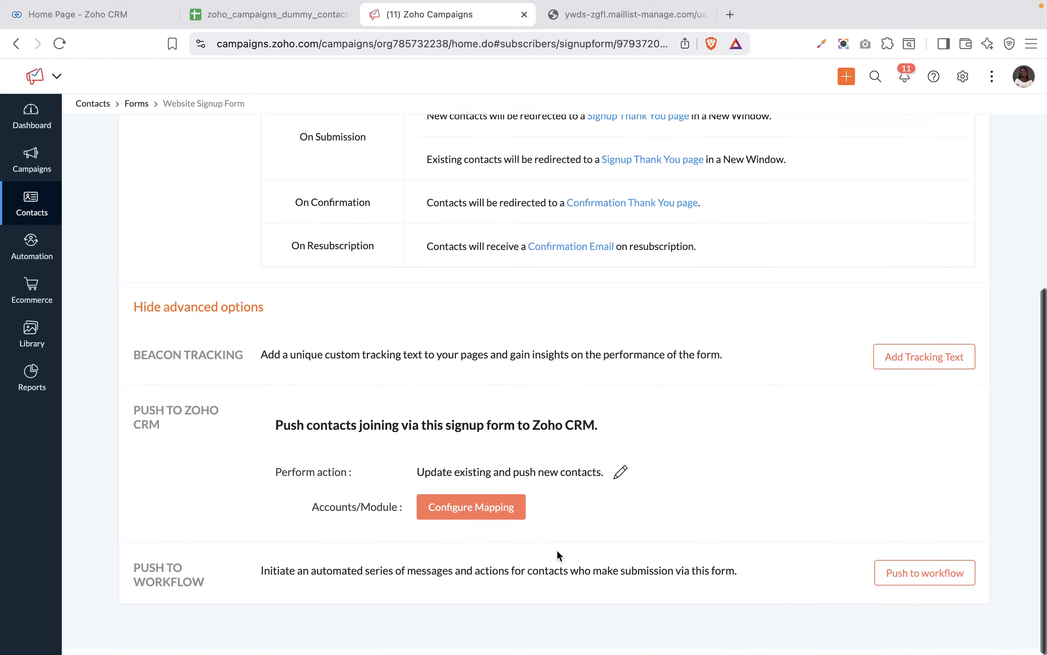
Configure the CRM mapping with the available CRM account and the Leads module, and save it
left_click(502, 522)
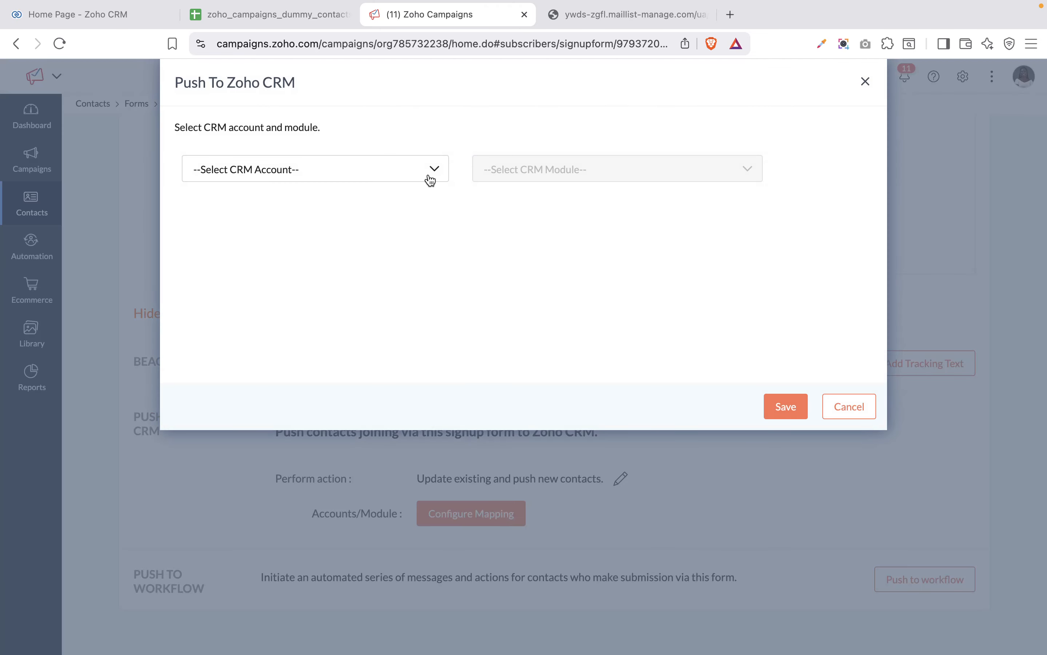
left_click(382, 177)
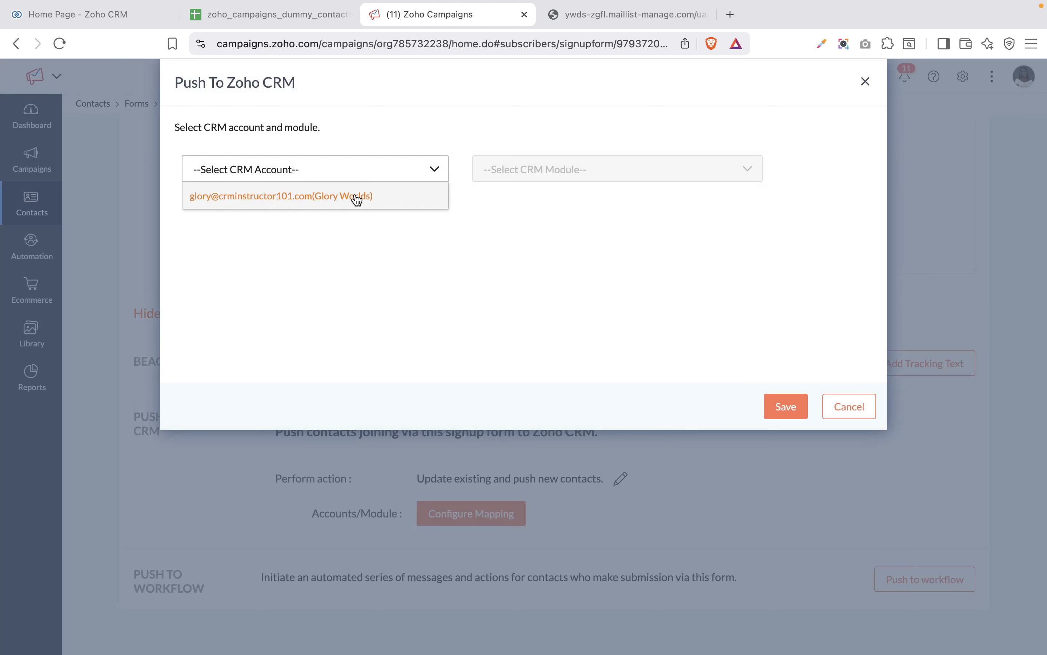
left_click(356, 196)
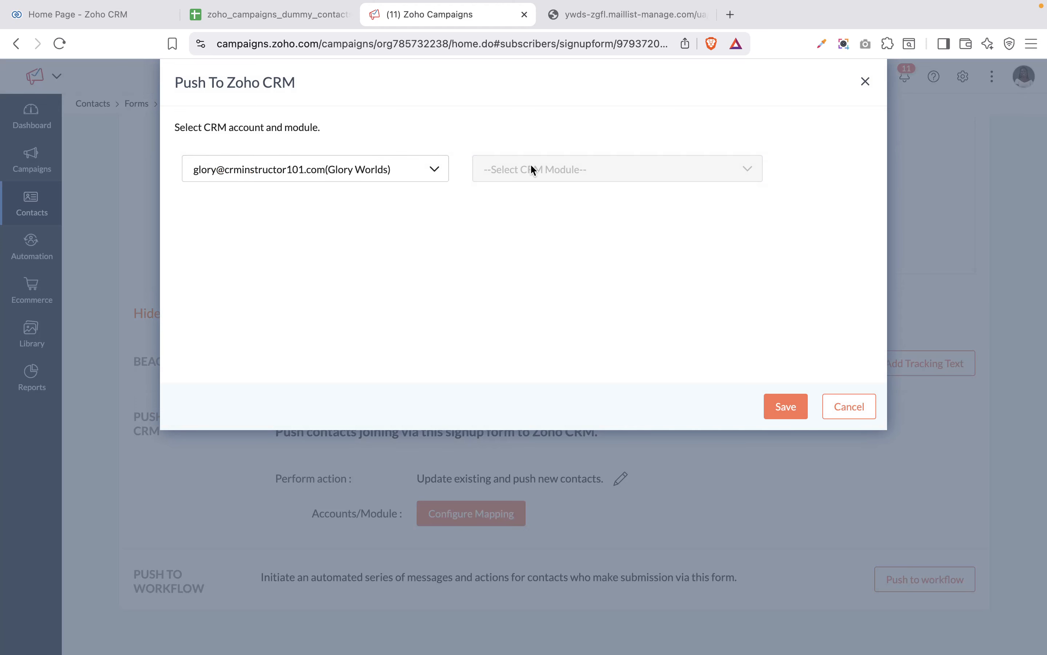
left_click(585, 172)
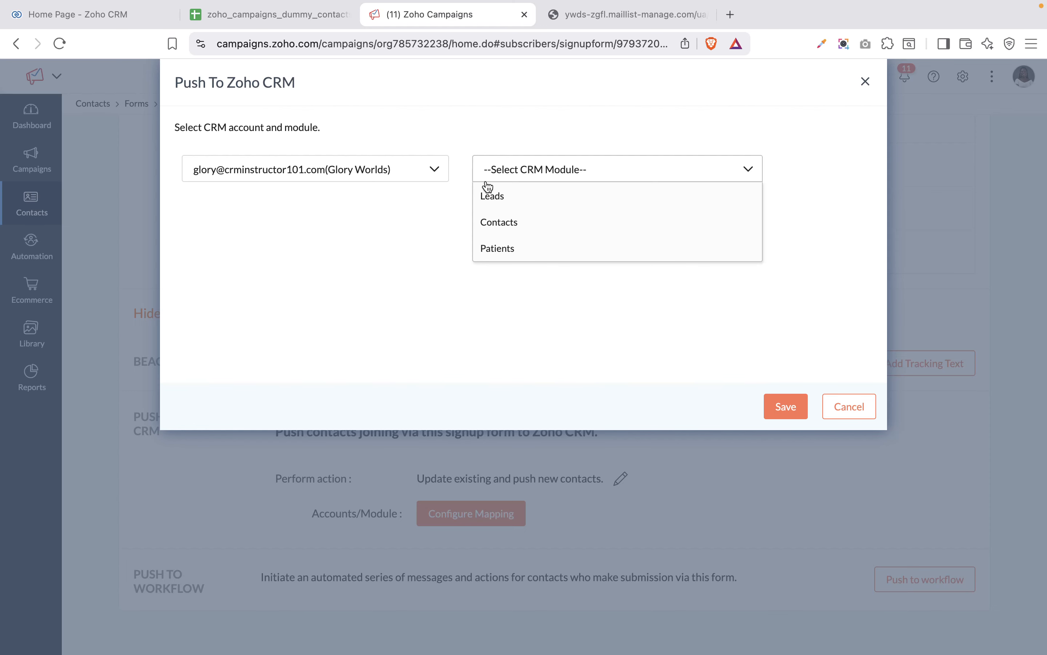
left_click(503, 207)
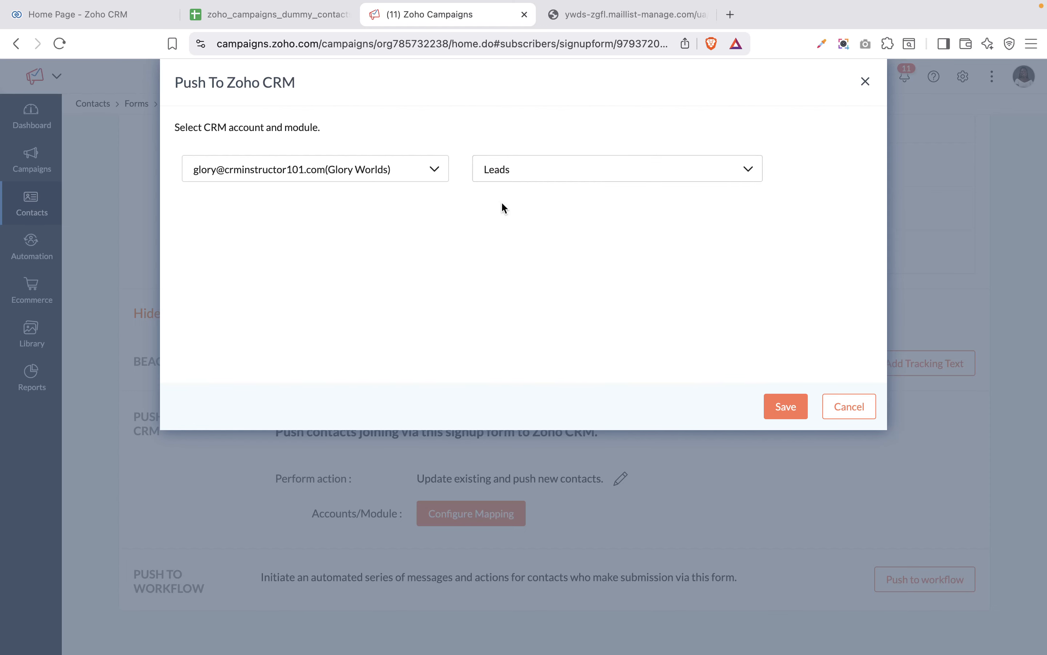
left_click(786, 407)
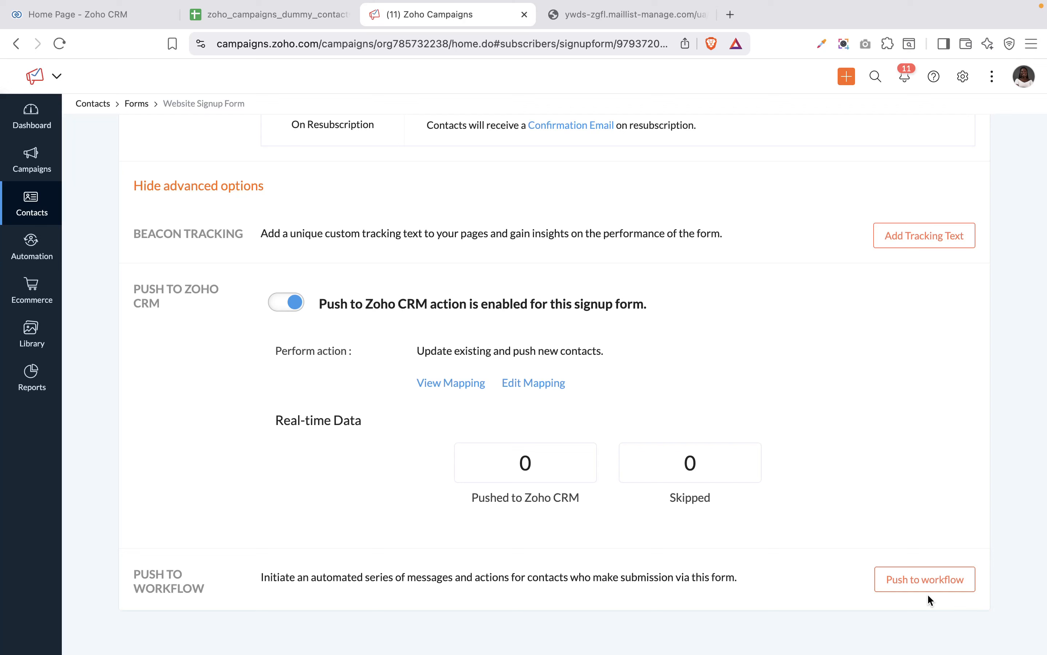
Try to associate an activity-based workflow with the signup form
left_click(896, 589)
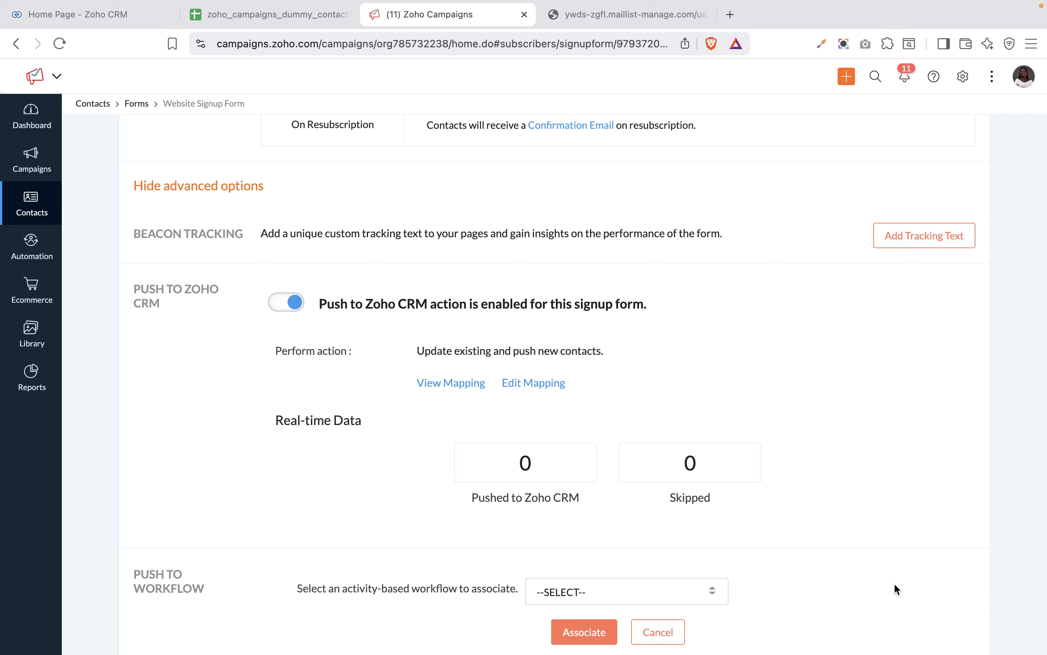
left_click(607, 590)
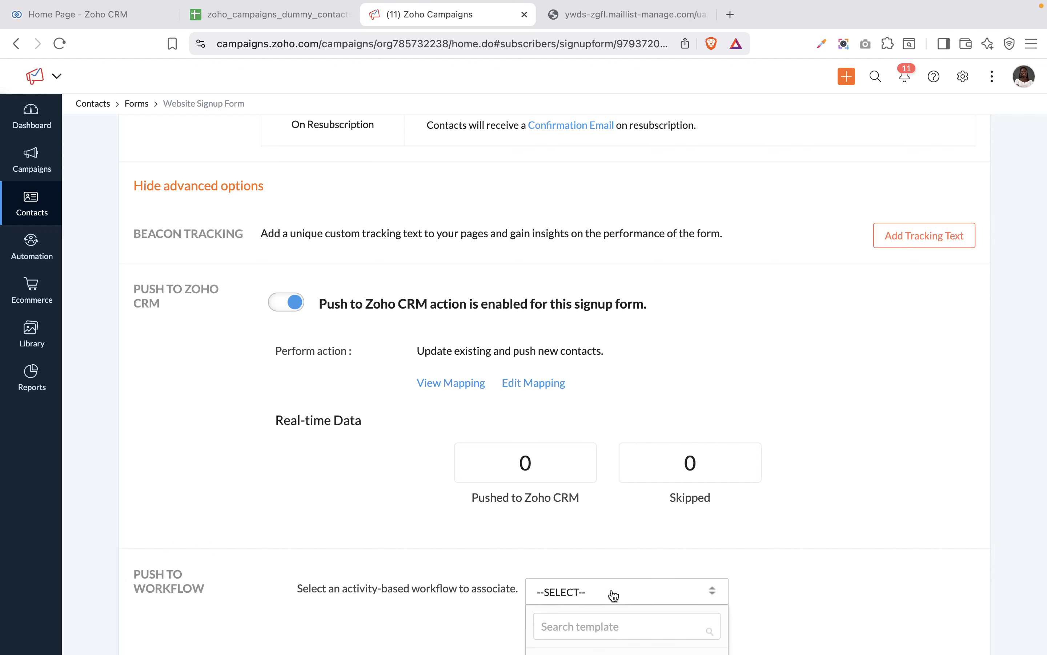
scroll(611, 588, "down", 2)
left_click(604, 569)
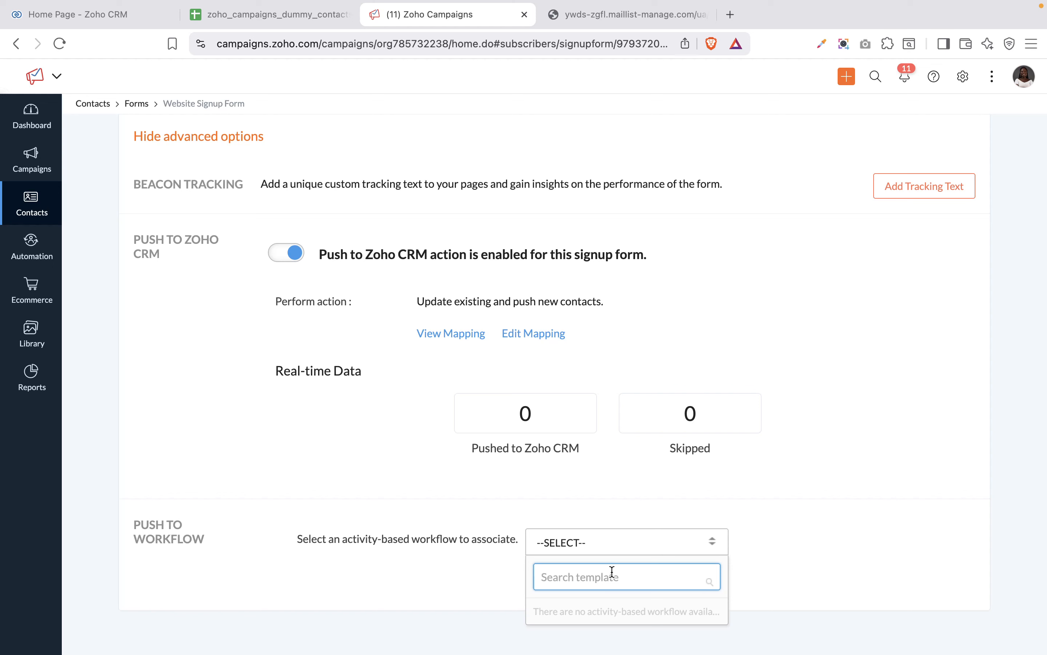
left_click(572, 611)
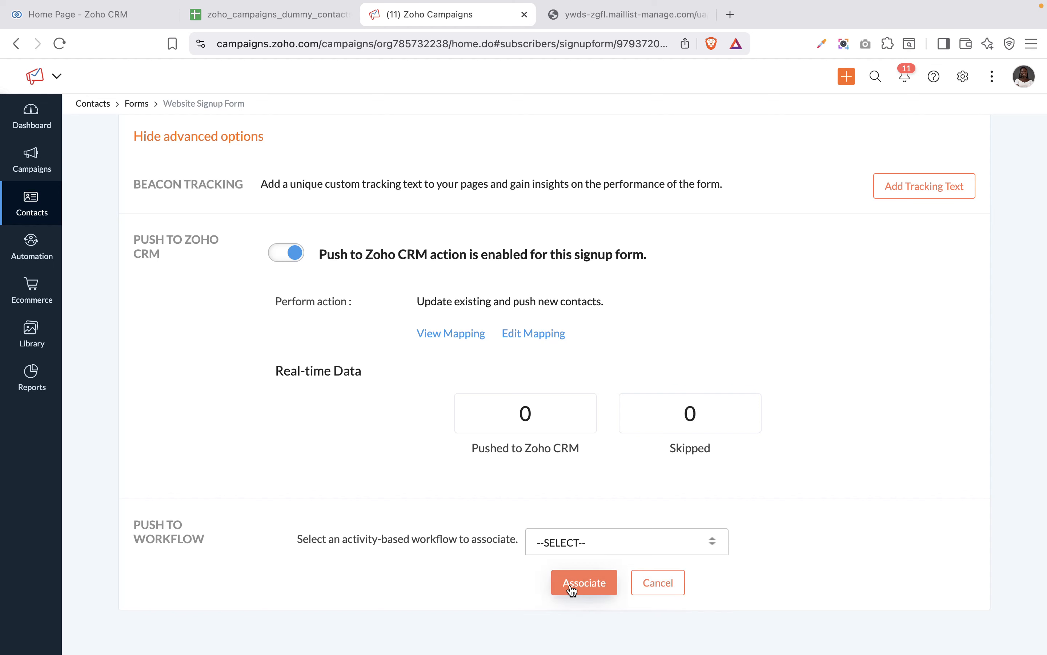
left_click(572, 590)
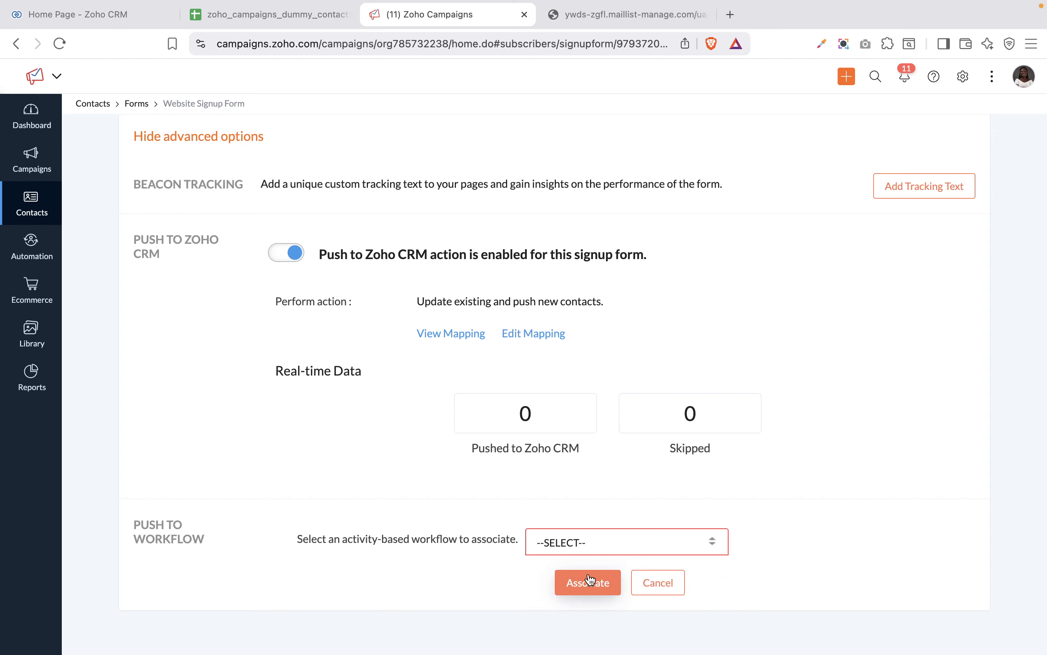
left_click(658, 582)
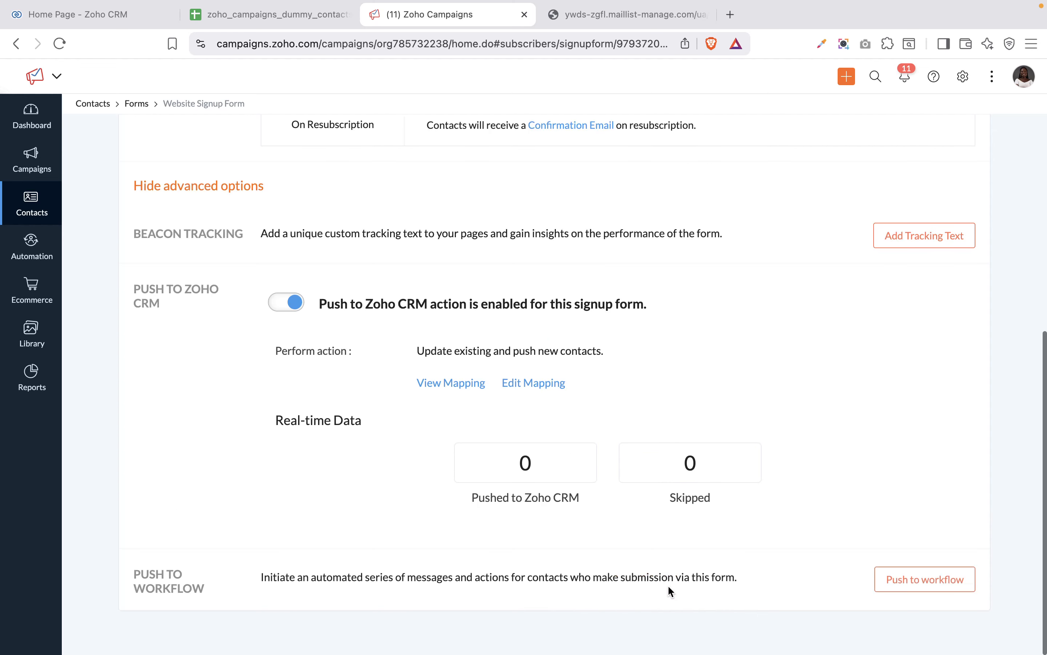
Launch the Website Signup Form
scroll(845, 308, "up", 10)
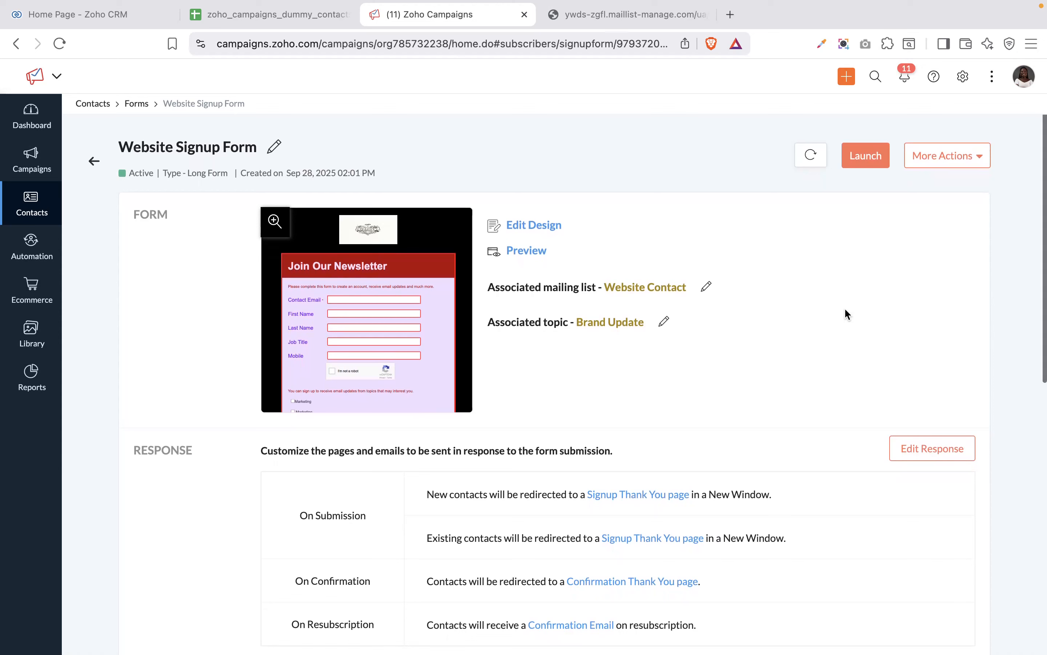
left_click(879, 152)
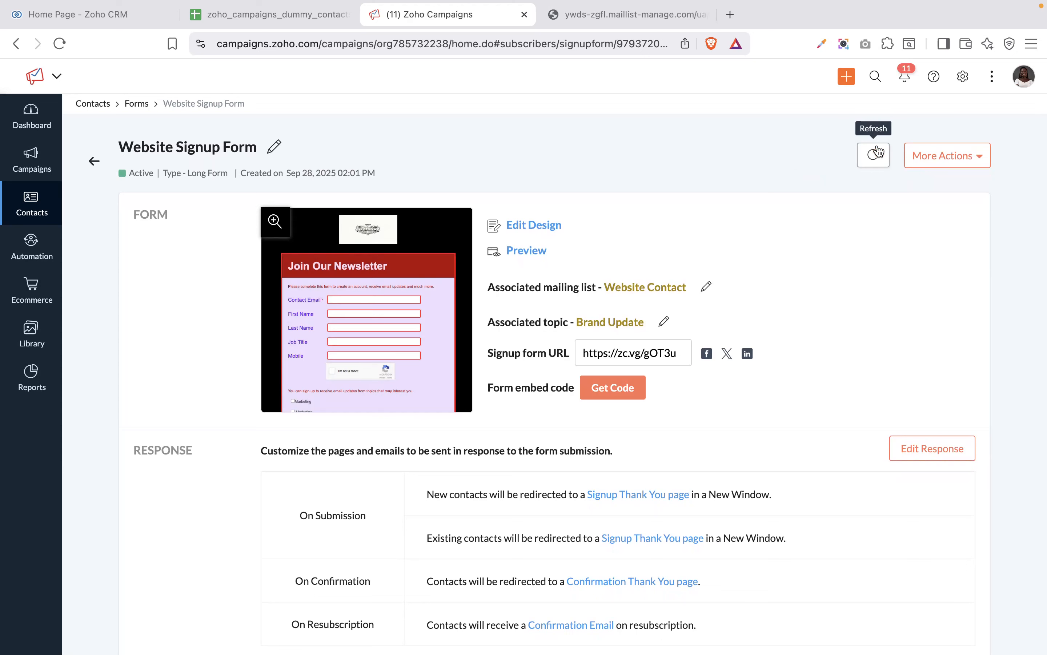
Review the Website Signup Form's additional actions, return to the signup forms list and examine the form's website embed code
left_click(931, 155)
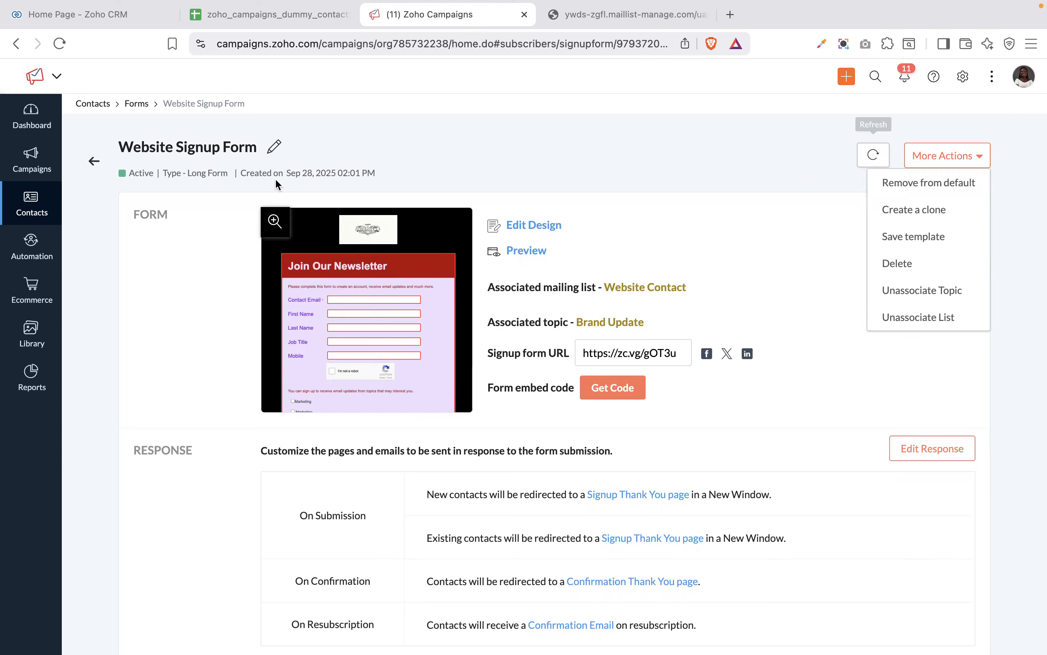
left_click(94, 162)
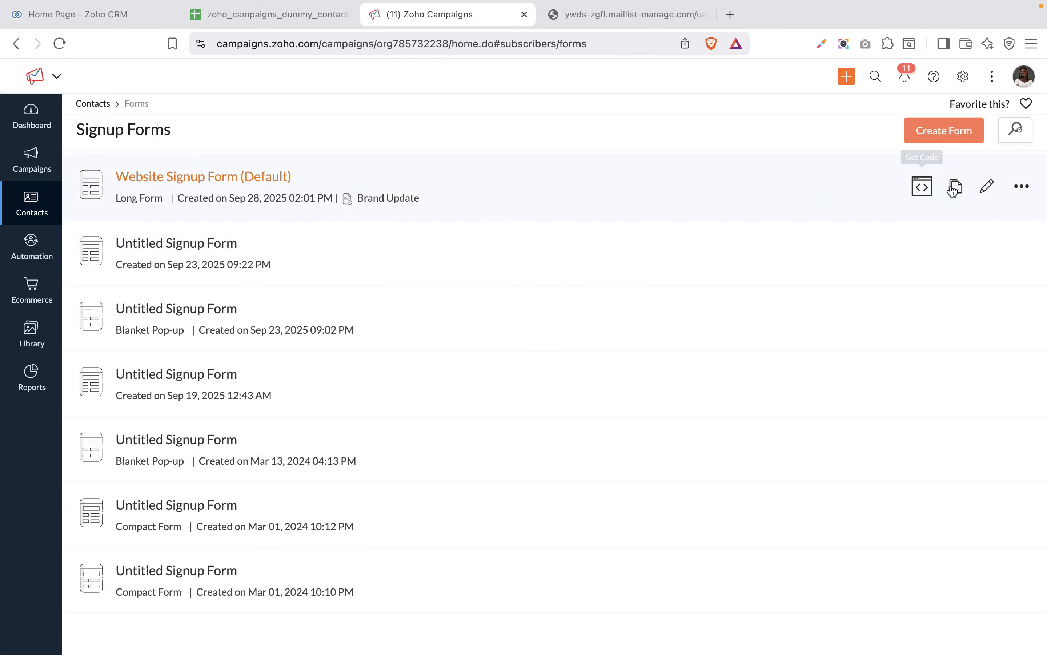
left_click(922, 189)
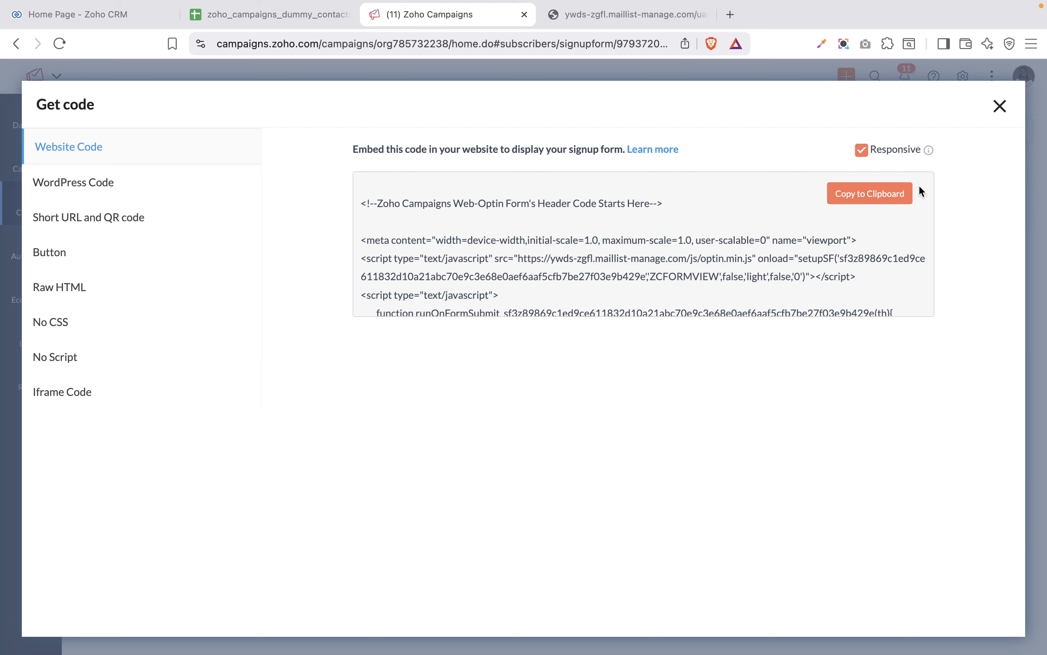
scroll(521, 289, "down", 4)
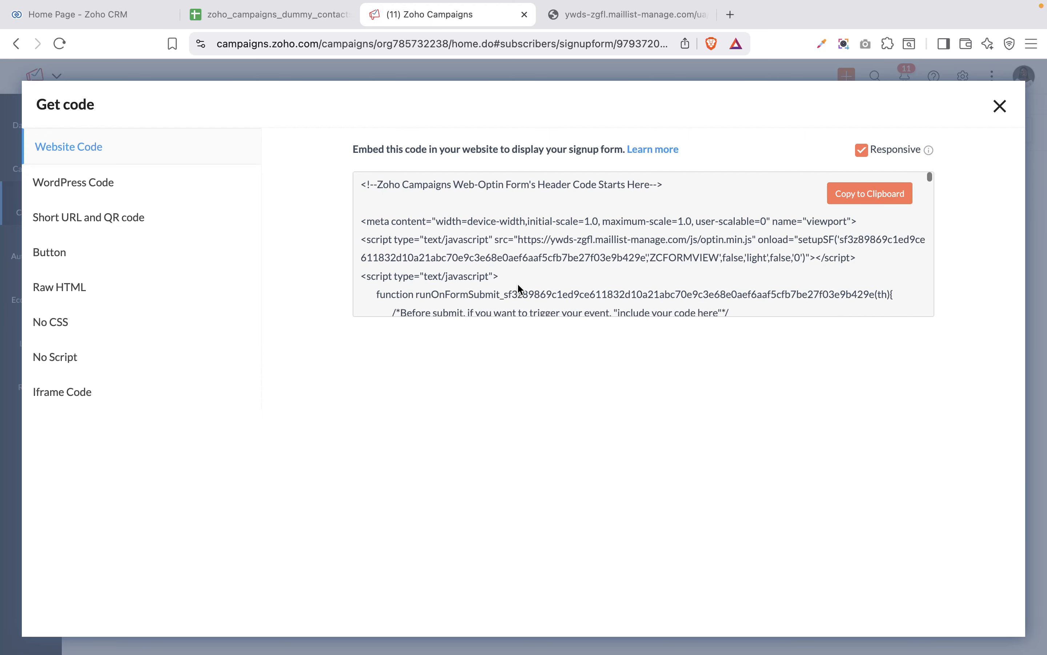
scroll(521, 289, "up", 5)
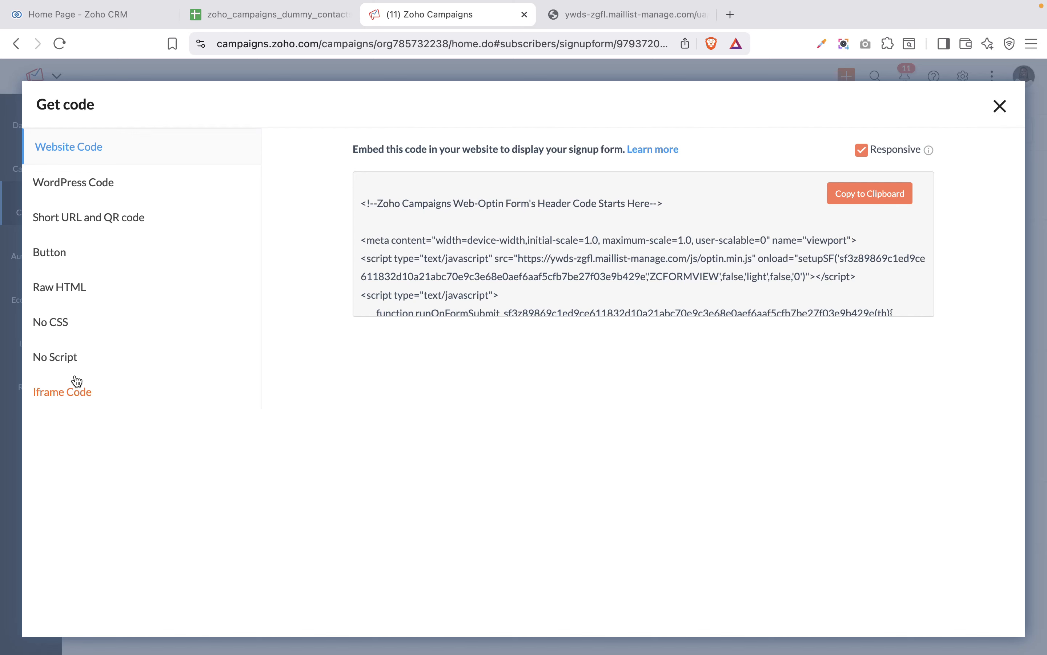
Examine the signup form's WordPress code, short URL and QR code, button and iframe sharing options, and close the code window
left_click(52, 191)
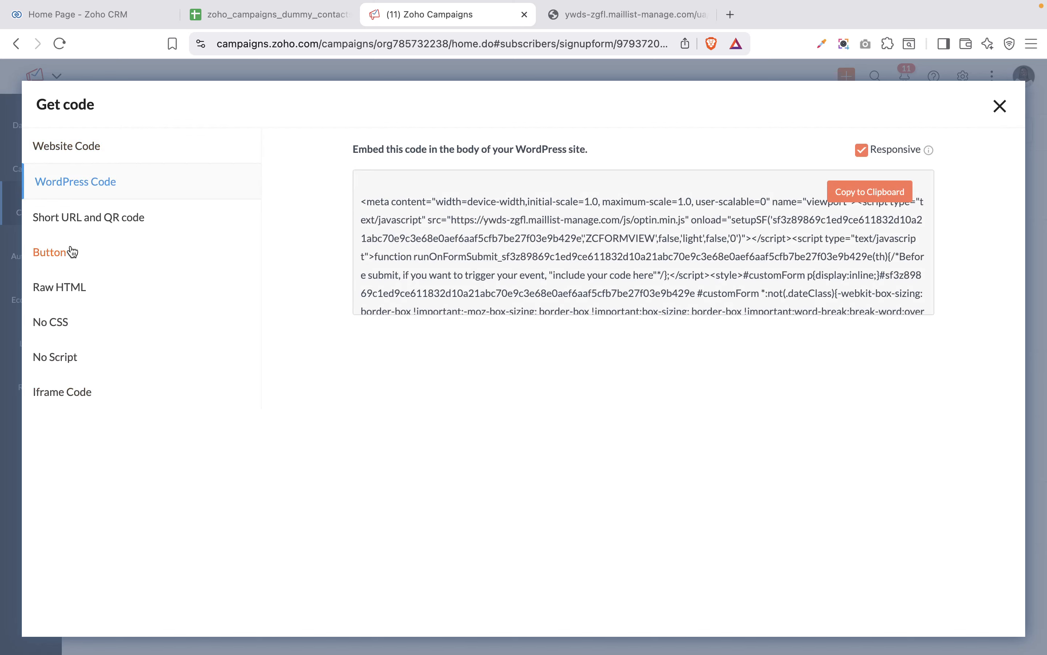
left_click(97, 216)
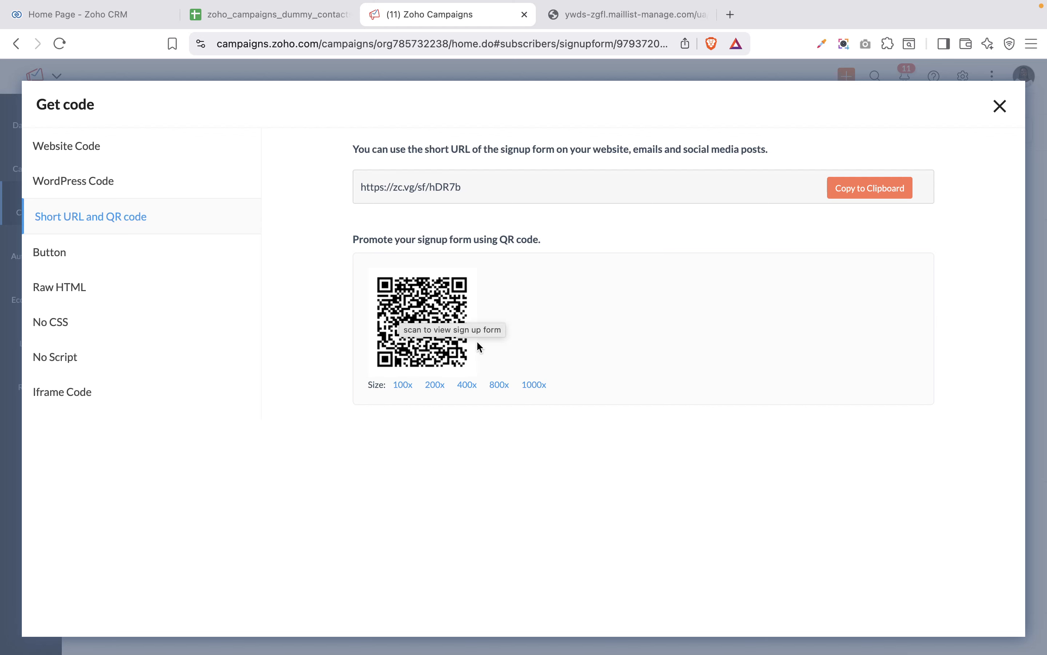
left_click(53, 252)
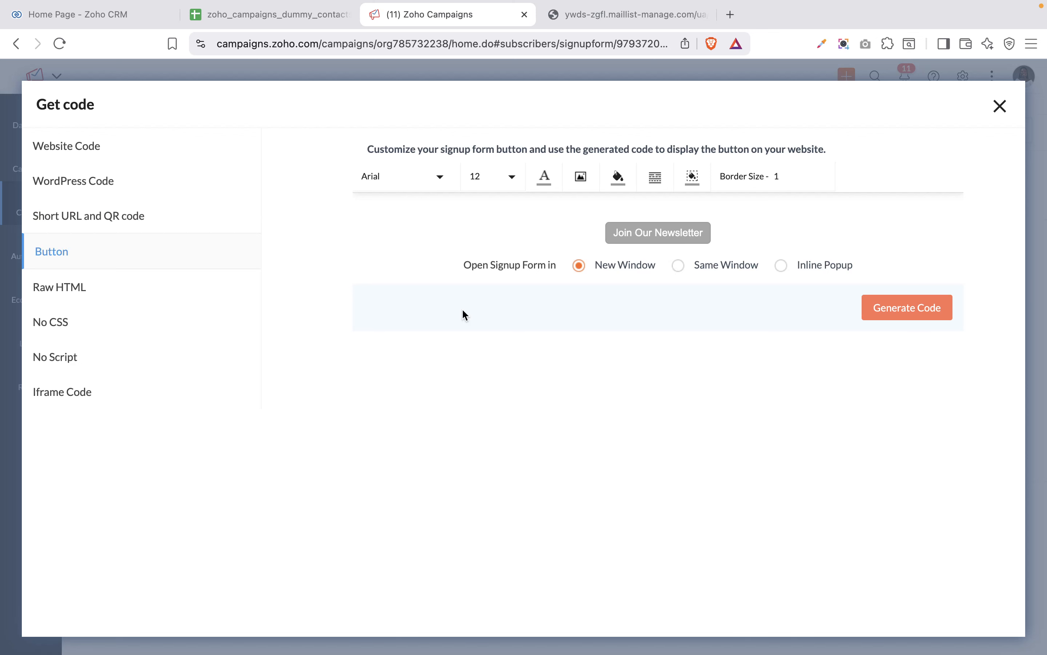
left_click(66, 392)
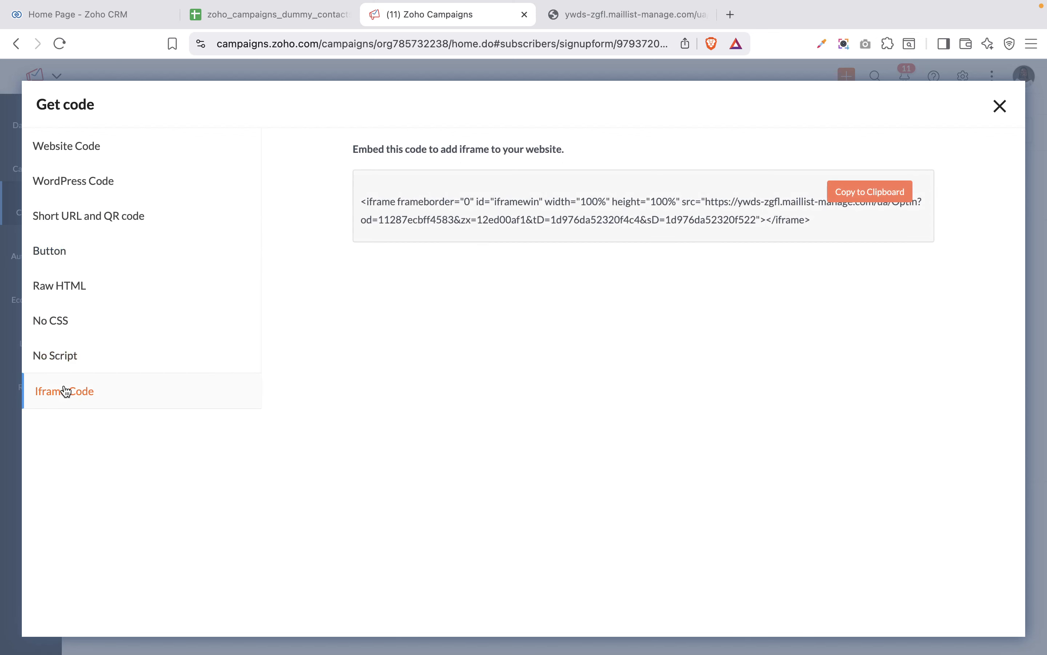
left_click(1003, 107)
Show the additional actions available for the Website Signup Form in the forms list
mouse_move(986, 190)
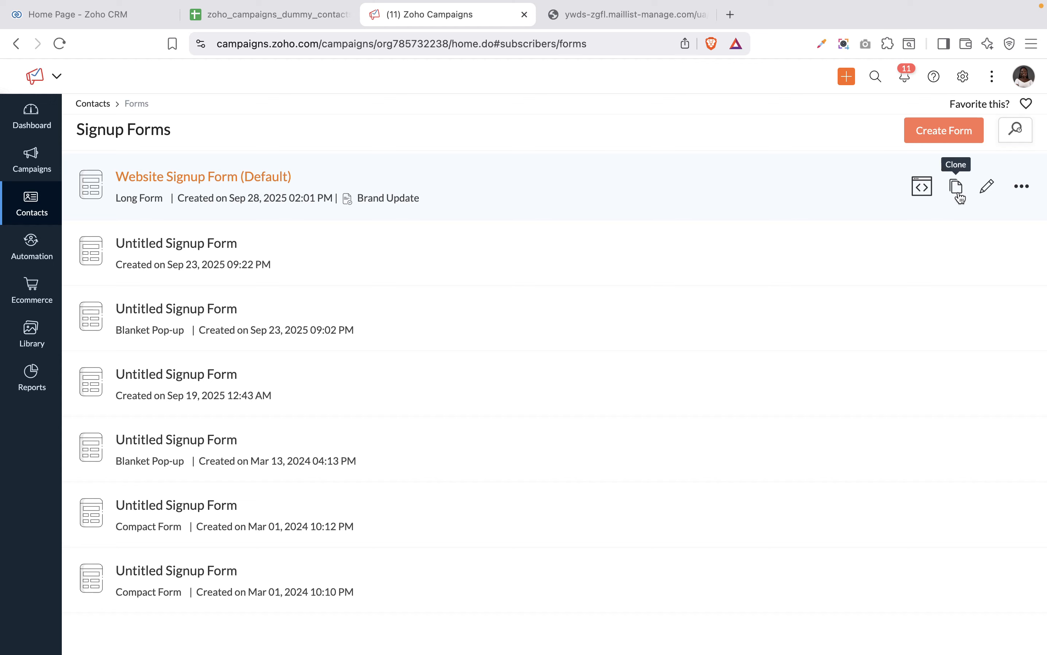
left_click(1024, 187)
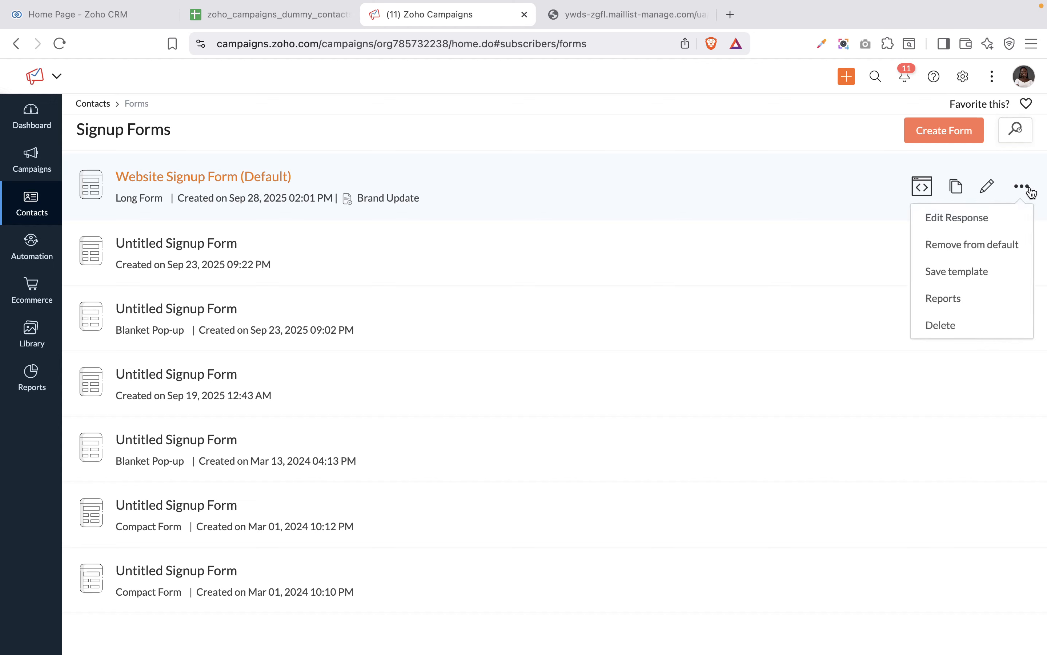